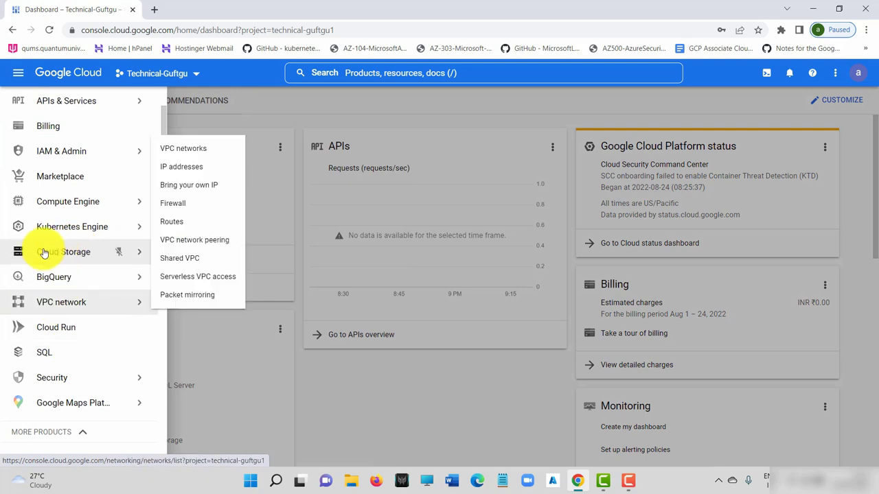
- Find Cloud Storage among the storage products, unpin and re-pin it, and open its Buckets page
{"action": "mouse_move", "coordinate": [45, 250]}
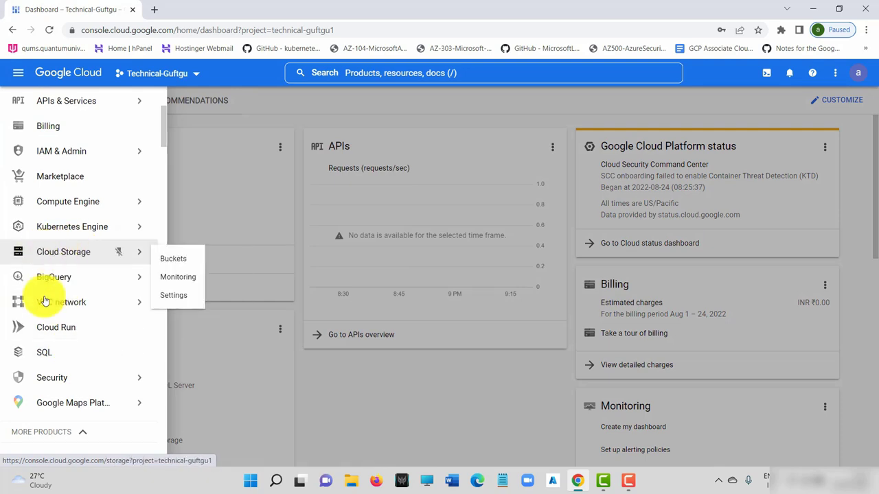
{"action": "scroll", "coordinate": [55, 357], "scroll_direction": "down", "scroll_amount": 1}
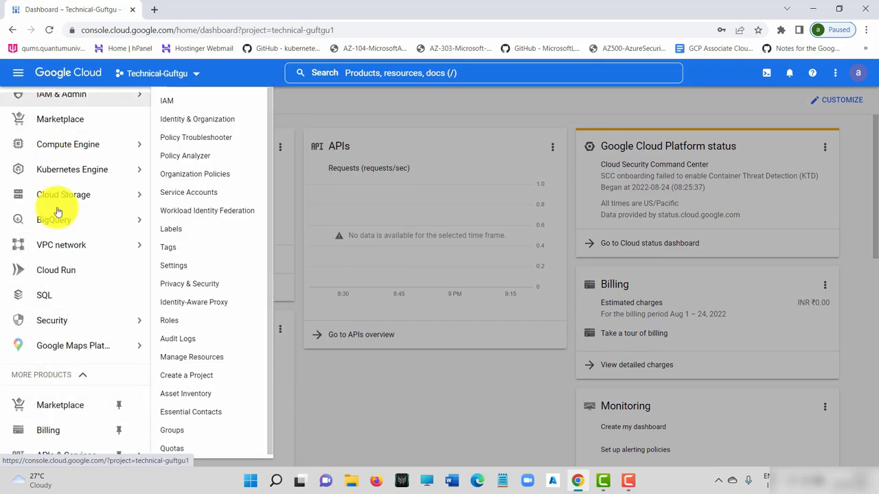
{"action": "scroll", "coordinate": [41, 199], "scroll_direction": "up", "scroll_amount": 3}
{"action": "mouse_move", "coordinate": [16, 215]}
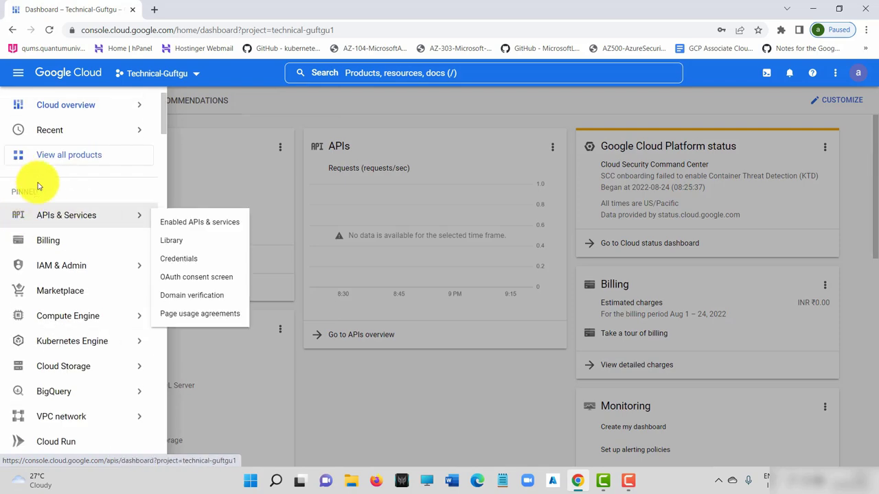
{"action": "scroll", "coordinate": [69, 350], "scroll_direction": "down", "scroll_amount": 5}
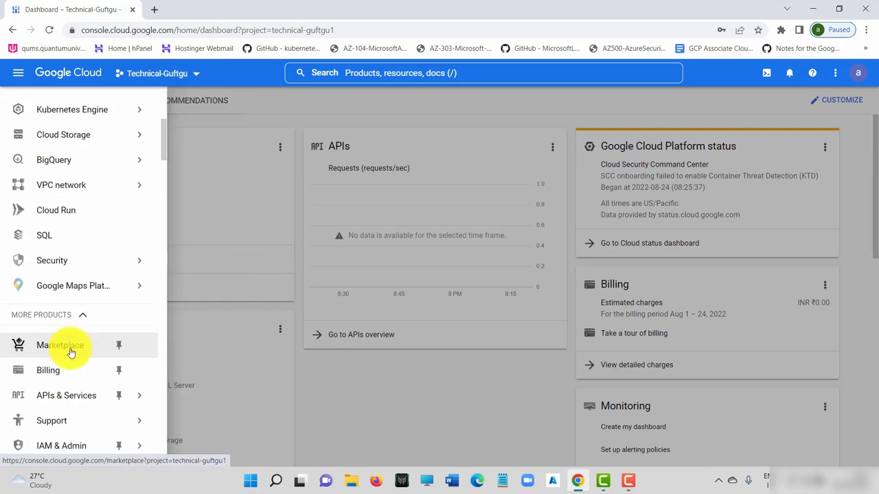
{"action": "mouse_move", "coordinate": [70, 354]}
{"action": "scroll", "coordinate": [69, 351], "scroll_direction": "down", "scroll_amount": 5}
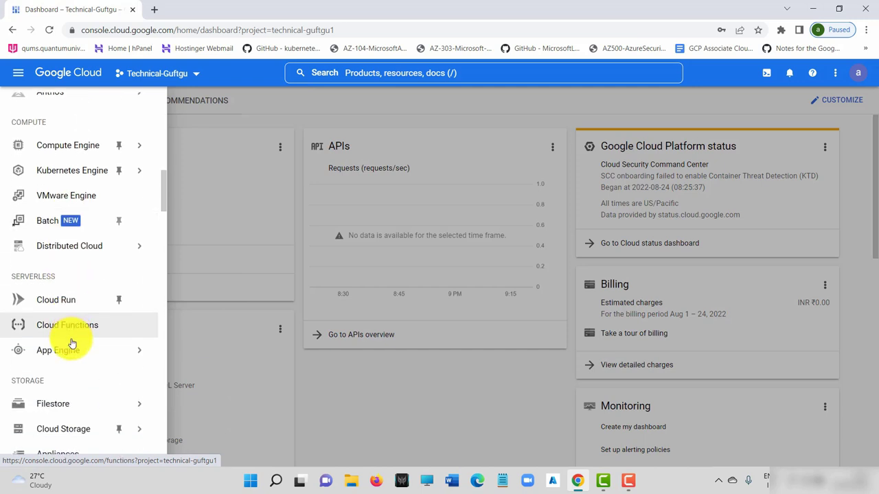
{"action": "mouse_move", "coordinate": [59, 318]}
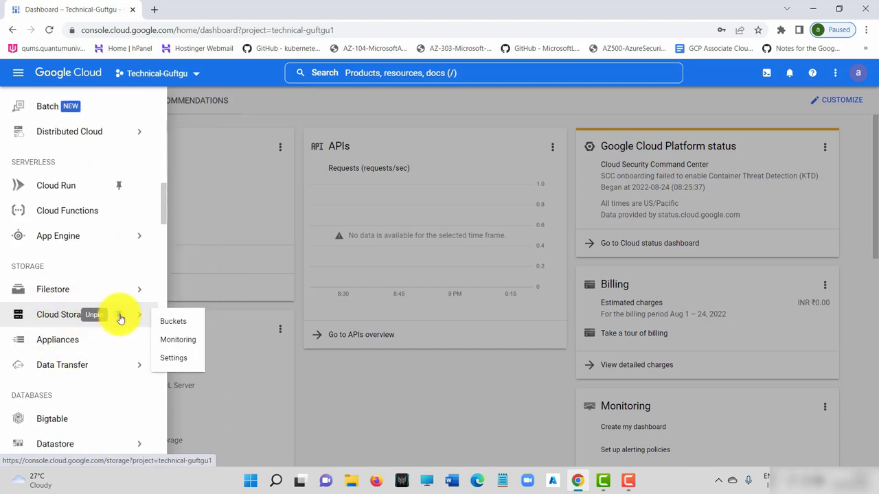
{"action": "left_click", "coordinate": [121, 319]}
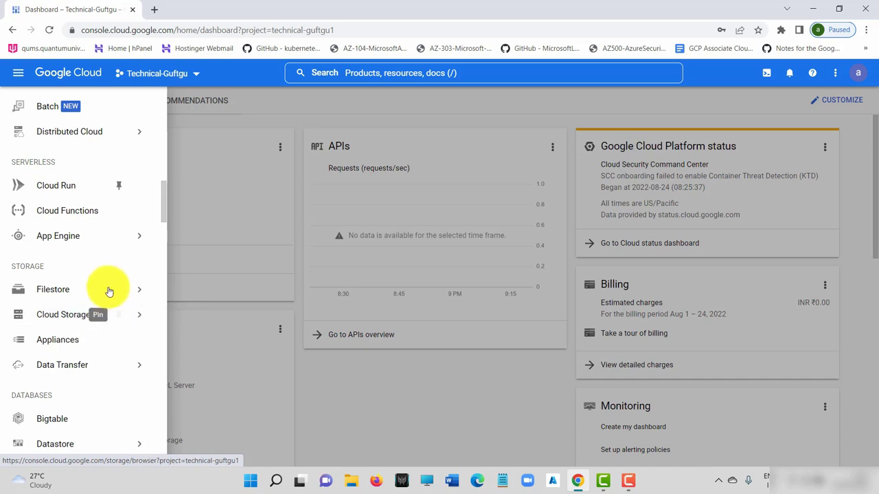
{"action": "left_click", "coordinate": [121, 317]}
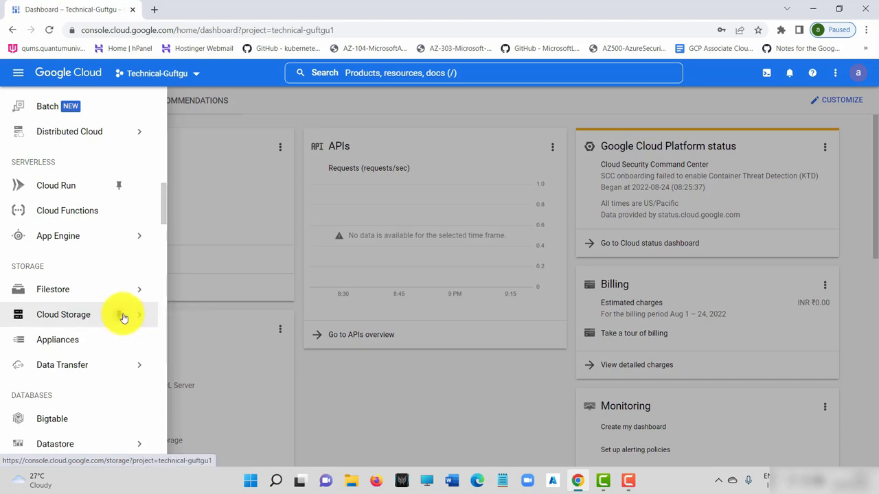
{"action": "mouse_move", "coordinate": [115, 308]}
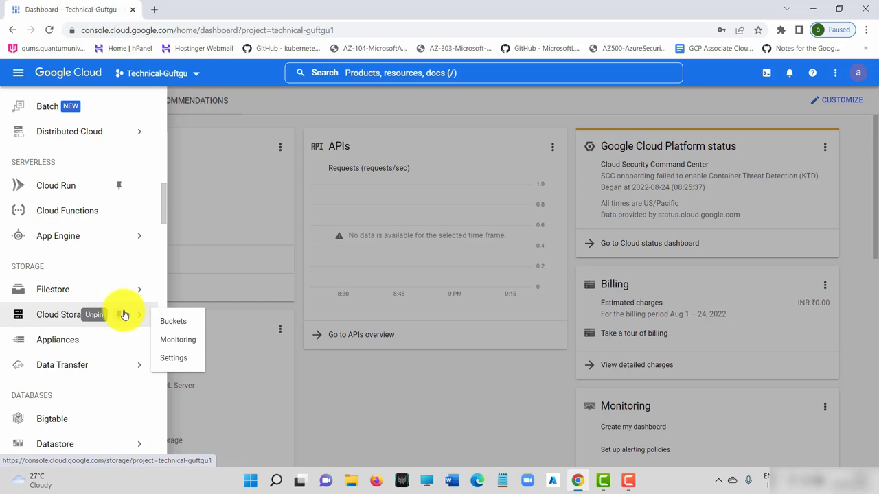
{"action": "left_click", "coordinate": [179, 327]}
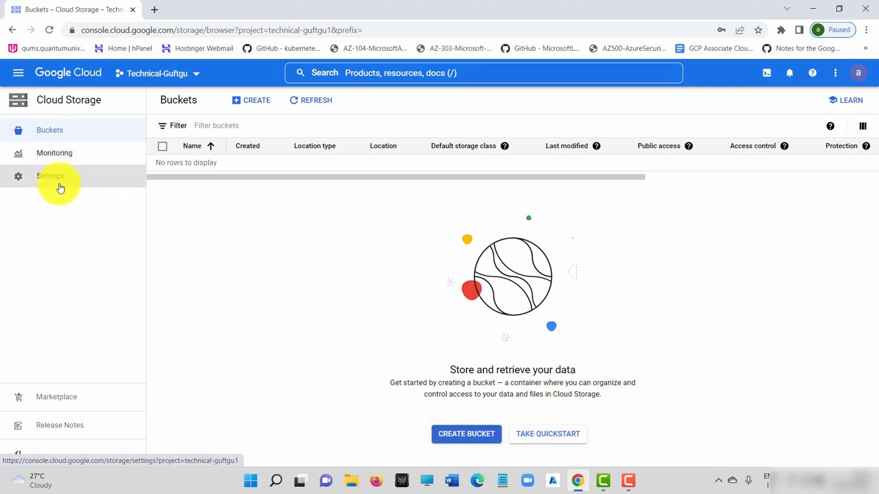
- Mark the bucket list's column headings from Name through Protection in red with the screen annotation pen
{"action": "key", "text": "ctrl+alt+p"}
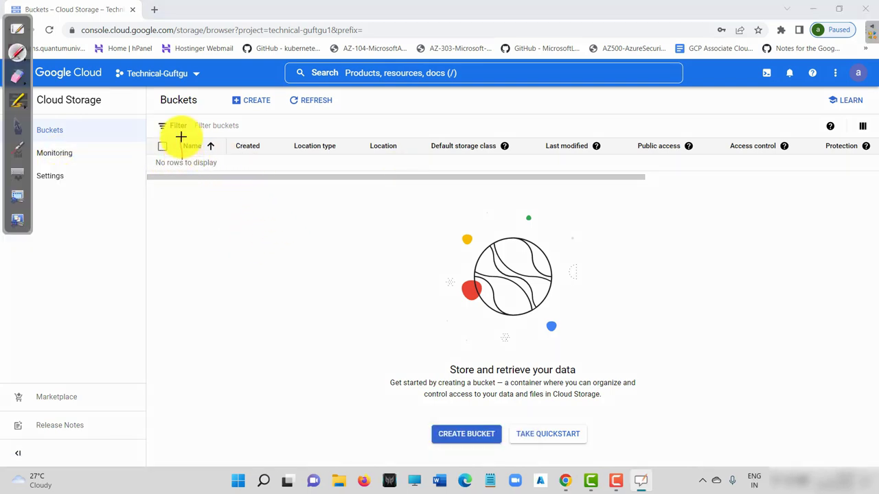
{"action": "mouse_move", "coordinate": [180, 137]}
{"action": "left_mouse_down"}
{"action": "mouse_move", "coordinate": [210, 158]}
{"action": "mouse_move", "coordinate": [189, 134]}
{"action": "left_mouse_up"}
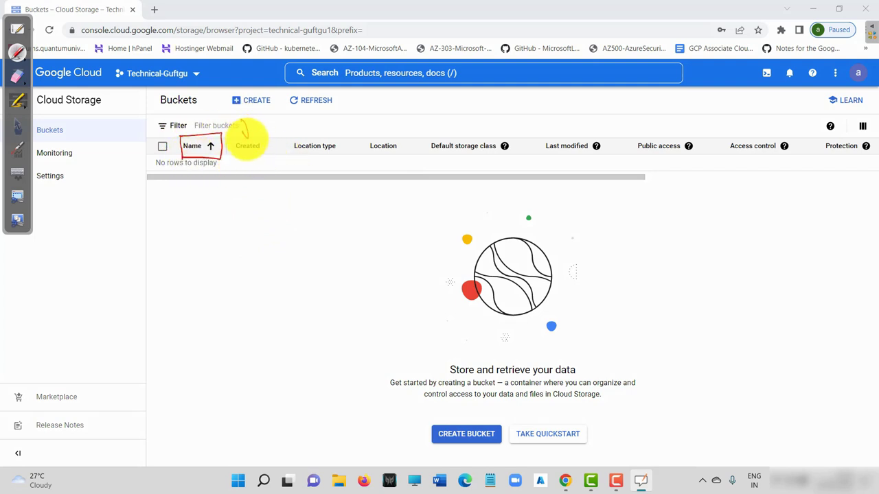
{"action": "mouse_move", "coordinate": [245, 134]}
{"action": "left_mouse_down"}
{"action": "mouse_move", "coordinate": [263, 152]}
{"action": "mouse_move", "coordinate": [342, 141]}
{"action": "mouse_move", "coordinate": [293, 152]}
{"action": "left_mouse_up"}
{"action": "mouse_move", "coordinate": [368, 153]}
{"action": "left_mouse_down"}
{"action": "mouse_move", "coordinate": [363, 137]}
{"action": "mouse_move", "coordinate": [370, 155]}
{"action": "left_mouse_up"}
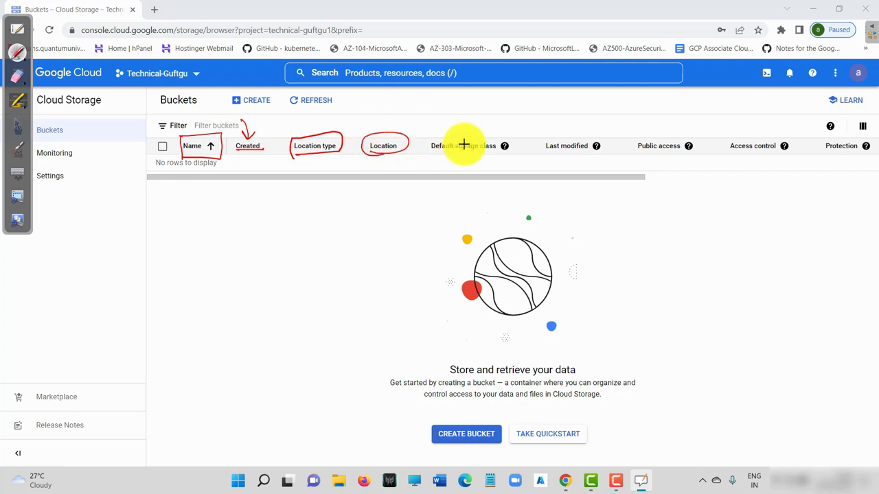
{"action": "mouse_move", "coordinate": [464, 144]}
{"action": "left_mouse_down"}
{"action": "mouse_move", "coordinate": [435, 129]}
{"action": "mouse_move", "coordinate": [490, 162]}
{"action": "mouse_move", "coordinate": [412, 147]}
{"action": "mouse_move", "coordinate": [506, 146]}
{"action": "left_mouse_up"}
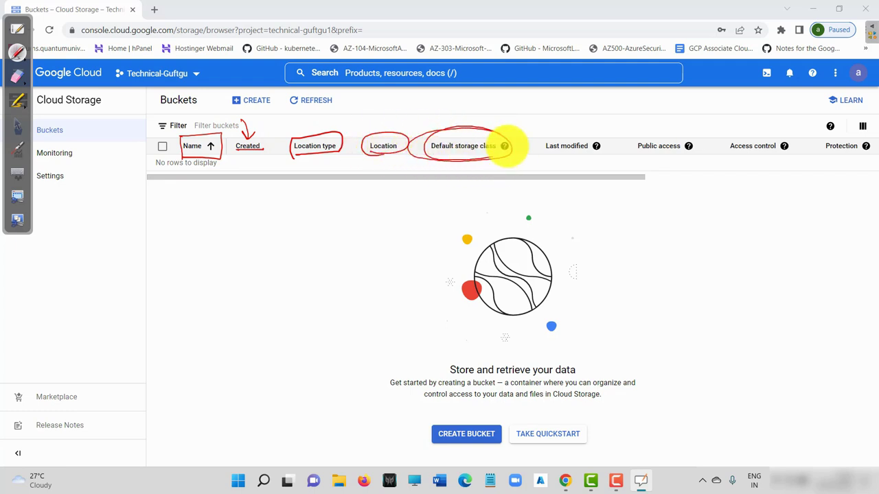
{"action": "mouse_move", "coordinate": [595, 142]}
{"action": "left_mouse_down"}
{"action": "mouse_move", "coordinate": [566, 157]}
{"action": "mouse_move", "coordinate": [603, 137]}
{"action": "mouse_move", "coordinate": [622, 153]}
{"action": "mouse_move", "coordinate": [690, 149]}
{"action": "mouse_move", "coordinate": [701, 138]}
{"action": "left_mouse_up"}
{"action": "mouse_move", "coordinate": [767, 132]}
{"action": "left_mouse_down"}
{"action": "mouse_move", "coordinate": [729, 129]}
{"action": "mouse_move", "coordinate": [799, 140]}
{"action": "left_mouse_up"}
{"action": "mouse_move", "coordinate": [860, 134]}
{"action": "left_mouse_down"}
{"action": "mouse_move", "coordinate": [849, 158]}
{"action": "mouse_move", "coordinate": [870, 139]}
{"action": "left_mouse_up"}
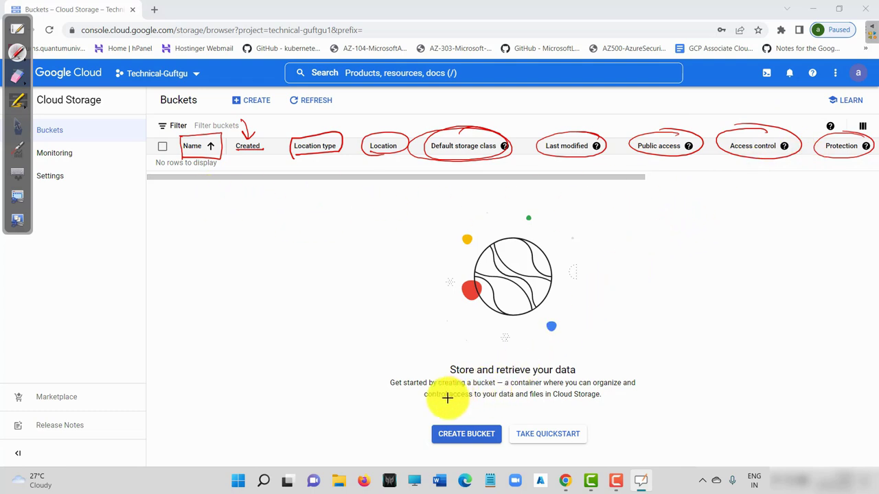
- Draw red arrows and circles on the Create Bucket and Take Quickstart options
{"action": "mouse_move", "coordinate": [361, 386]}
{"action": "left_mouse_down"}
{"action": "mouse_move", "coordinate": [446, 414]}
{"action": "mouse_move", "coordinate": [428, 423]}
{"action": "left_mouse_up"}
{"action": "mouse_move", "coordinate": [494, 432]}
{"action": "left_mouse_down"}
{"action": "mouse_move", "coordinate": [415, 432]}
{"action": "mouse_move", "coordinate": [501, 418]}
{"action": "left_mouse_up"}
{"action": "mouse_move", "coordinate": [550, 392]}
{"action": "left_mouse_down"}
{"action": "mouse_move", "coordinate": [581, 428]}
{"action": "mouse_move", "coordinate": [487, 439]}
{"action": "left_mouse_up"}
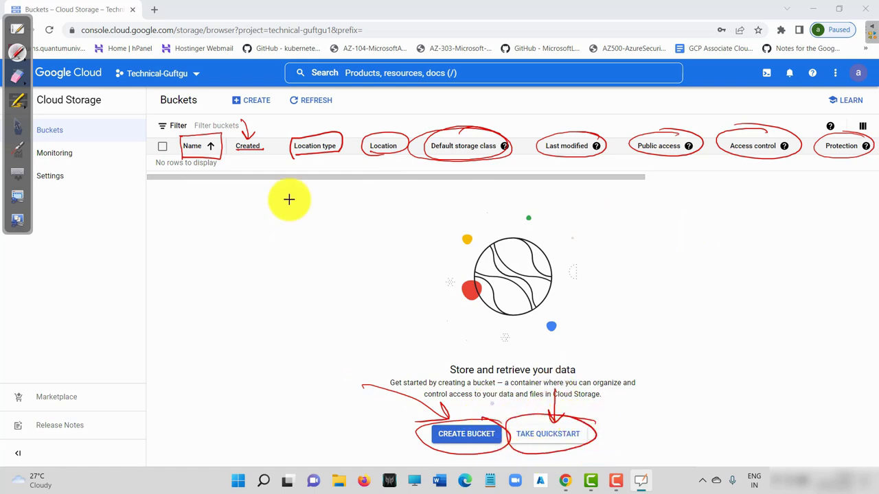
- Open the Cloud Storage quickstart tutorial and erase the red annotations from the screen
{"action": "left_click", "coordinate": [17, 124]}
{"action": "left_click", "coordinate": [546, 435]}
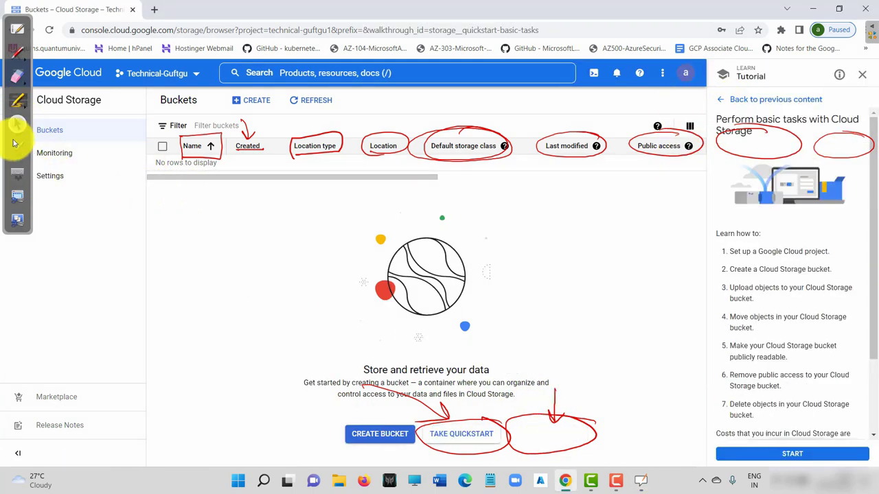
{"action": "left_click", "coordinate": [17, 76]}
{"action": "mouse_move", "coordinate": [290, 205]}
{"action": "left_mouse_down"}
{"action": "mouse_move", "coordinate": [389, 141]}
{"action": "mouse_move", "coordinate": [648, 128]}
{"action": "mouse_move", "coordinate": [764, 220]}
{"action": "mouse_move", "coordinate": [535, 425]}
{"action": "mouse_move", "coordinate": [579, 435]}
{"action": "left_mouse_up"}
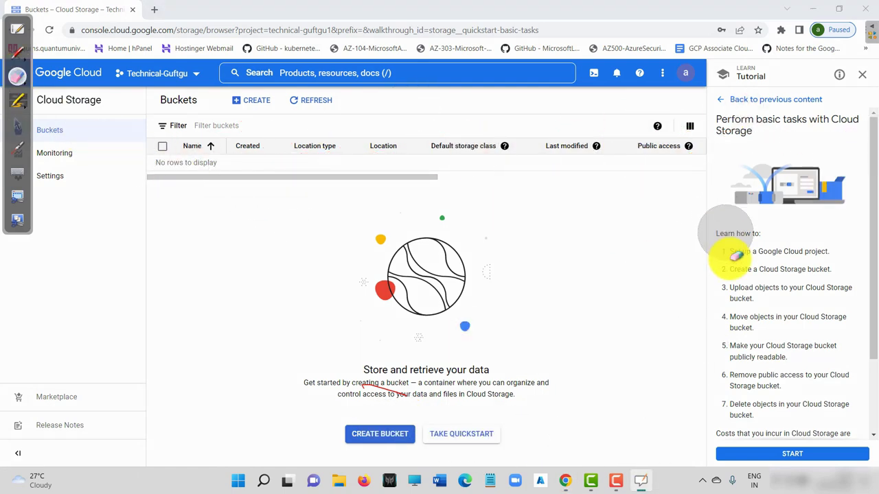
{"action": "left_click", "coordinate": [17, 122]}
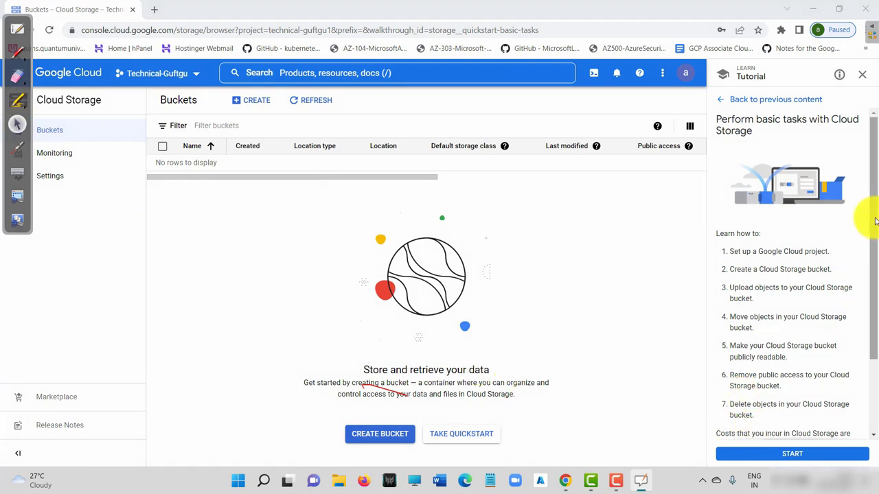
- Go through the quickstart tutorial as far as its Create a Cloud Storage bucket instructions, and leave the tutorial
{"action": "left_click_drag", "start_coordinate": [866, 151], "coordinate": [866, 373]}
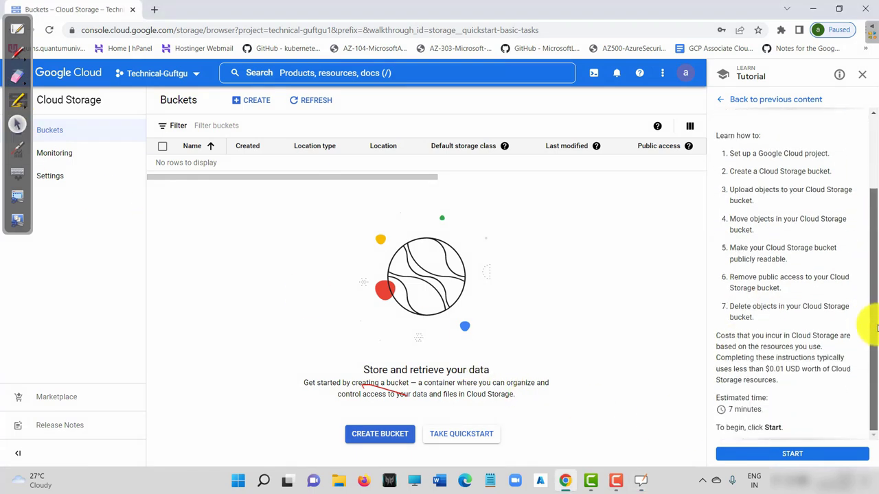
{"action": "left_click", "coordinate": [785, 453]}
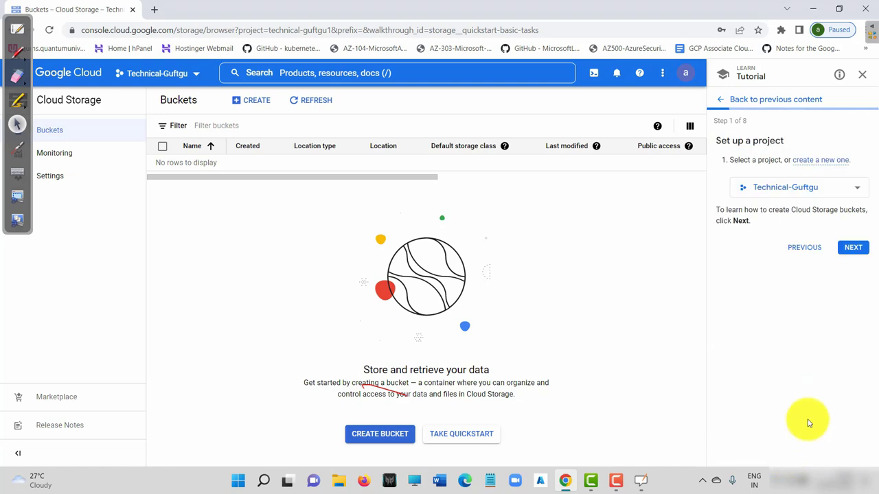
{"action": "left_click", "coordinate": [856, 251]}
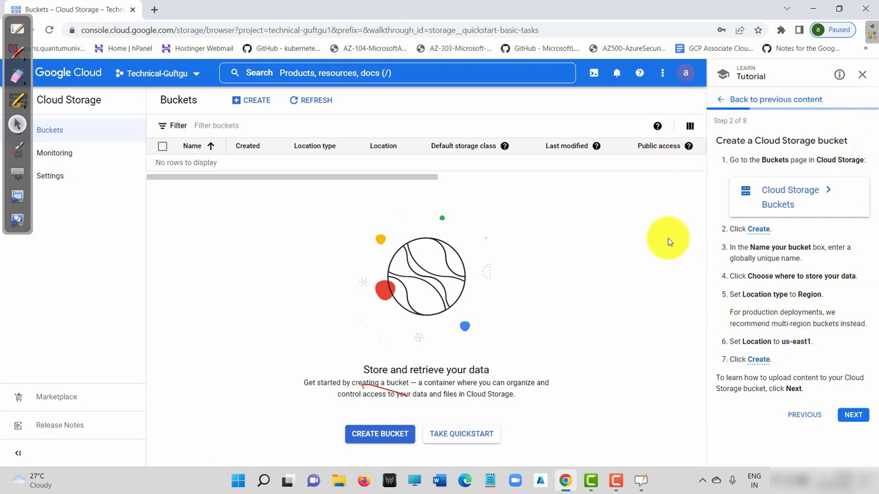
{"action": "left_click", "coordinate": [863, 75]}
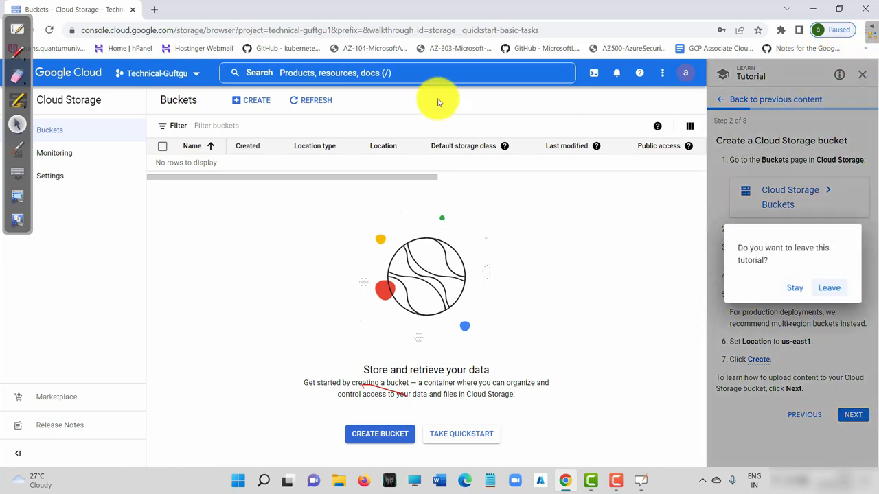
{"action": "left_click", "coordinate": [827, 285]}
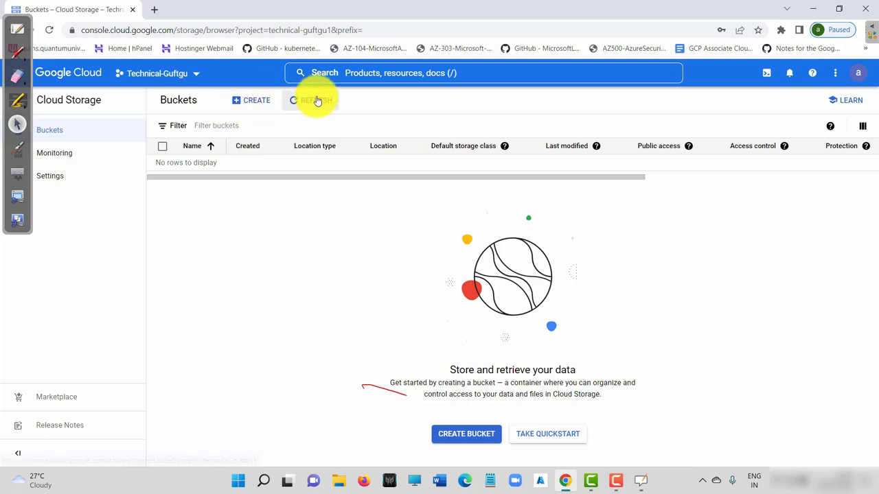
- Start creating a new bucket and circle the Name your bucket heading in red
{"action": "left_click", "coordinate": [257, 101]}
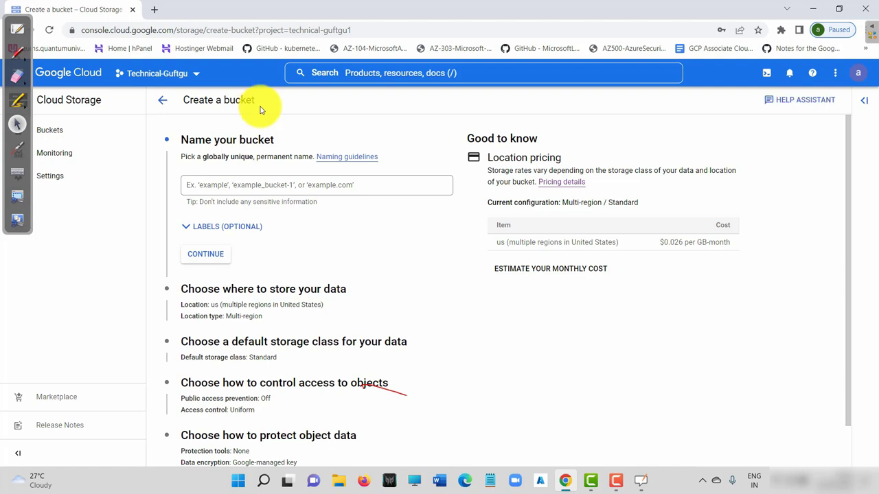
{"action": "left_click", "coordinate": [17, 51]}
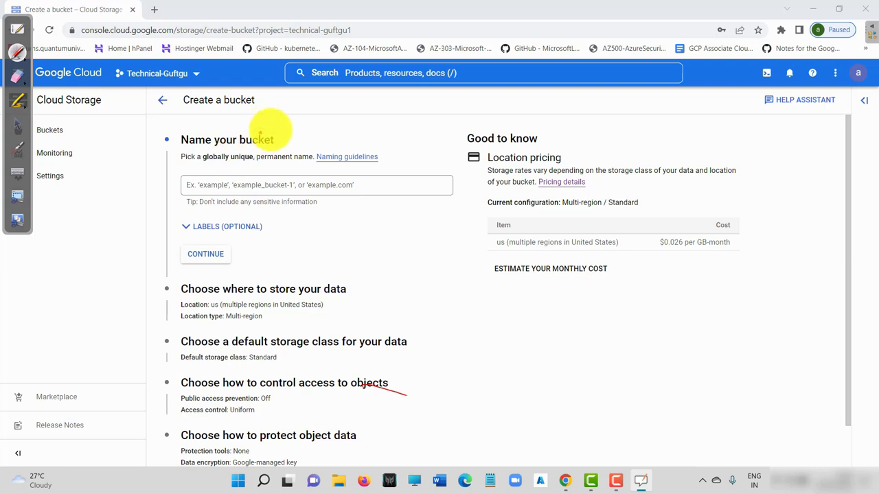
{"action": "mouse_move", "coordinate": [273, 131]}
{"action": "left_mouse_down"}
{"action": "mouse_move", "coordinate": [180, 127]}
{"action": "mouse_move", "coordinate": [233, 155]}
{"action": "mouse_move", "coordinate": [265, 127]}
{"action": "left_mouse_up"}
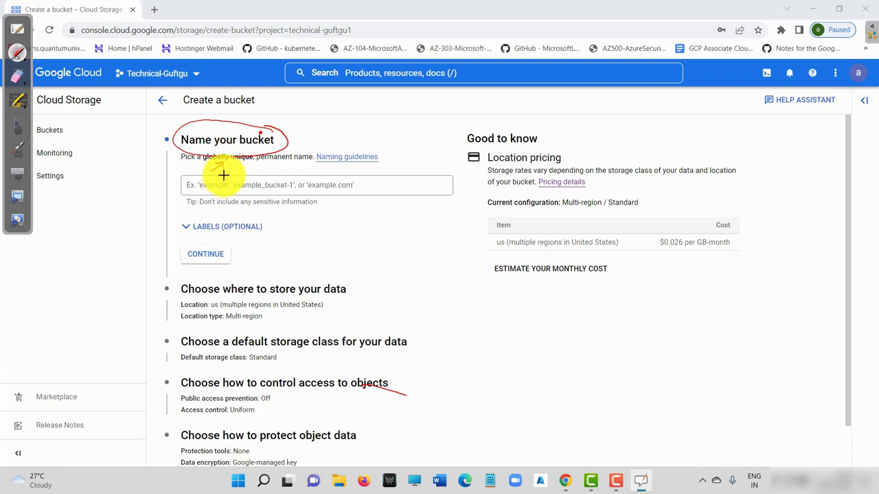
- Erase the red marks around the Name your bucket heading and open the bucket naming guidelines
{"action": "left_click", "coordinate": [17, 83]}
{"action": "left_click_drag", "start_coordinate": [226, 163], "coordinate": [220, 133]}
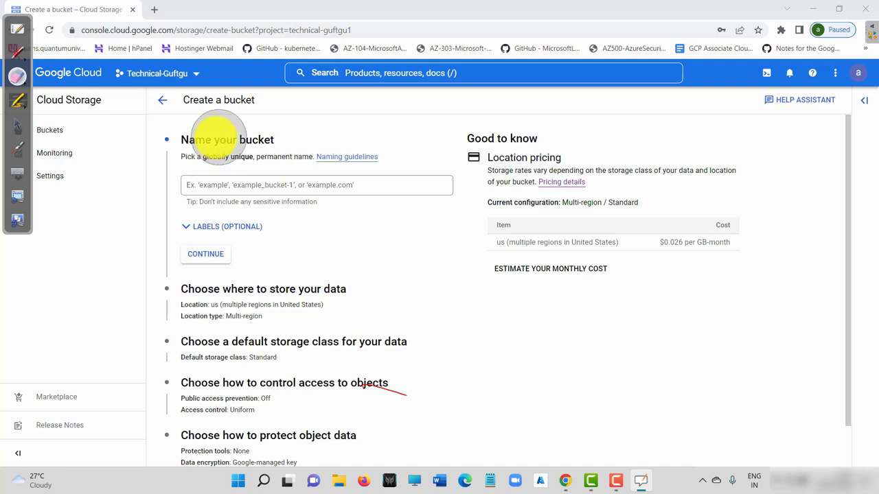
{"action": "left_click", "coordinate": [19, 54]}
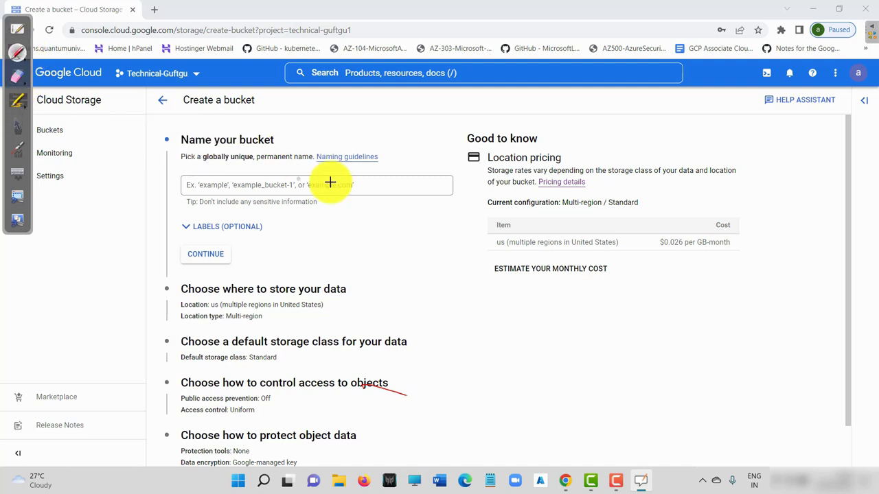
{"action": "left_click", "coordinate": [18, 125]}
{"action": "left_click", "coordinate": [358, 157]}
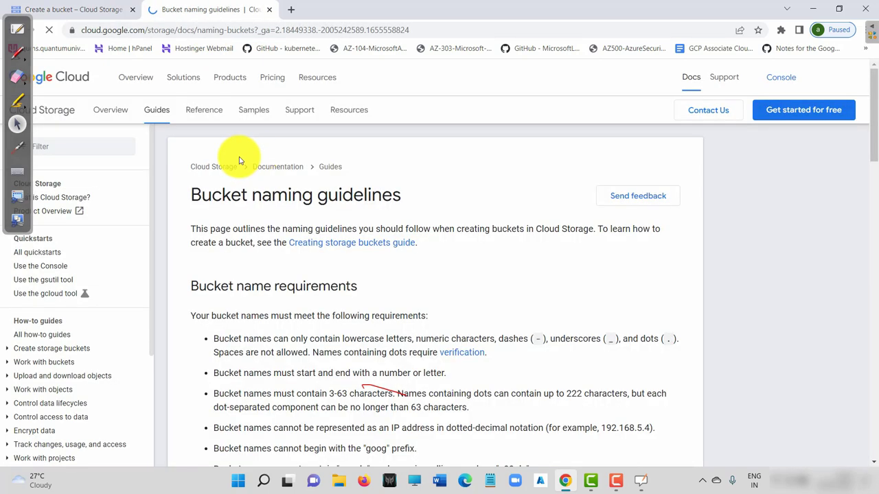
- Review the bucket name requirements, highlighting the rules on 3-63 characters, lowercase letters, numeric characters and dashes
{"action": "scroll", "coordinate": [336, 357], "scroll_direction": "down", "scroll_amount": 1}
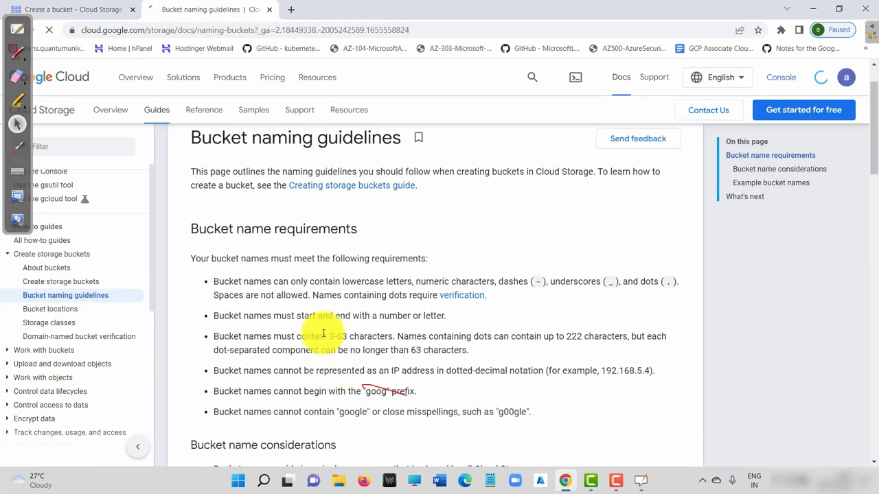
{"action": "left_click_drag", "start_coordinate": [330, 337], "coordinate": [394, 337]}
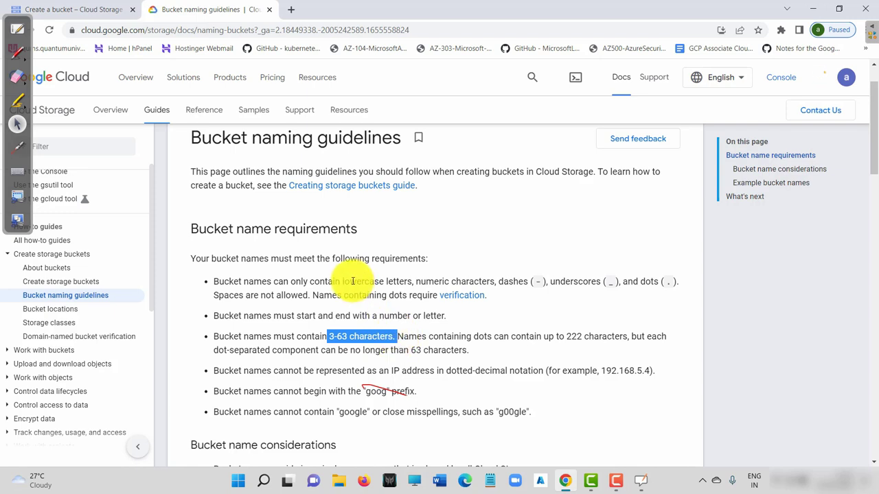
{"action": "left_click_drag", "start_coordinate": [350, 282], "coordinate": [499, 282]}
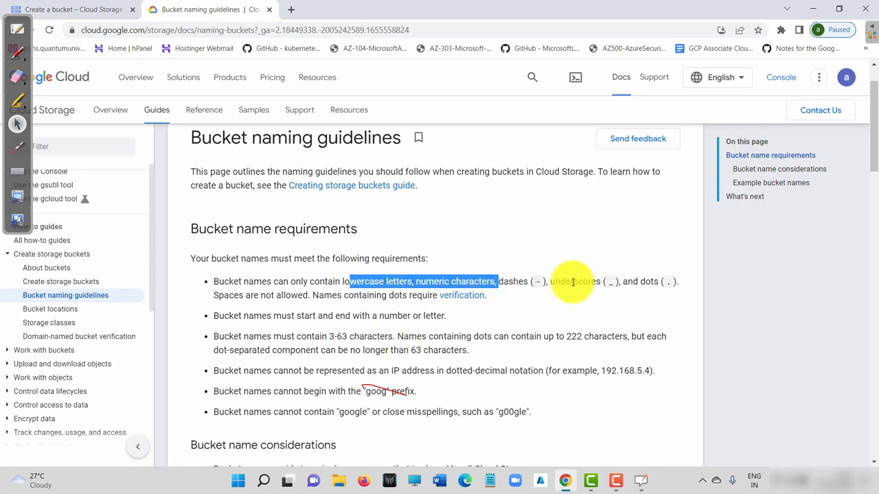
{"action": "left_click", "coordinate": [524, 301]}
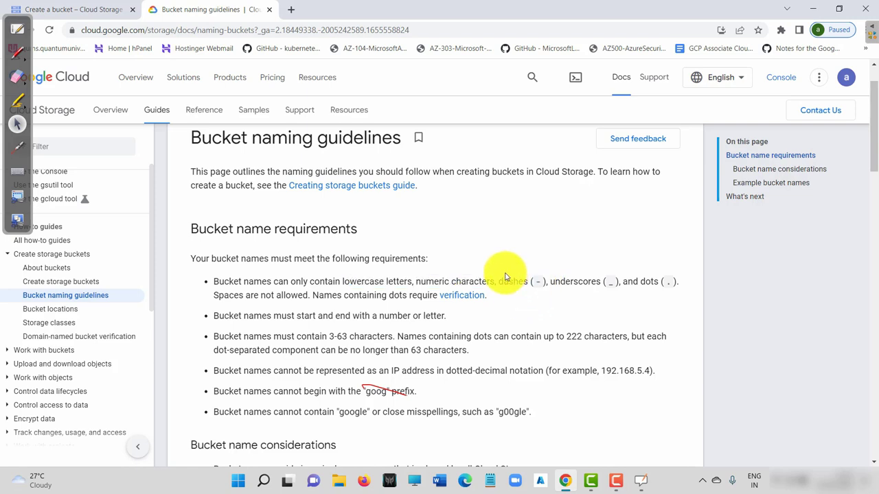
{"action": "left_click_drag", "start_coordinate": [504, 281], "coordinate": [564, 283]}
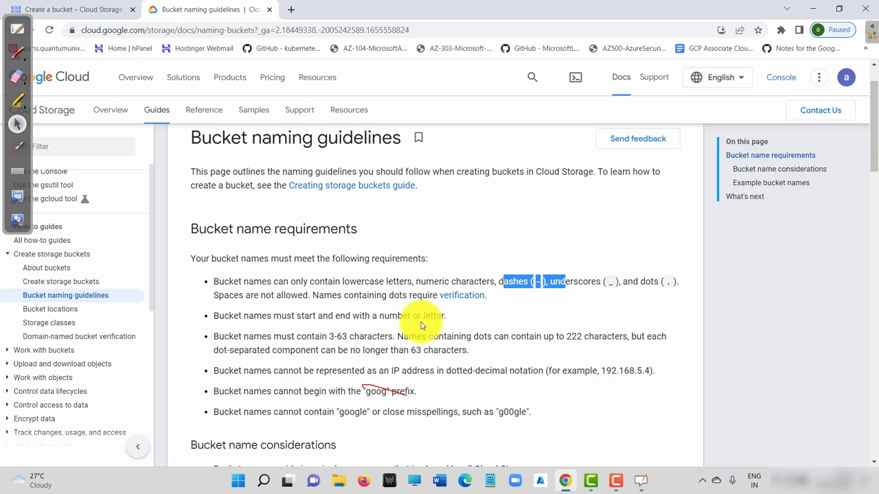
- Review the bucket naming rules, highlighting those on IP address notation and names containing "google"
{"action": "left_click_drag", "start_coordinate": [387, 369], "coordinate": [440, 369]}
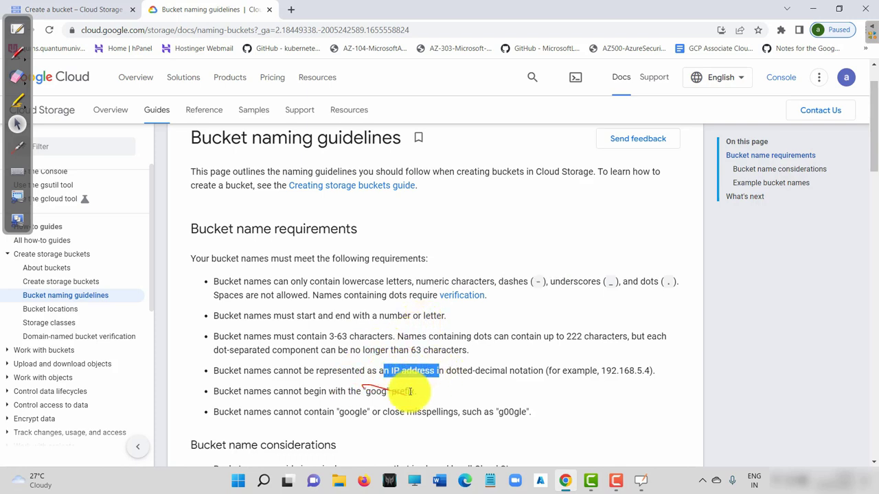
{"action": "left_click_drag", "start_coordinate": [336, 412], "coordinate": [382, 407]}
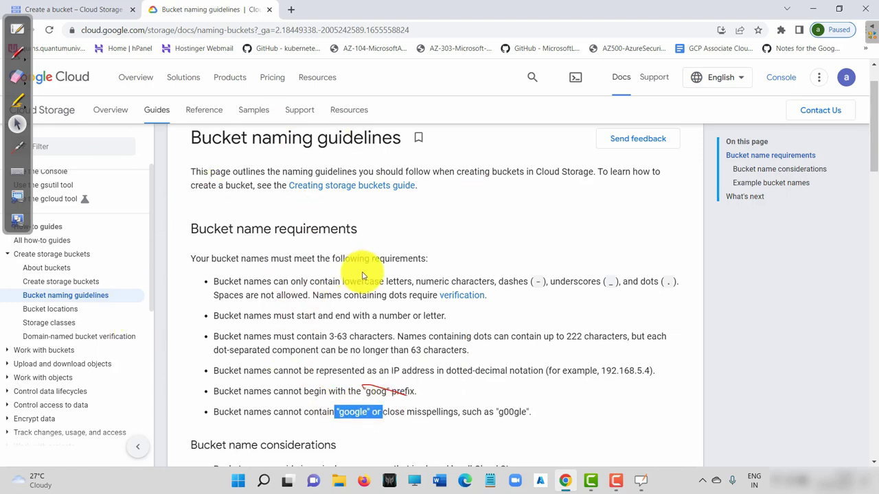
{"action": "scroll", "coordinate": [371, 278], "scroll_direction": "down", "scroll_amount": 2}
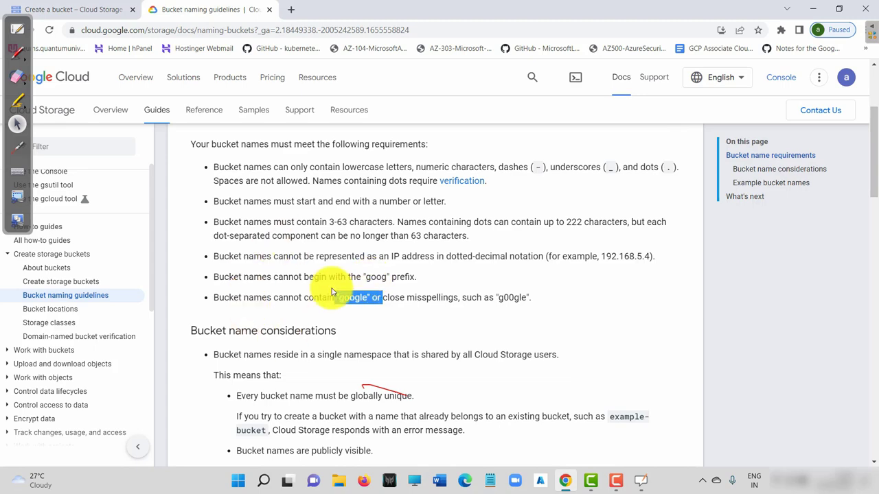
- Return to the bucket creation form, name the bucket technicalguftgu123 and add a label with the key project
{"action": "left_click", "coordinate": [31, 9]}
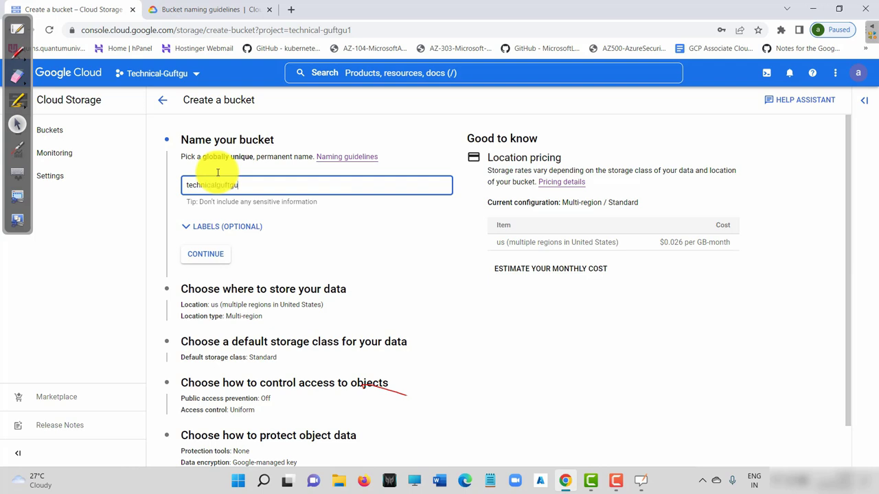
{"action": "left_click", "coordinate": [185, 229]}
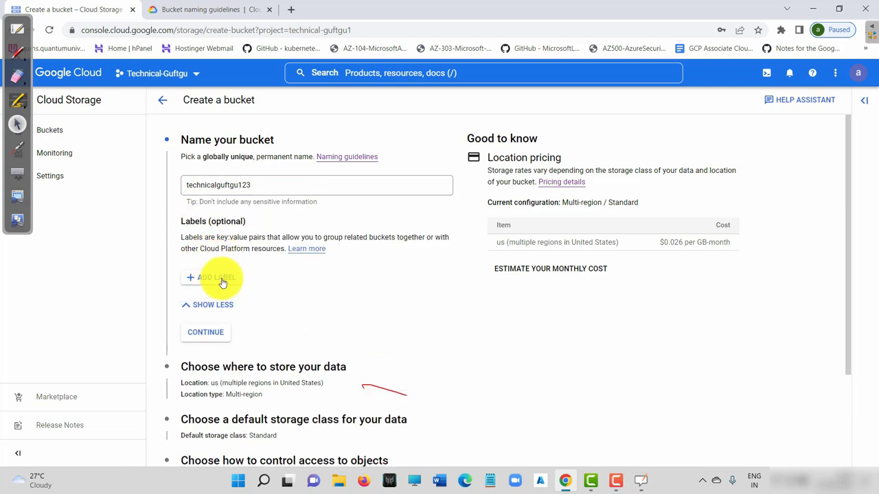
{"action": "left_click", "coordinate": [216, 278]}
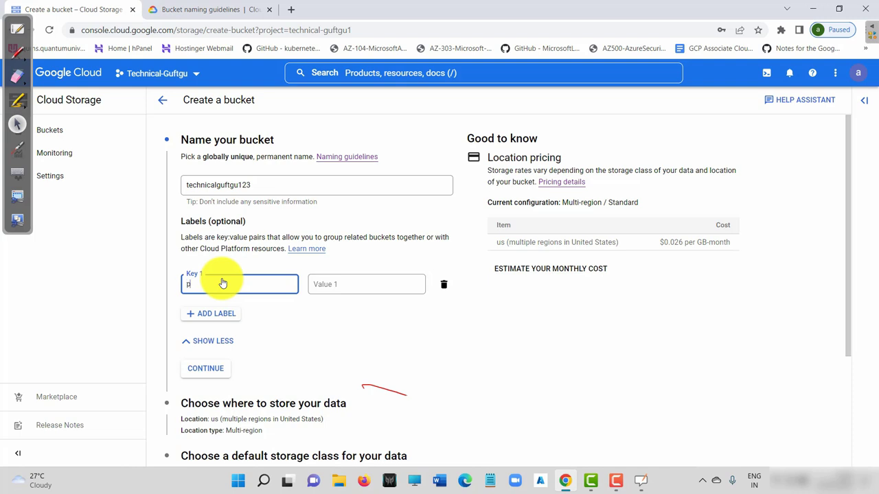
{"action": "left_click", "coordinate": [335, 283]}
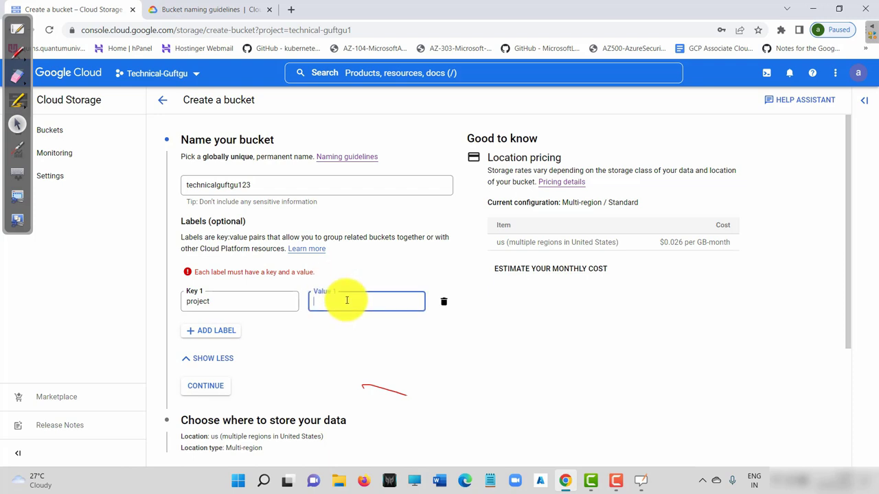
- Try to continue with Technical-Guftgu as the value of the project label
{"action": "key", "text": "Caps_Lock"}
{"action": "type", "text": "Technical"}
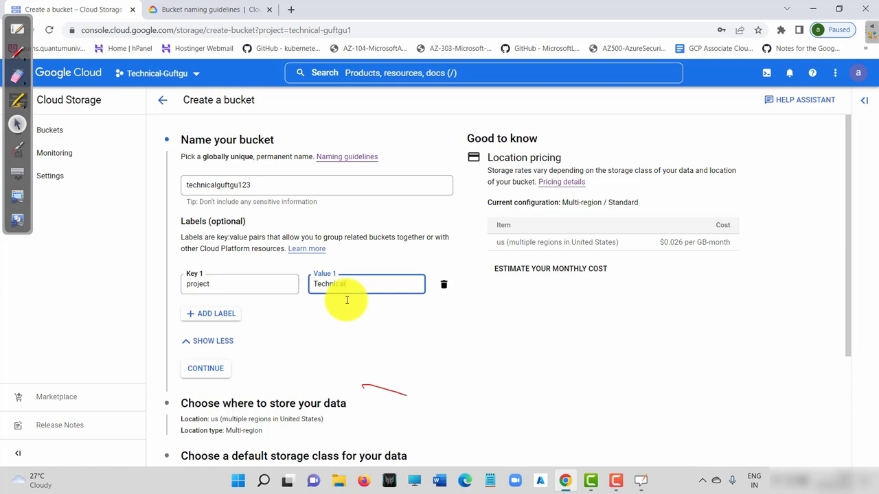
{"action": "key", "text": "Caps_Lock"}
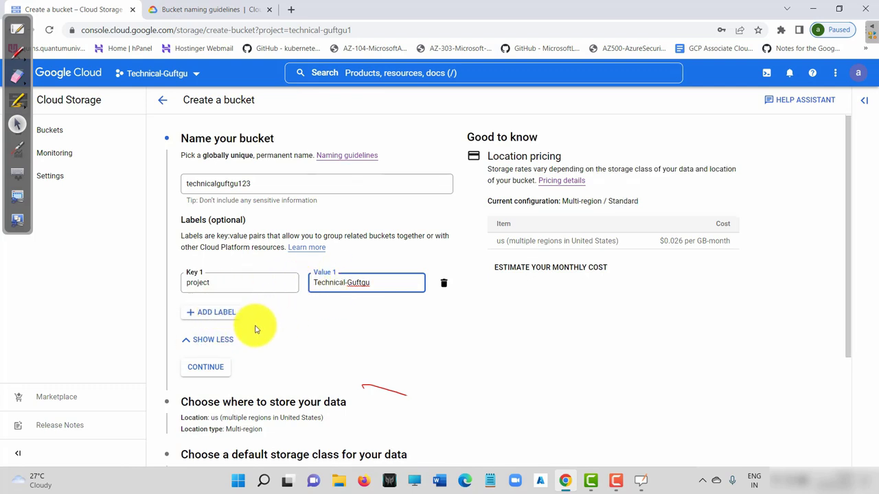
{"action": "scroll", "coordinate": [255, 334], "scroll_direction": "down", "scroll_amount": 2}
{"action": "left_click", "coordinate": [205, 255]}
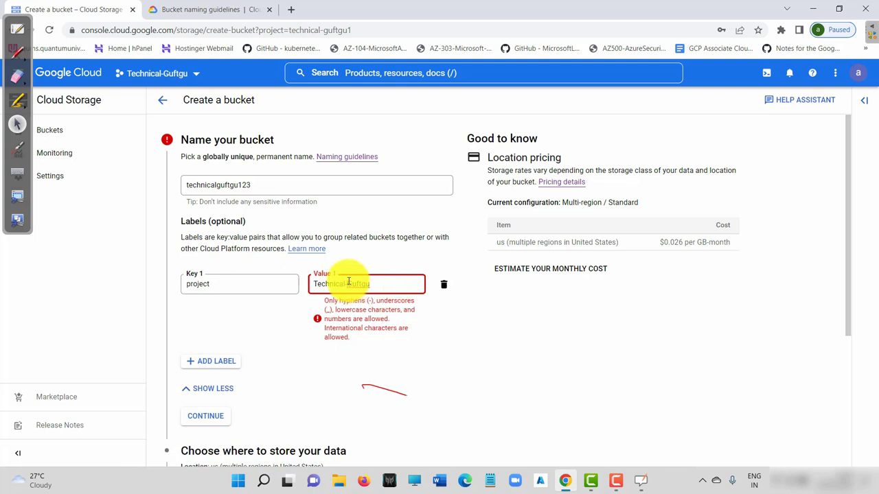
{"action": "left_click", "coordinate": [208, 417]}
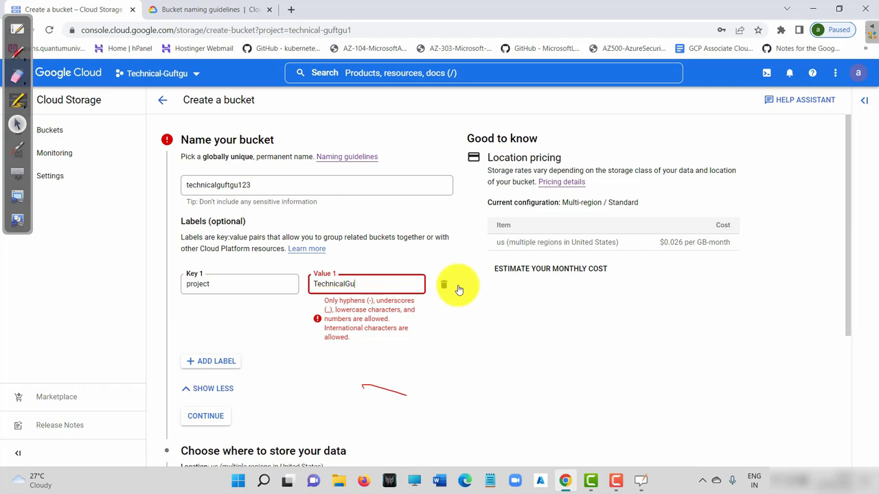
- Replace the project label's value with tg and continue to the data location settings
{"action": "key", "text": "BackSpace"}
{"action": "key", "text": "BackSpace"}
{"action": "key", "text": "BackSpace"}
{"action": "key", "text": "BackSpace"}
{"action": "key", "text": "BackSpace"}
{"action": "key", "text": "BackSpace"}
{"action": "key", "text": "BackSpace"}
{"action": "key", "text": "BackSpace"}
{"action": "key", "text": "BackSpace"}
{"action": "key", "text": "BackSpace"}
{"action": "key", "text": "BackSpace"}
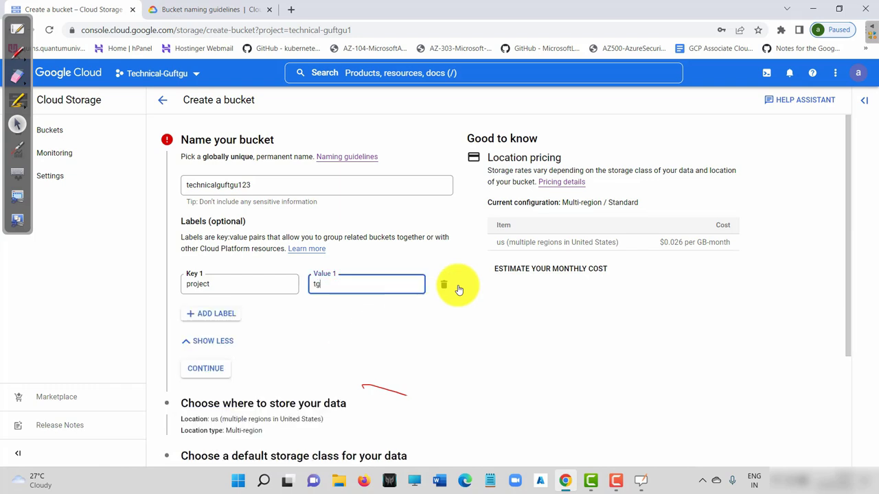
{"action": "left_click", "coordinate": [204, 368]}
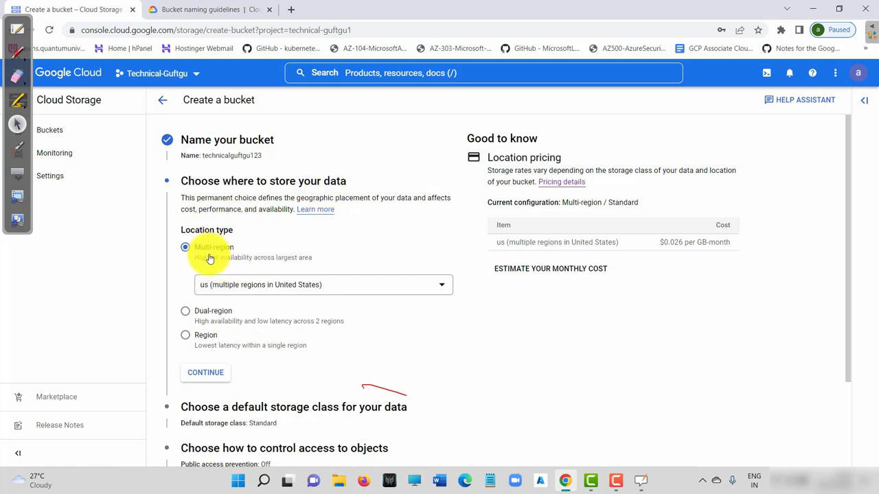
- Compare the settings offered by the Dual-region and Region location types
{"action": "left_click", "coordinate": [184, 316]}
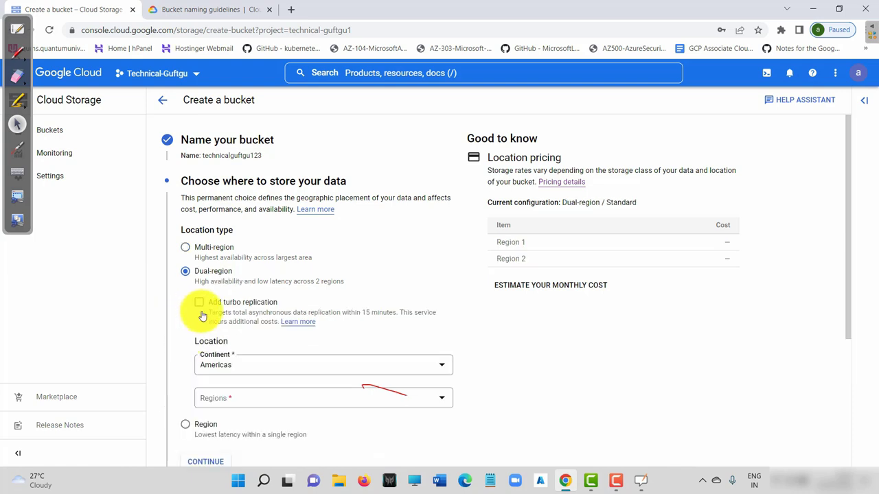
{"action": "scroll", "coordinate": [208, 362], "scroll_direction": "down", "scroll_amount": 2}
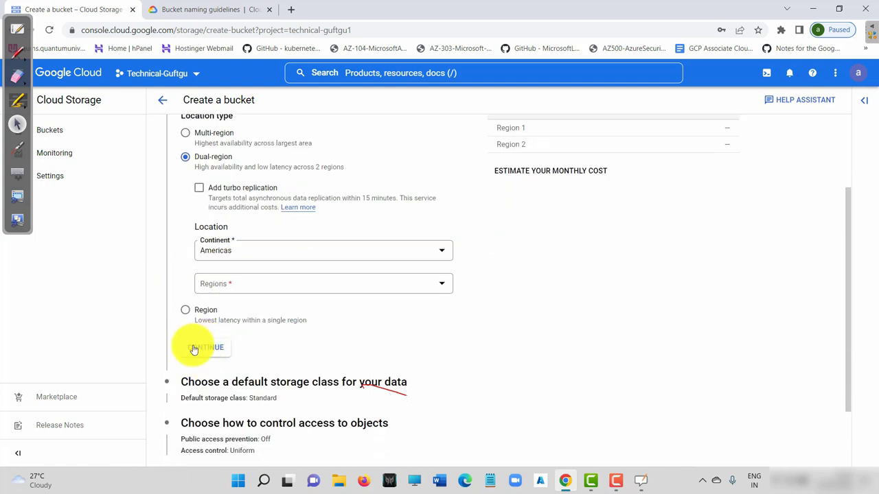
{"action": "left_click", "coordinate": [186, 310]}
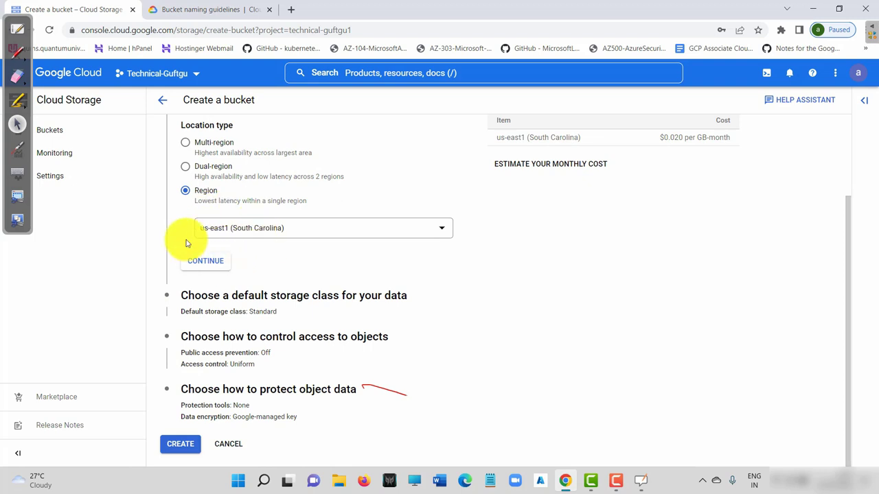
{"action": "scroll", "coordinate": [206, 230], "scroll_direction": "up", "scroll_amount": 1}
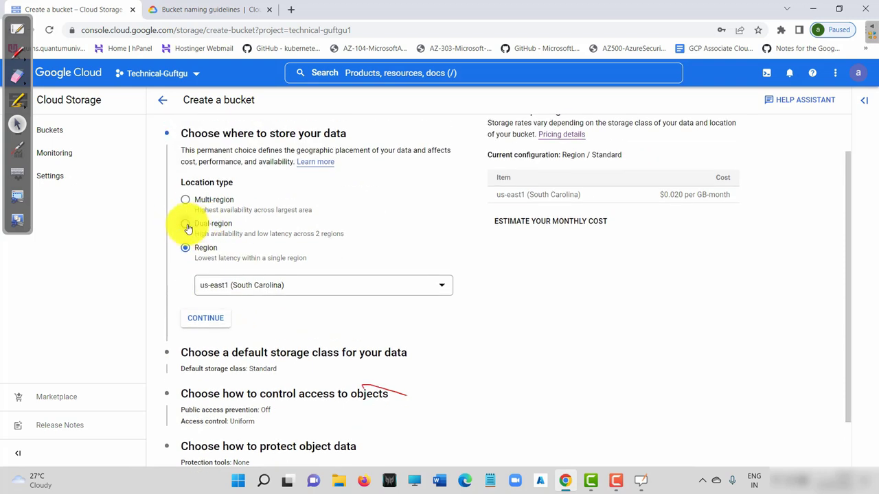
- Choose Dual-region in the Americas with us-central1 (Iowa) and us-east4 (Northern Virginia), and highlight the monthly storage cost of each region
{"action": "left_click", "coordinate": [186, 224]}
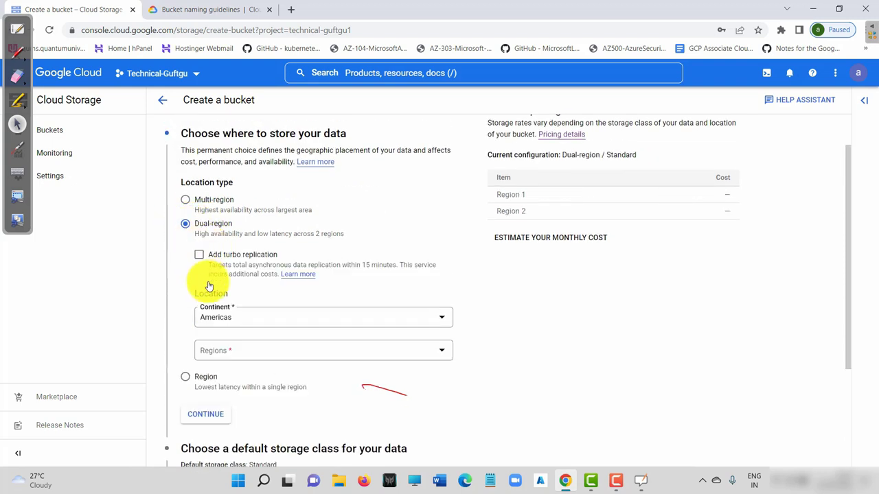
{"action": "left_click", "coordinate": [236, 318]}
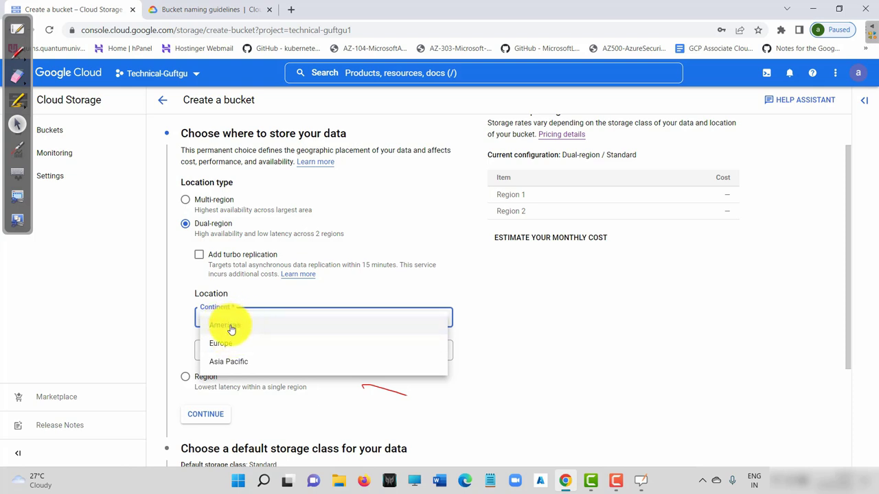
{"action": "left_click", "coordinate": [231, 330]}
{"action": "left_click", "coordinate": [245, 351]}
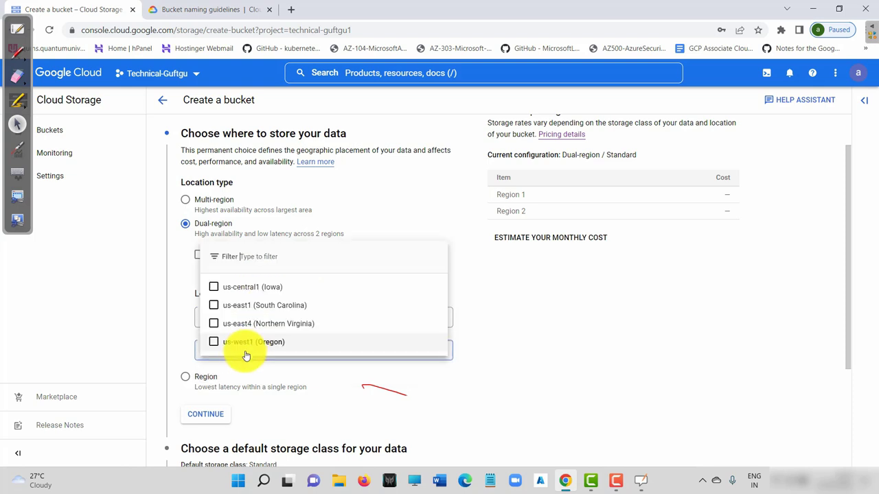
{"action": "left_click", "coordinate": [216, 291]}
{"action": "left_click", "coordinate": [214, 323]}
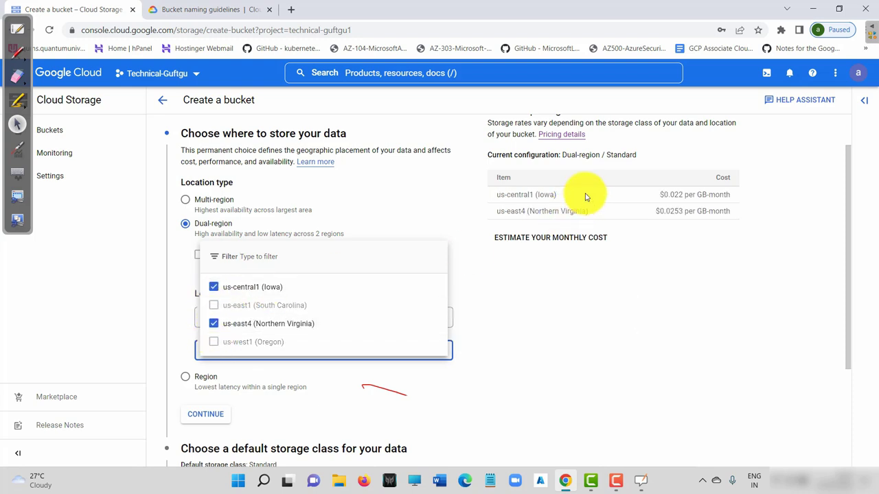
{"action": "left_click", "coordinate": [564, 198]}
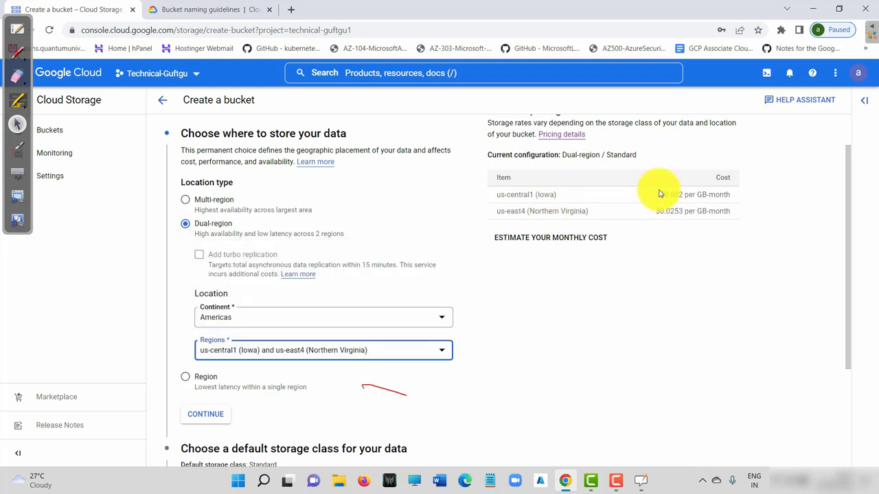
{"action": "left_click_drag", "start_coordinate": [660, 194], "coordinate": [731, 193]}
{"action": "left_click_drag", "start_coordinate": [652, 211], "coordinate": [710, 226]}
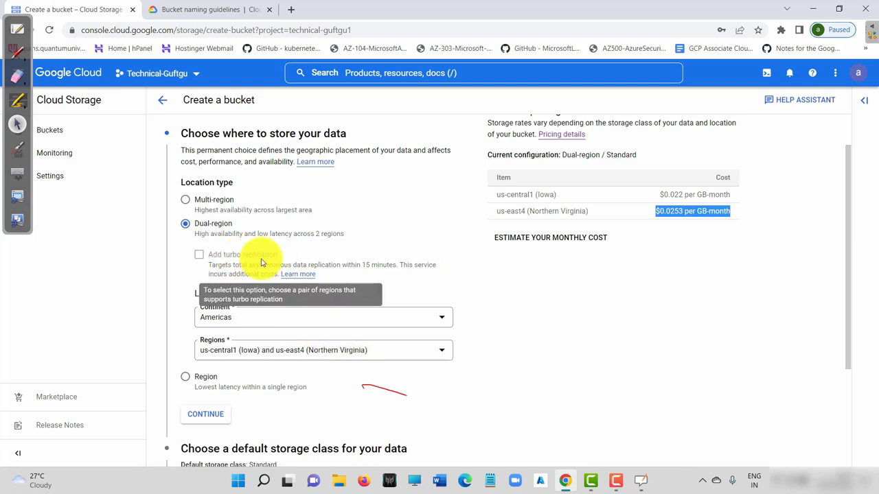
- Replace us-east4 (Northern Virginia) with us-west1 (Oregon) in the region pair and check whether turbo replication is available
{"action": "left_click", "coordinate": [235, 347]}
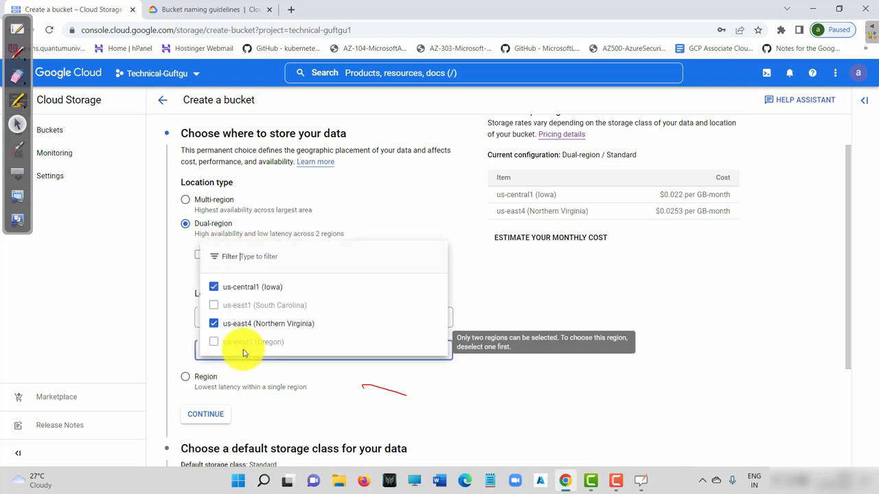
{"action": "left_click", "coordinate": [214, 324]}
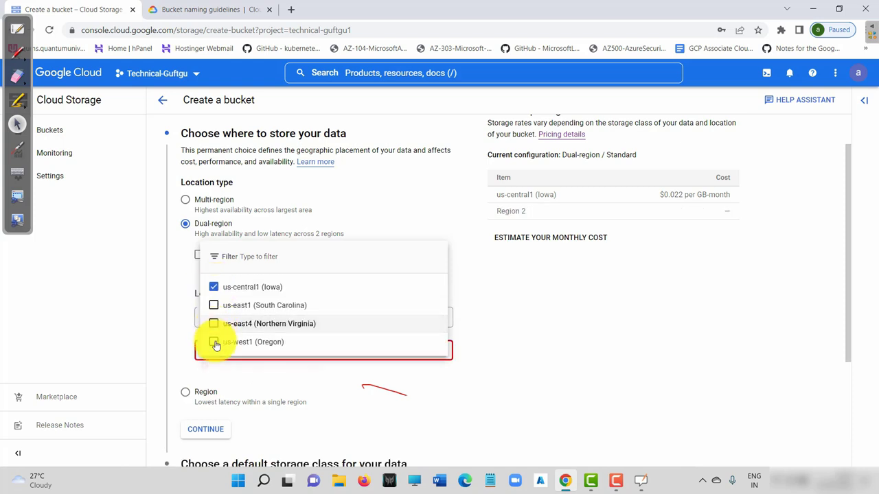
{"action": "left_click", "coordinate": [214, 341]}
{"action": "left_click", "coordinate": [491, 345]}
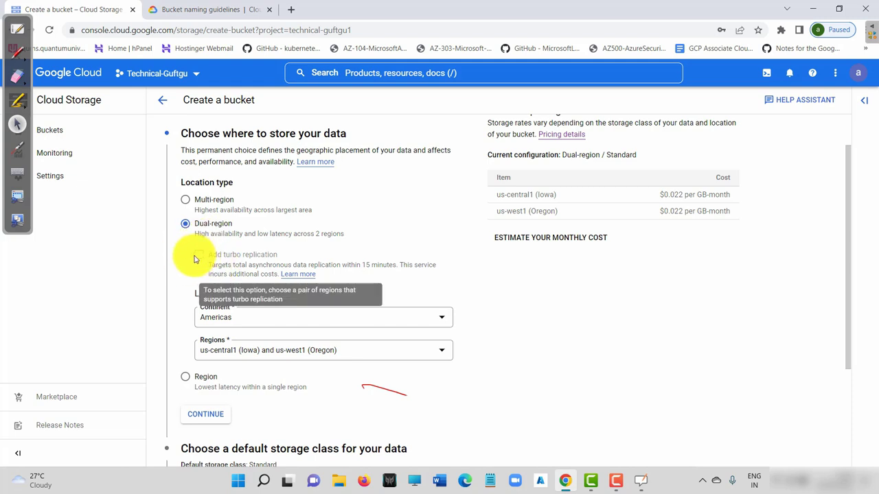
{"action": "mouse_move", "coordinate": [199, 263]}
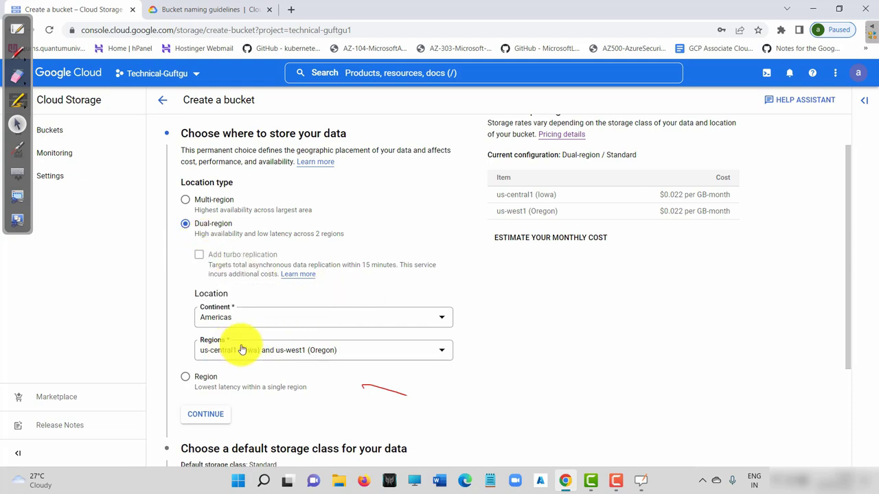
{"action": "left_click", "coordinate": [255, 319]}
{"action": "left_click", "coordinate": [192, 218]}
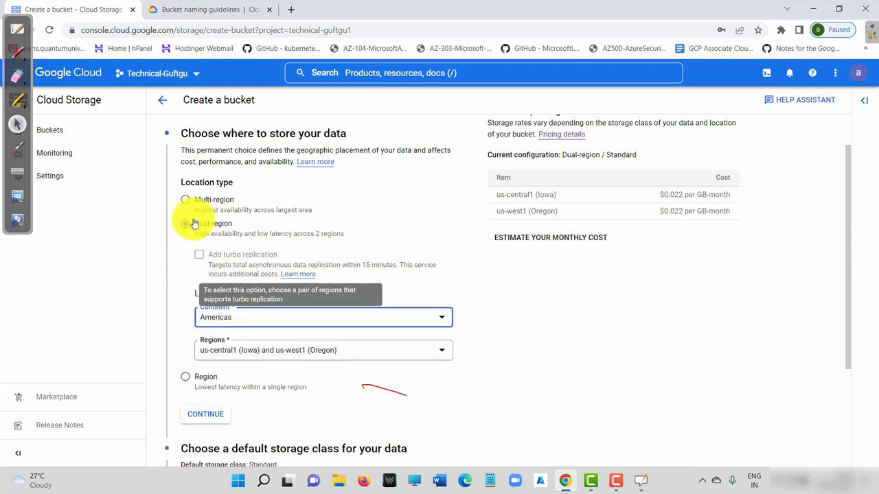
- Reset the location type through Multi-region to Dual-region, add turbo replication and select us-central1 (Iowa) and us-east1 (South Carolina)
{"action": "left_click", "coordinate": [186, 199]}
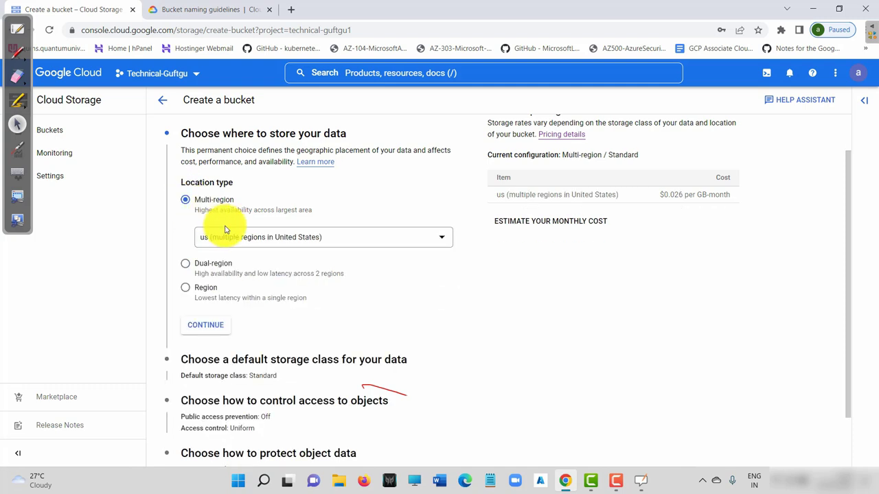
{"action": "left_click", "coordinate": [195, 265]}
{"action": "left_click", "coordinate": [196, 255]}
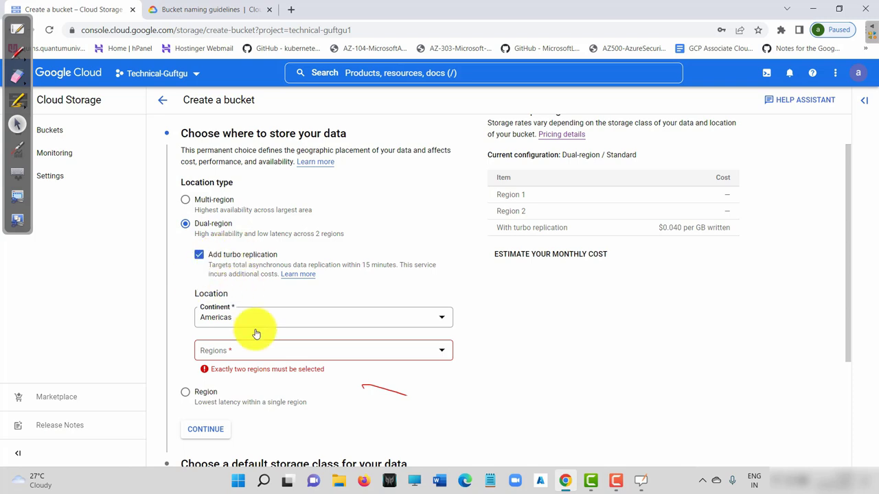
{"action": "left_click", "coordinate": [255, 351]}
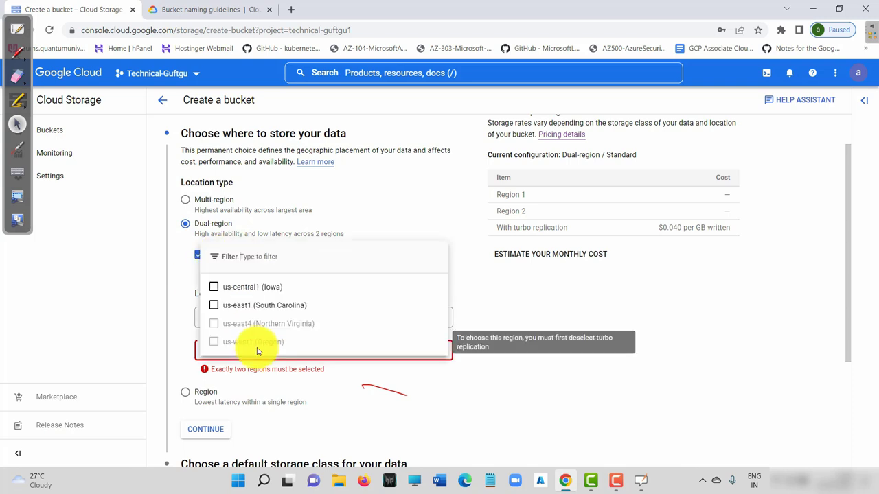
{"action": "left_click", "coordinate": [215, 289]}
{"action": "left_click", "coordinate": [212, 305]}
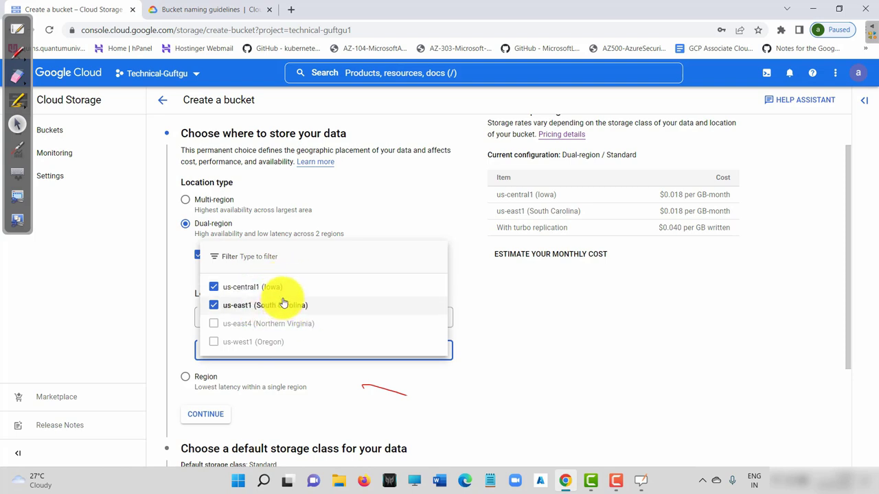
{"action": "left_click", "coordinate": [471, 298]}
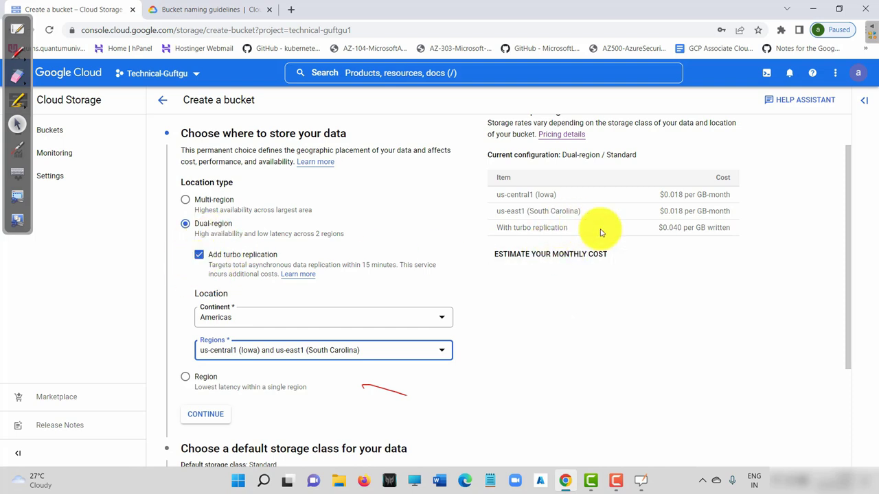
- Highlight the cost of turbo replication and remove that option from the dual-region setup
{"action": "left_click_drag", "start_coordinate": [659, 227], "coordinate": [732, 230]}
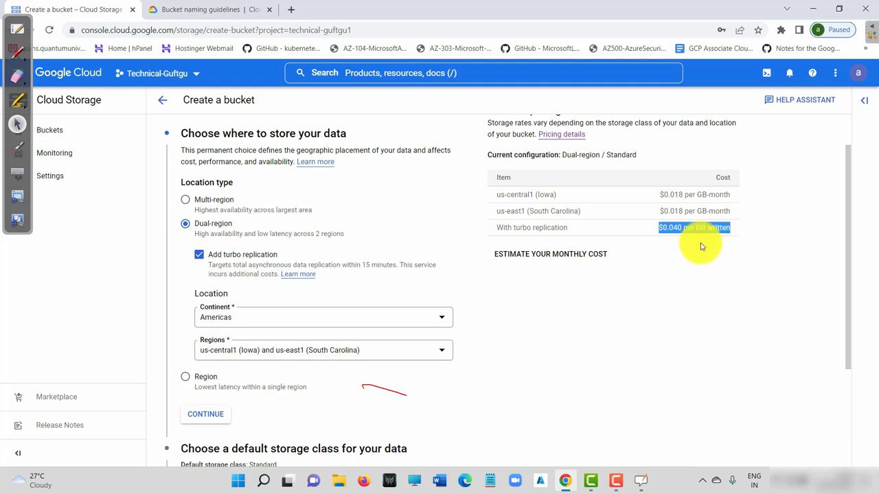
{"action": "left_click", "coordinate": [199, 254]}
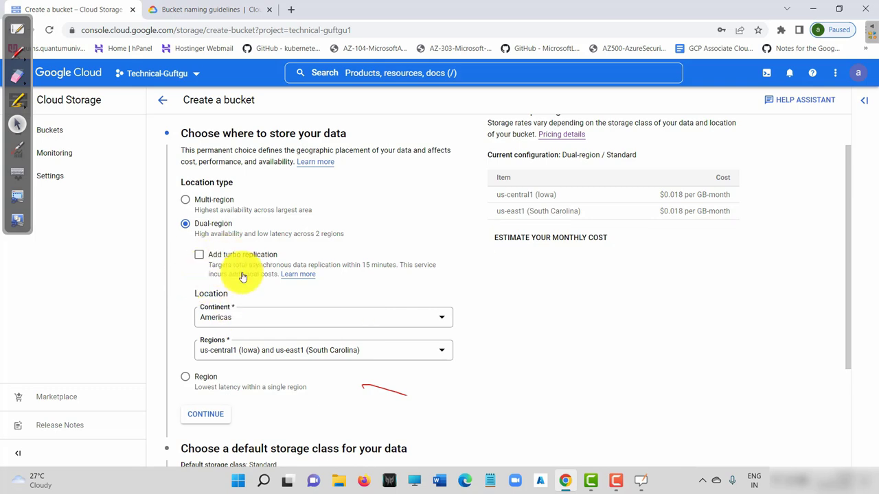
- Switch the location type to Region with us-east1 (South Carolina) and highlight its monthly storage cost
{"action": "scroll", "coordinate": [206, 322], "scroll_direction": "down", "scroll_amount": 3}
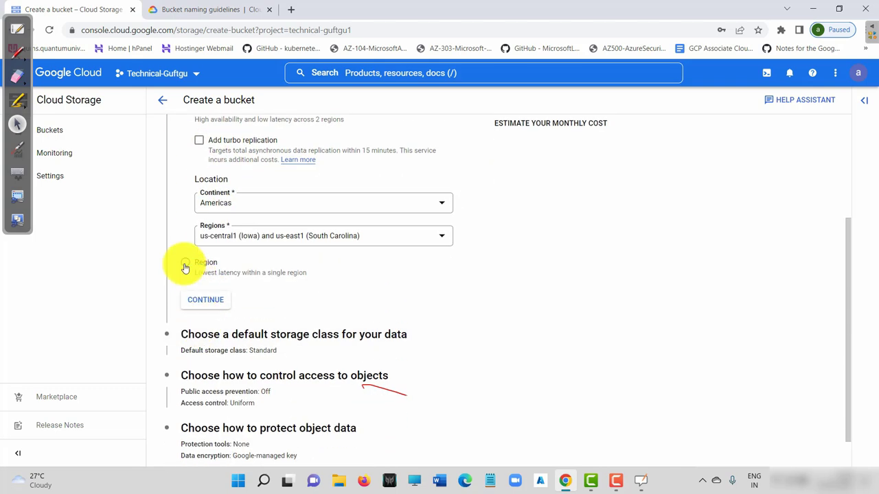
{"action": "left_click", "coordinate": [184, 265]}
{"action": "scroll", "coordinate": [481, 271], "scroll_direction": "up", "scroll_amount": 2}
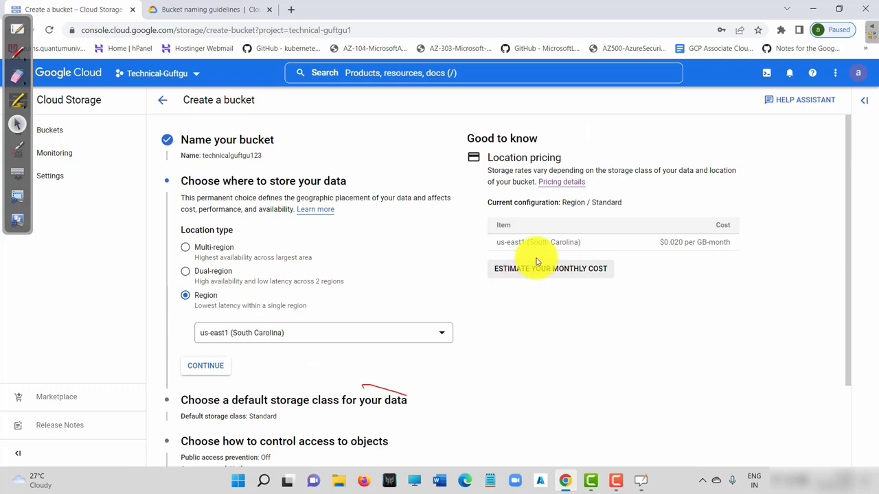
{"action": "left_click_drag", "start_coordinate": [657, 247], "coordinate": [733, 243]}
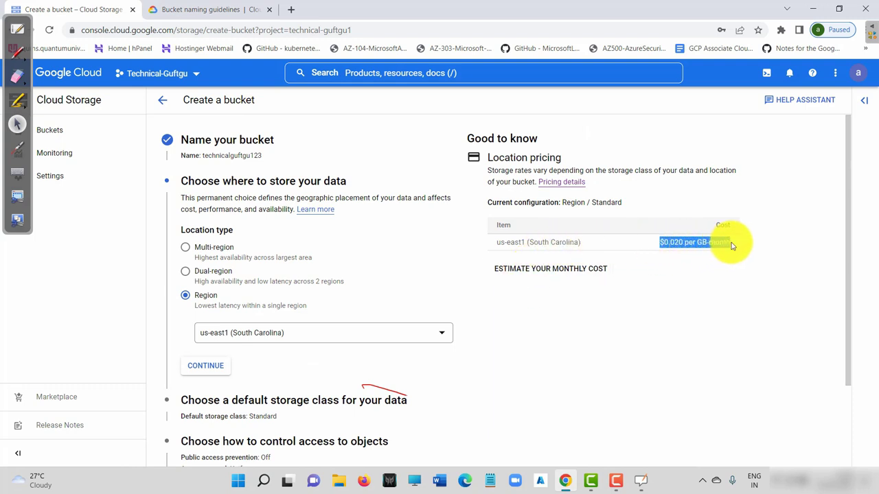
- Set the location type to Multi-region and highlight the monthly storage cost for multiple regions in the United States
{"action": "left_click", "coordinate": [185, 250]}
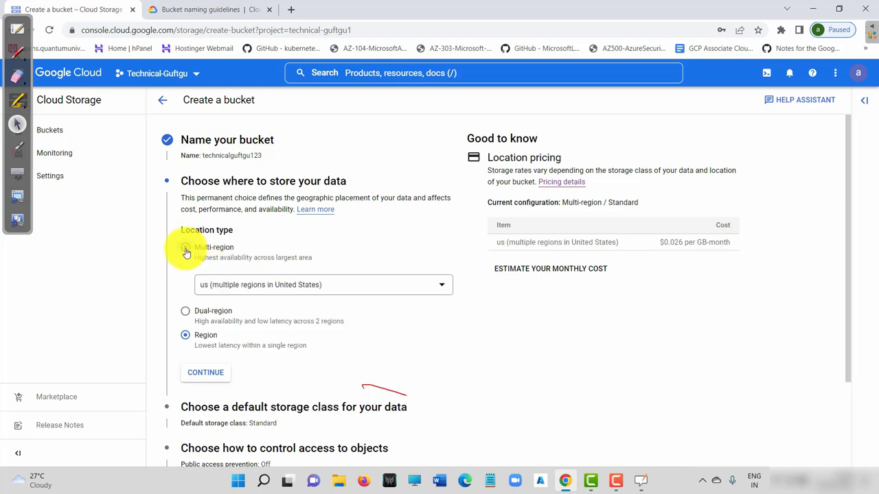
{"action": "left_click_drag", "start_coordinate": [670, 241], "coordinate": [684, 242]}
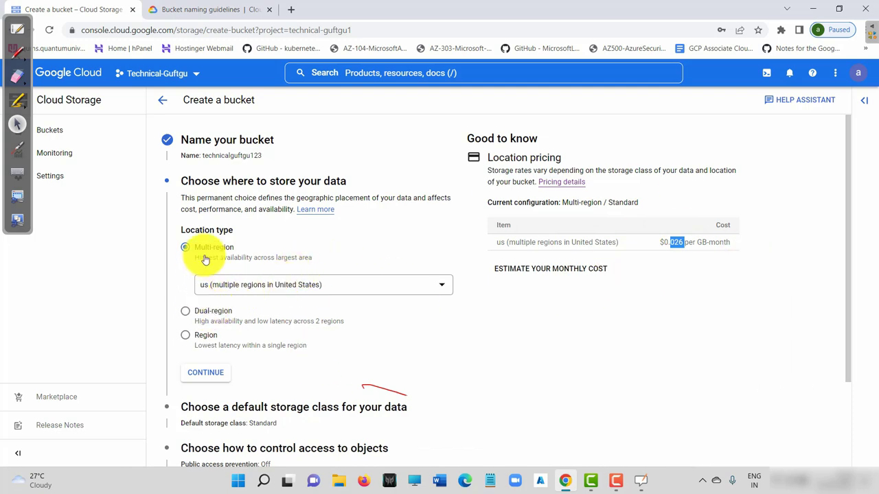
{"action": "scroll", "coordinate": [281, 325], "scroll_direction": "down", "scroll_amount": 2}
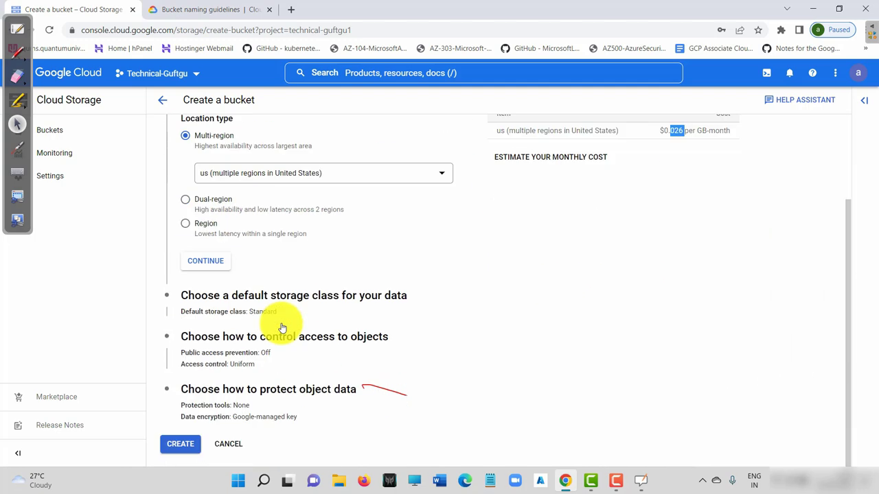
- Go through the us and eu multi-region locations, choose asia (multiple regions in Asia) and proceed to the storage class settings
{"action": "left_click", "coordinate": [310, 180]}
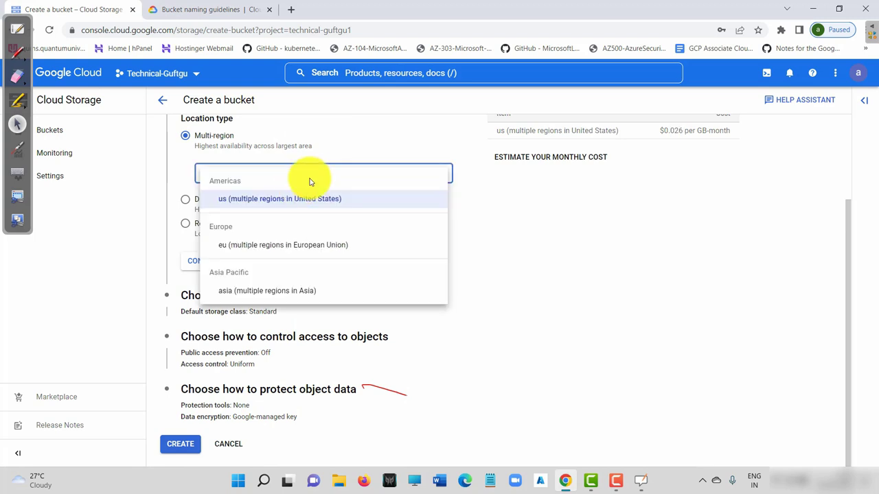
{"action": "left_click", "coordinate": [261, 200]}
{"action": "left_click", "coordinate": [255, 172]}
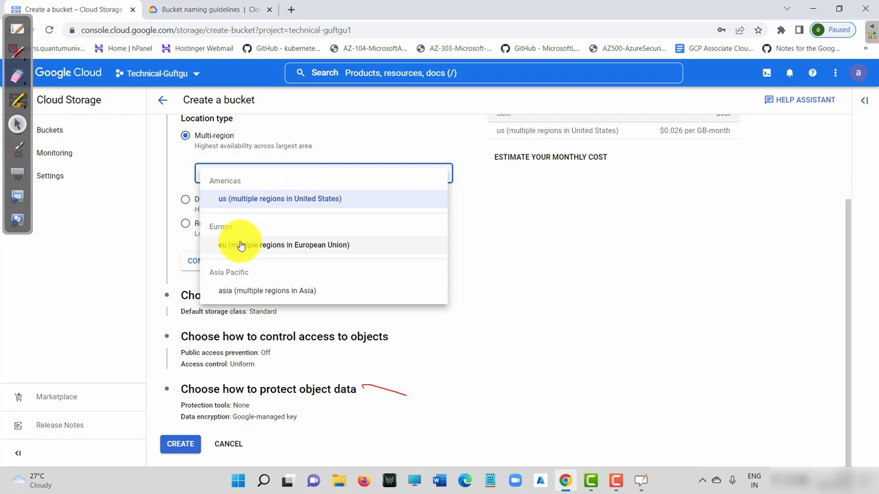
{"action": "left_click", "coordinate": [241, 245]}
{"action": "left_click", "coordinate": [249, 179]}
{"action": "left_click", "coordinate": [245, 292]}
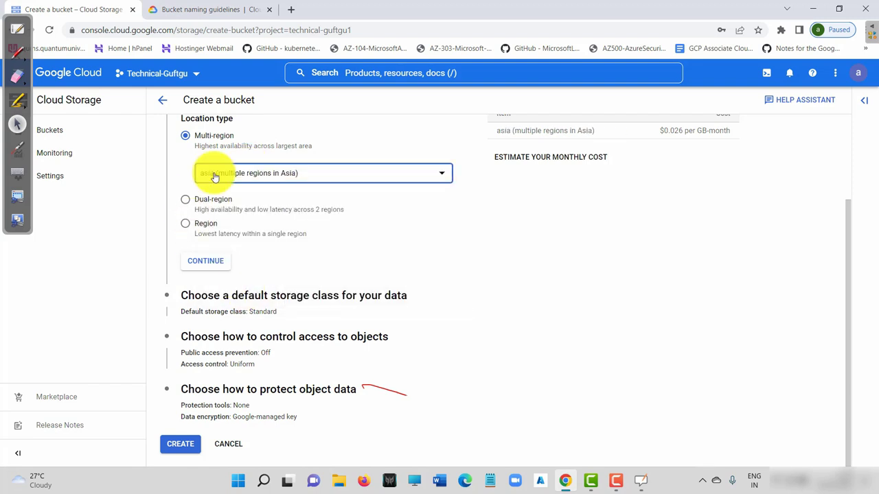
{"action": "left_click", "coordinate": [211, 264]}
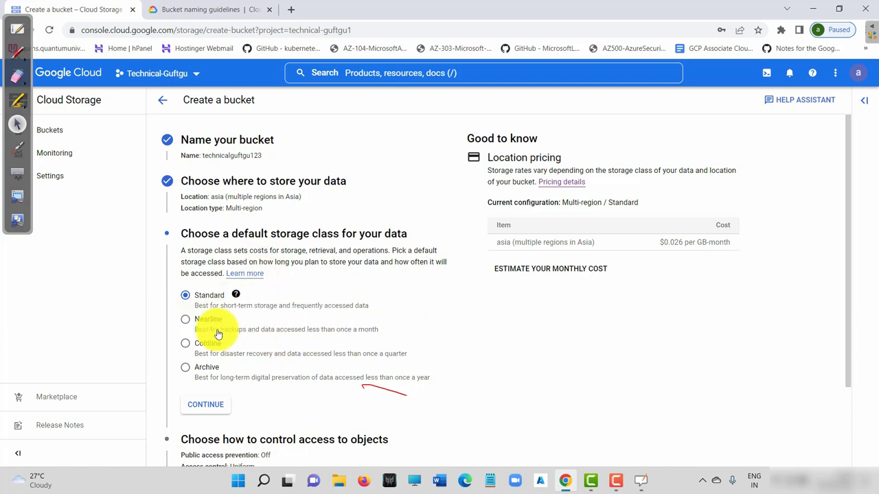
- Try Nearline as the default storage class, return to Standard and proceed to the access control settings
{"action": "left_click", "coordinate": [185, 322]}
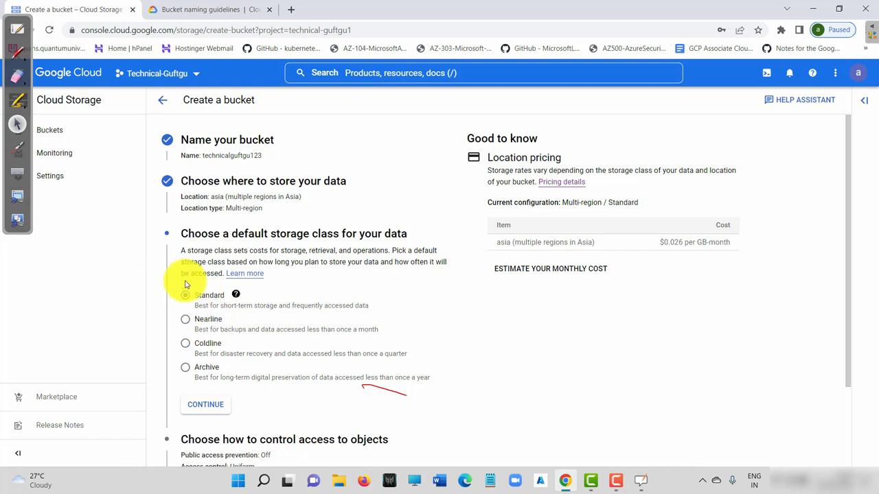
{"action": "left_click", "coordinate": [203, 325]}
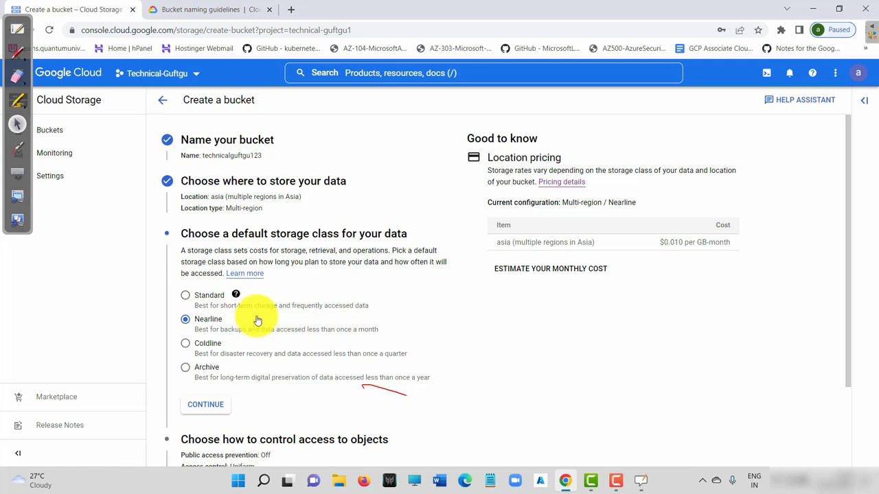
{"action": "scroll", "coordinate": [255, 298], "scroll_direction": "down", "scroll_amount": 3}
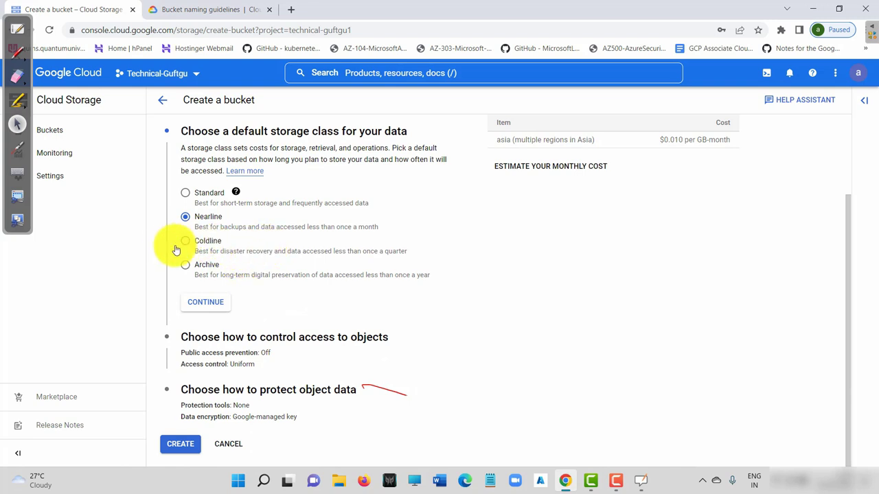
{"action": "left_click", "coordinate": [187, 192]}
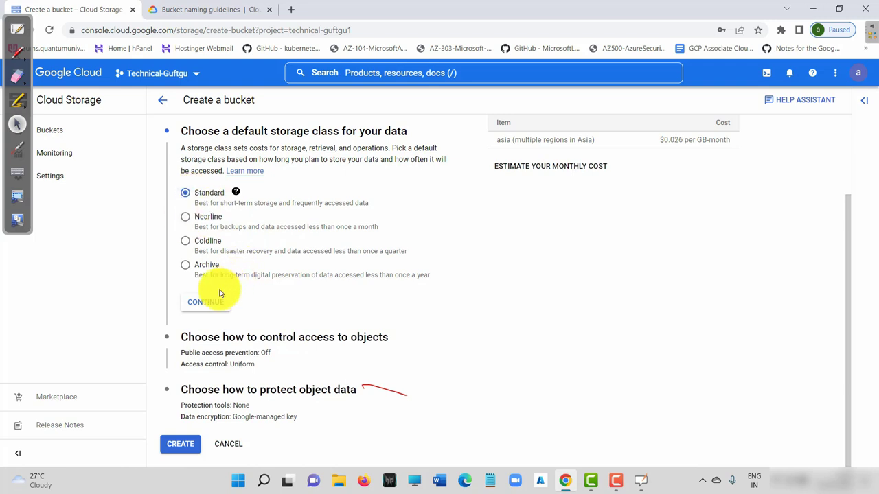
{"action": "left_click", "coordinate": [213, 303]}
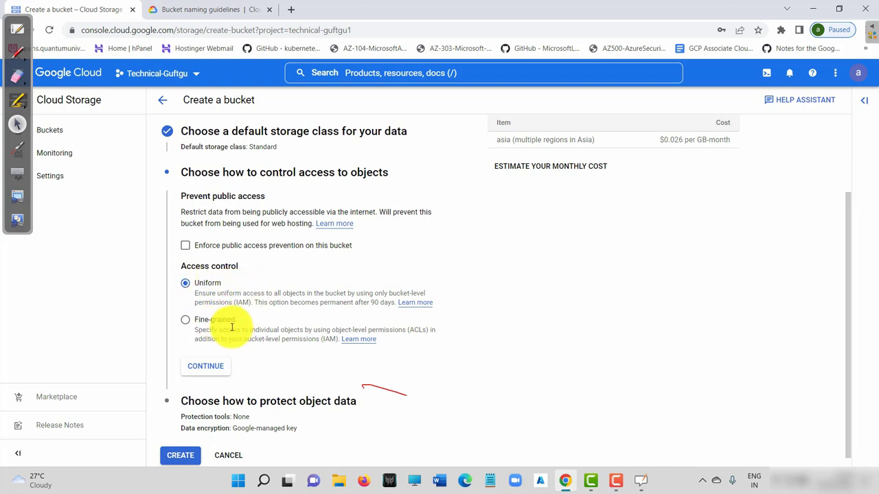
- Highlight the description of fine-grained access, keep Uniform access control and proceed to the data protection settings
{"action": "left_click_drag", "start_coordinate": [227, 329], "coordinate": [309, 321]}
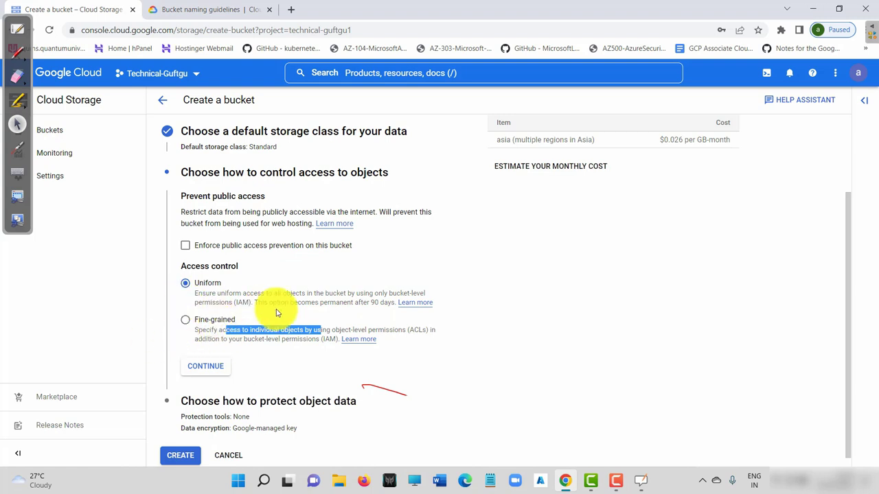
{"action": "left_click", "coordinate": [170, 307]}
{"action": "scroll", "coordinate": [195, 317], "scroll_direction": "down", "scroll_amount": 1}
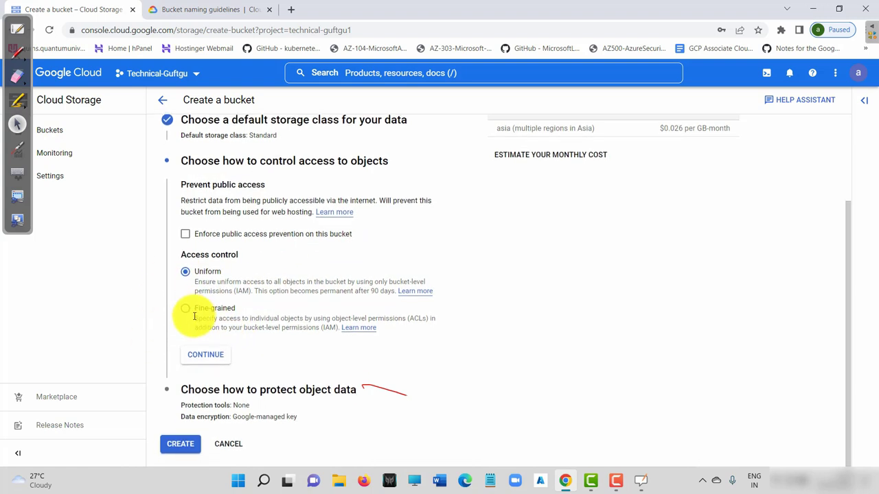
{"action": "left_click", "coordinate": [206, 355]}
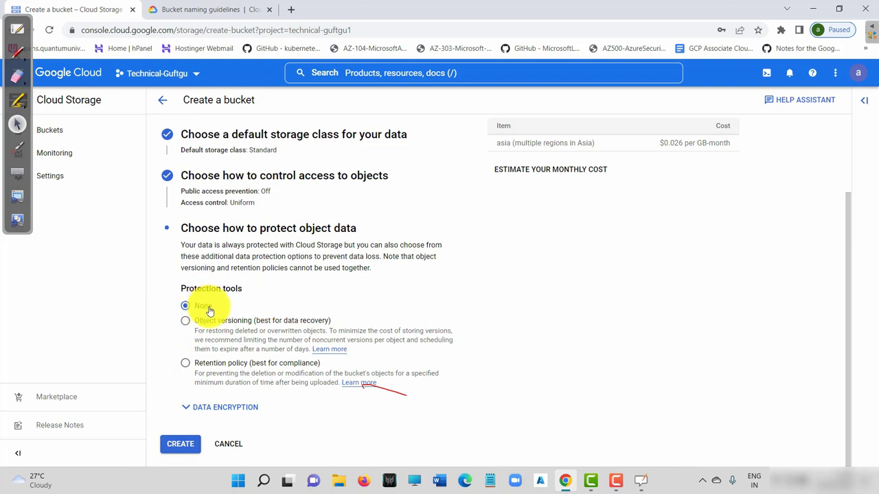
- Try object versioning with a maximum of 5 versions per object and noncurrent versions expiring after 15 days
{"action": "left_click", "coordinate": [184, 321]}
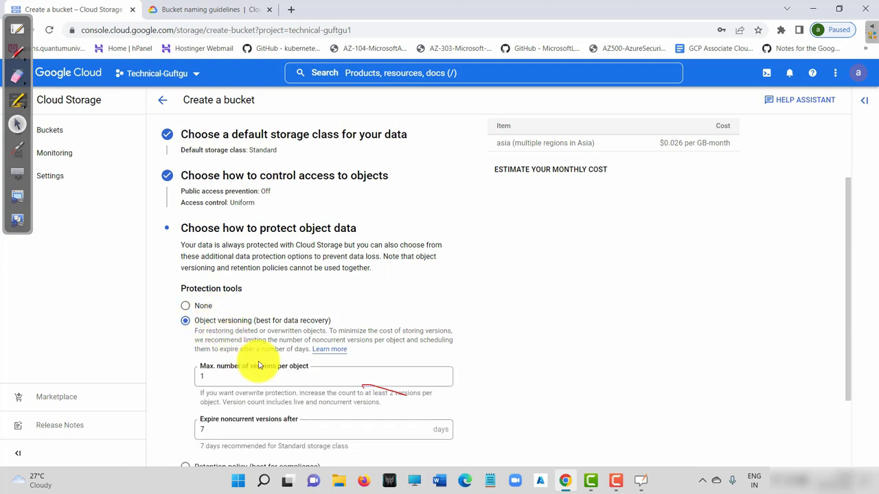
{"action": "scroll", "coordinate": [270, 333], "scroll_direction": "down", "scroll_amount": 3}
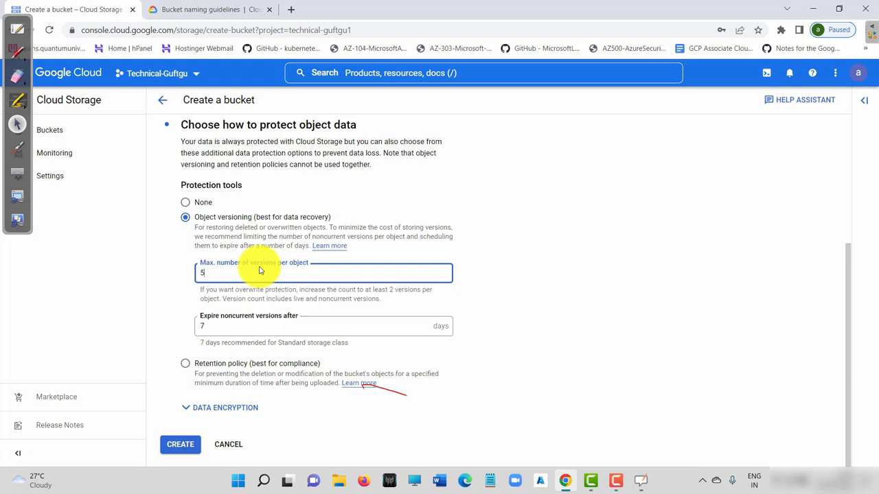
{"action": "left_click", "coordinate": [214, 324]}
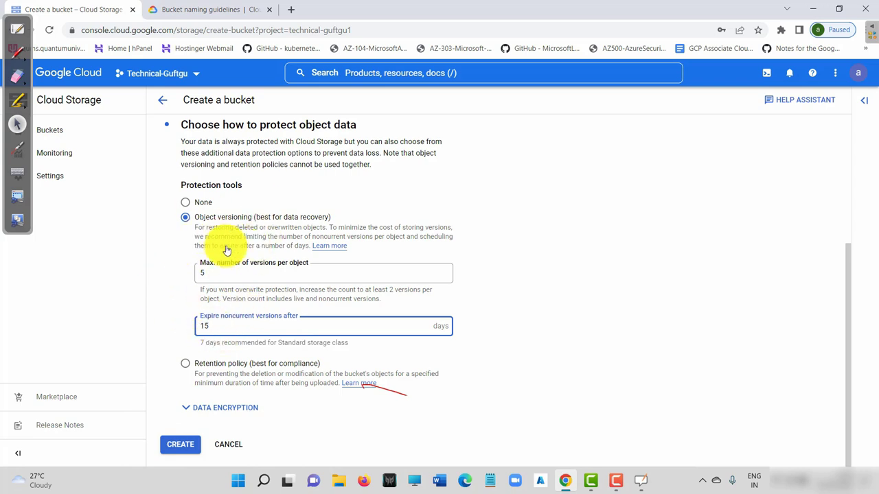
- Show the retention policy settings and reset the protection tools to None
{"action": "left_click", "coordinate": [186, 368]}
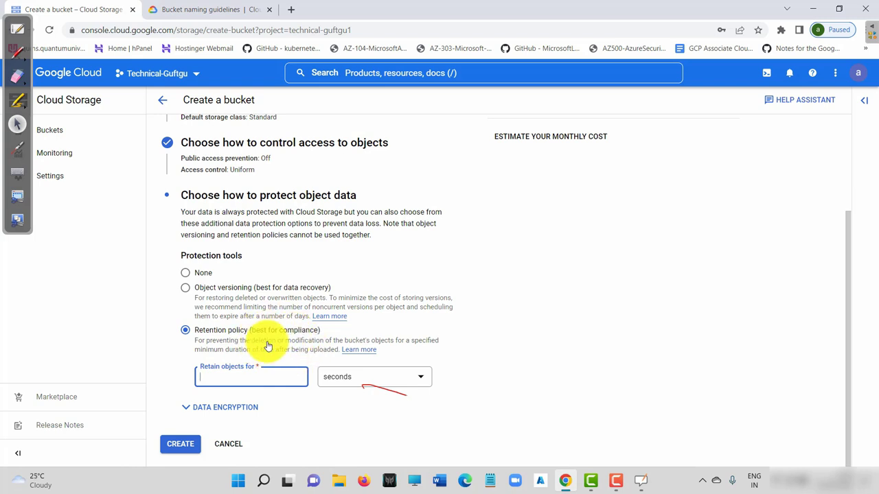
{"action": "left_click", "coordinate": [185, 272]}
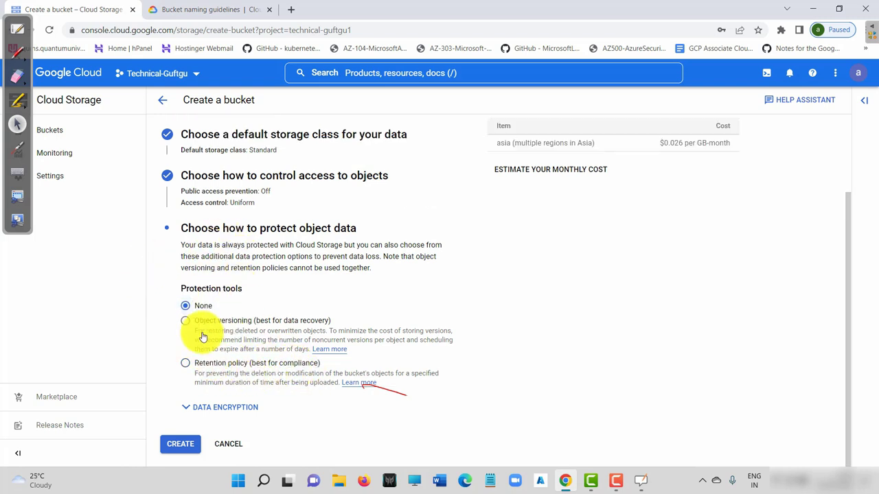
- Expand the data encryption options, check the customer-managed key choices and reselect the Google-managed encryption key
{"action": "left_click", "coordinate": [195, 407]}
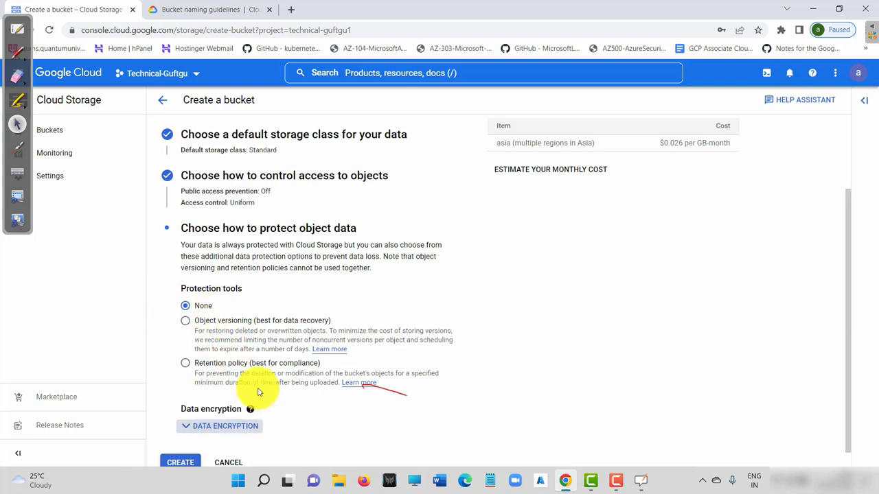
{"action": "scroll", "coordinate": [275, 388], "scroll_direction": "down", "scroll_amount": 1}
{"action": "scroll", "coordinate": [275, 385], "scroll_direction": "down", "scroll_amount": 1}
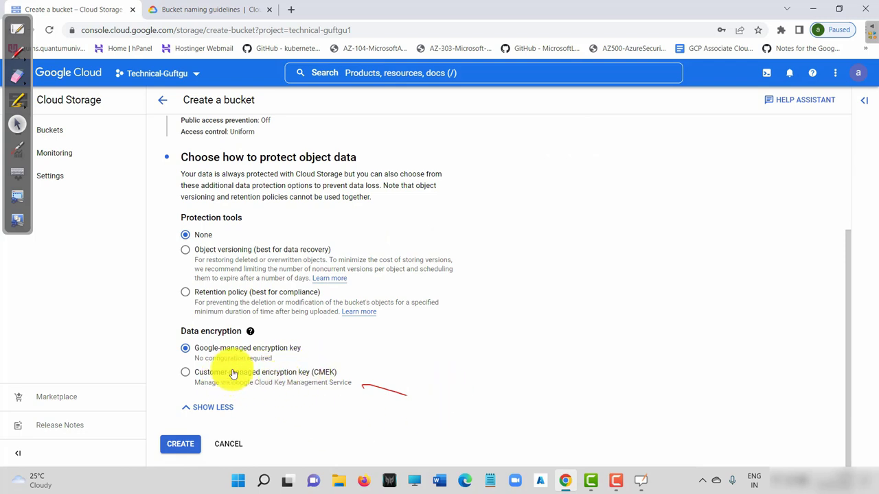
{"action": "left_click", "coordinate": [186, 374]}
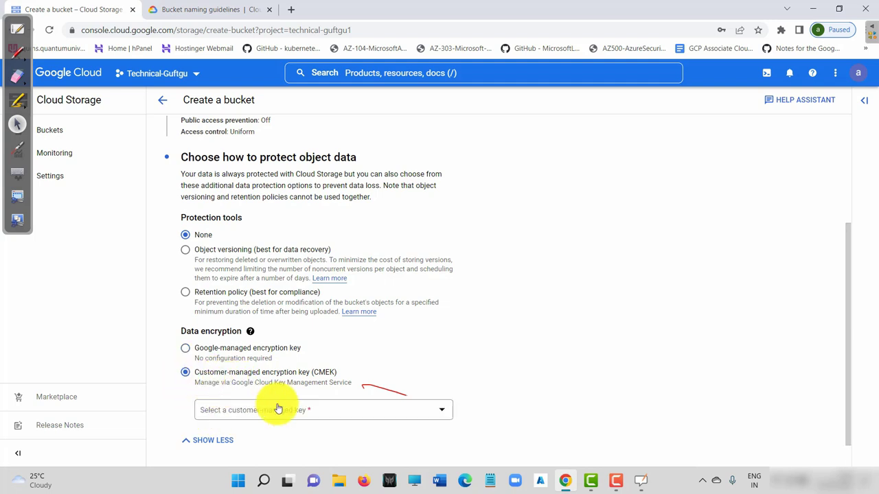
{"action": "left_click", "coordinate": [282, 411]}
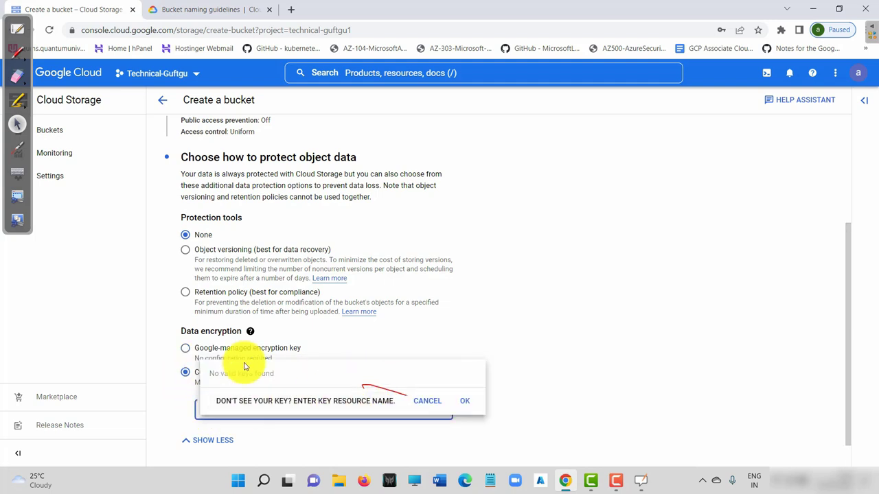
{"action": "left_click", "coordinate": [404, 311]}
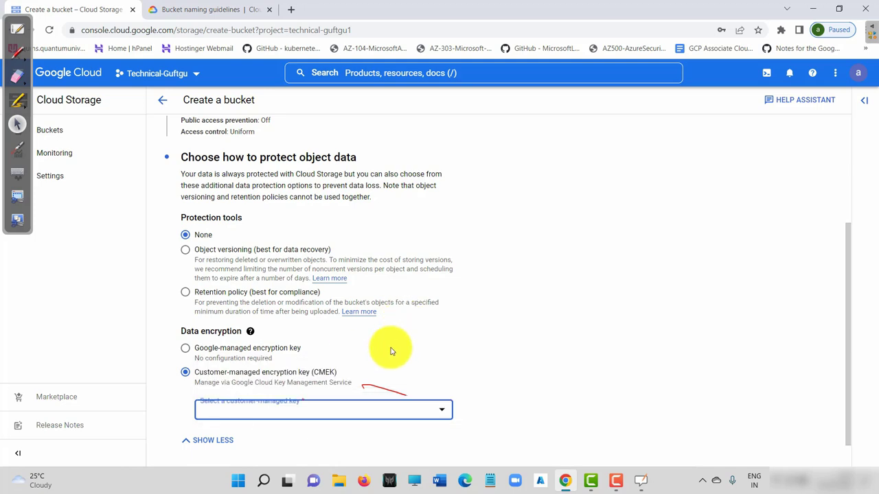
{"action": "left_click", "coordinate": [186, 348]}
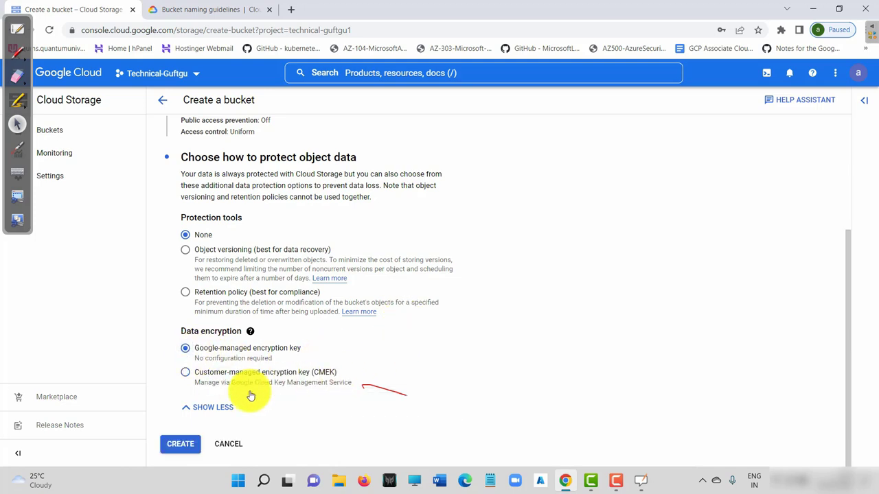
- Review the complete bucket configuration and highlight the monthly storage cost of the asia multi-region
{"action": "scroll", "coordinate": [411, 261], "scroll_direction": "up", "scroll_amount": 5}
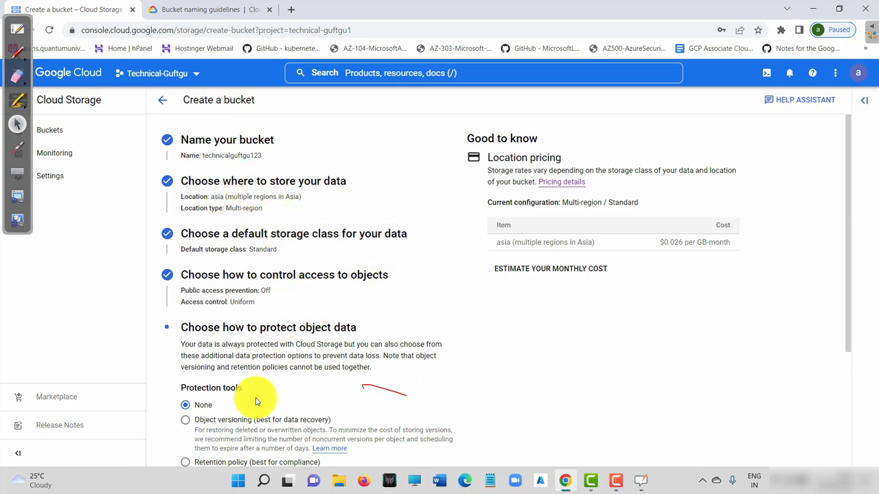
{"action": "scroll", "coordinate": [235, 406], "scroll_direction": "down", "scroll_amount": 5}
{"action": "scroll", "coordinate": [444, 281], "scroll_direction": "up", "scroll_amount": 5}
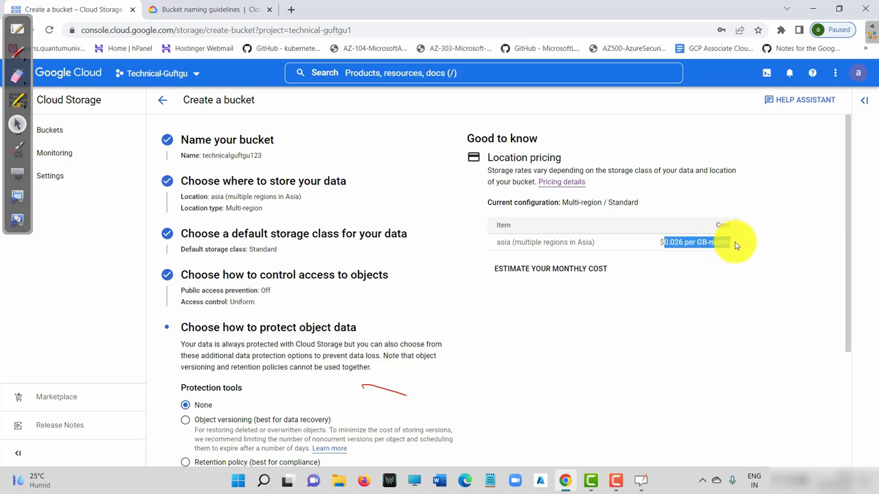
{"action": "scroll", "coordinate": [363, 343], "scroll_direction": "down", "scroll_amount": 3}
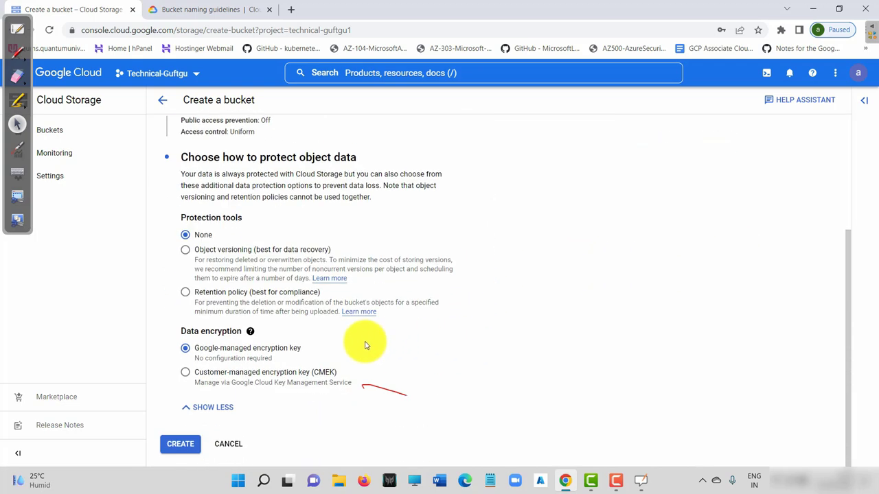
- Create the bucket, highlight its name technicalguftgu123 on the details page and return to the list of buckets
{"action": "left_click", "coordinate": [180, 444]}
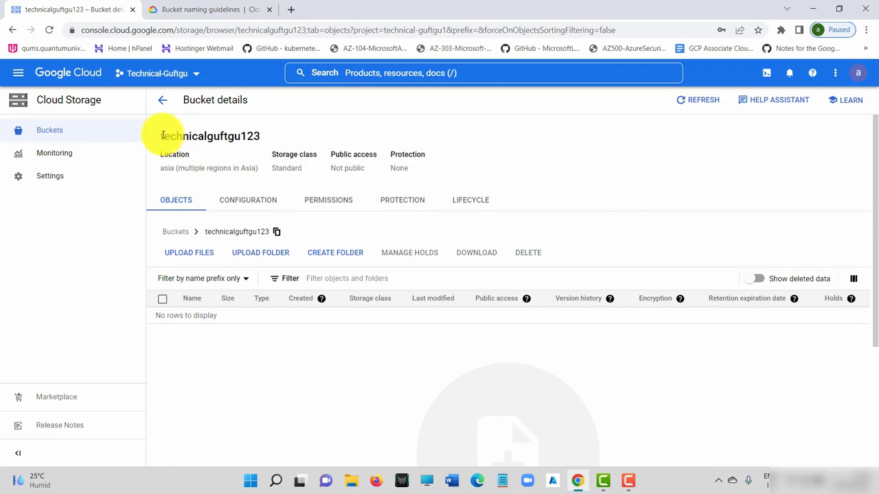
{"action": "left_click_drag", "start_coordinate": [163, 136], "coordinate": [266, 138]}
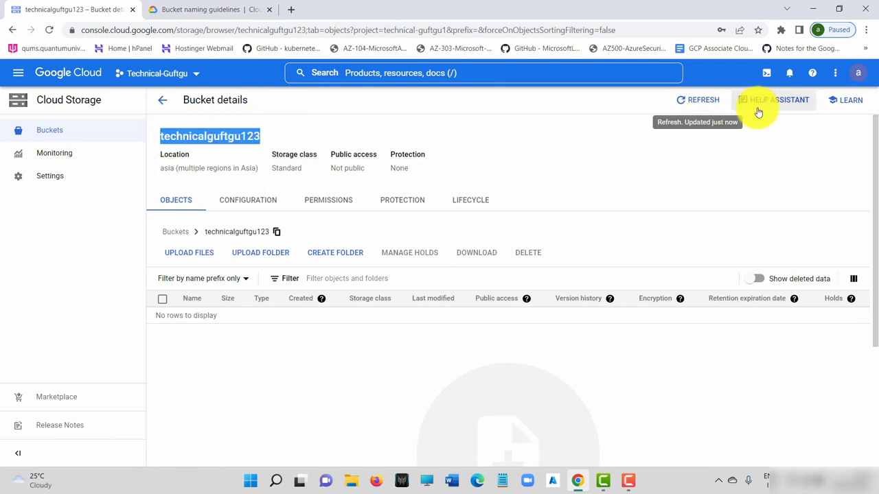
{"action": "left_click", "coordinate": [158, 101]}
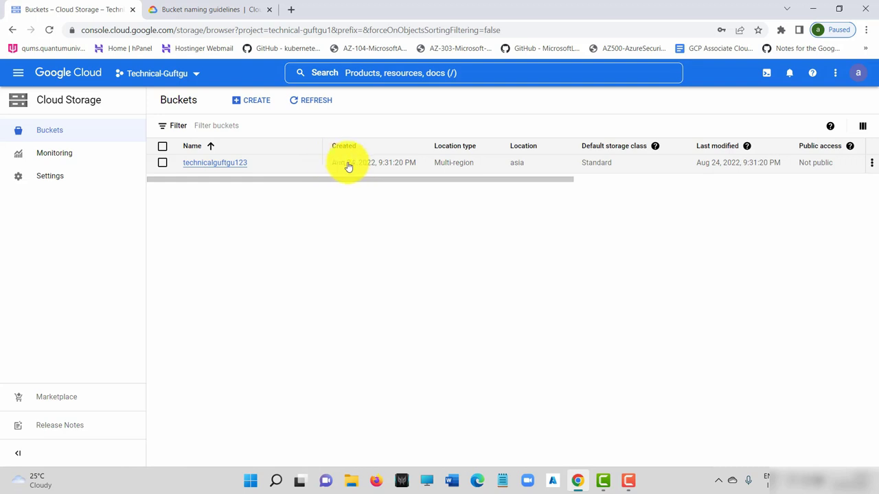
- Review the new bucket's location type, default storage class, public access, access control, protection and encryption in the bucket list, highlighting key values
{"action": "left_click_drag", "start_coordinate": [348, 166], "coordinate": [410, 169]}
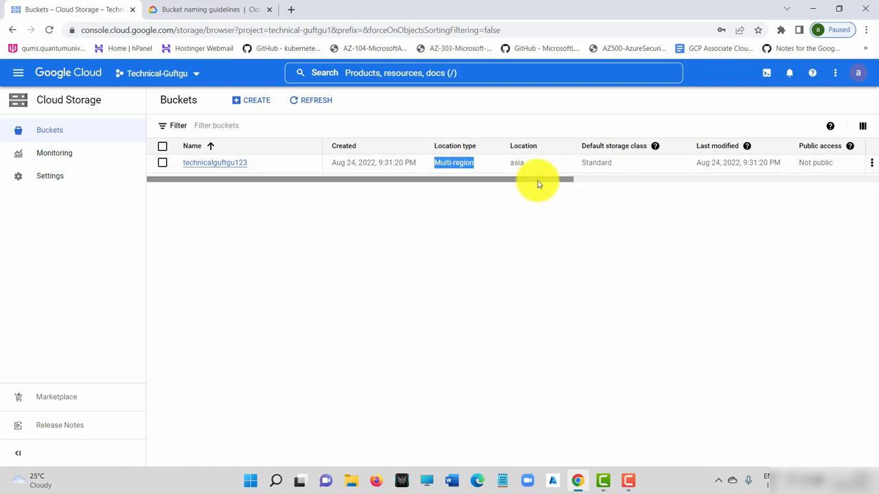
{"action": "left_click_drag", "start_coordinate": [538, 184], "coordinate": [599, 180]}
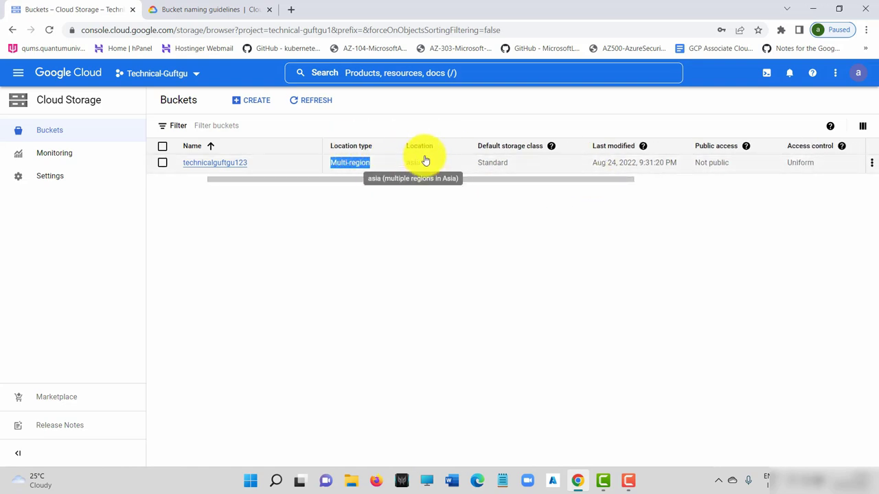
{"action": "left_click", "coordinate": [495, 166]}
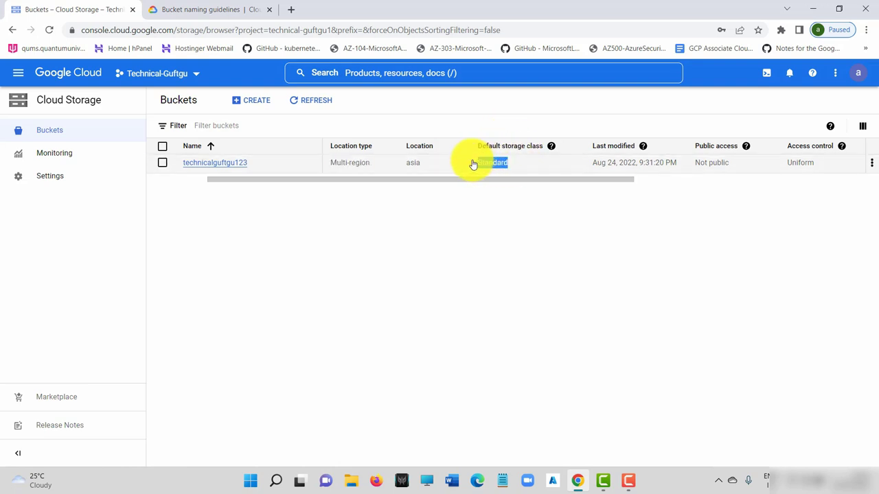
{"action": "left_click_drag", "start_coordinate": [584, 181], "coordinate": [657, 180]}
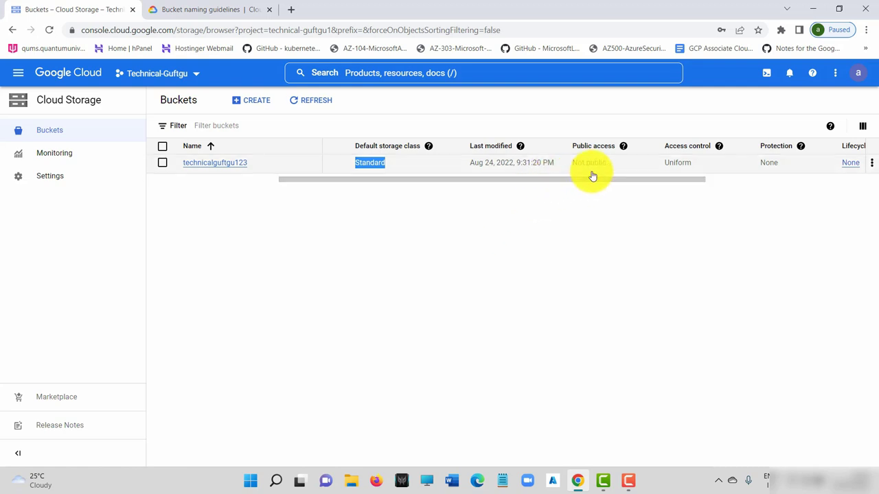
{"action": "scroll", "coordinate": [530, 157], "scroll_direction": "right", "scroll_amount": 1}
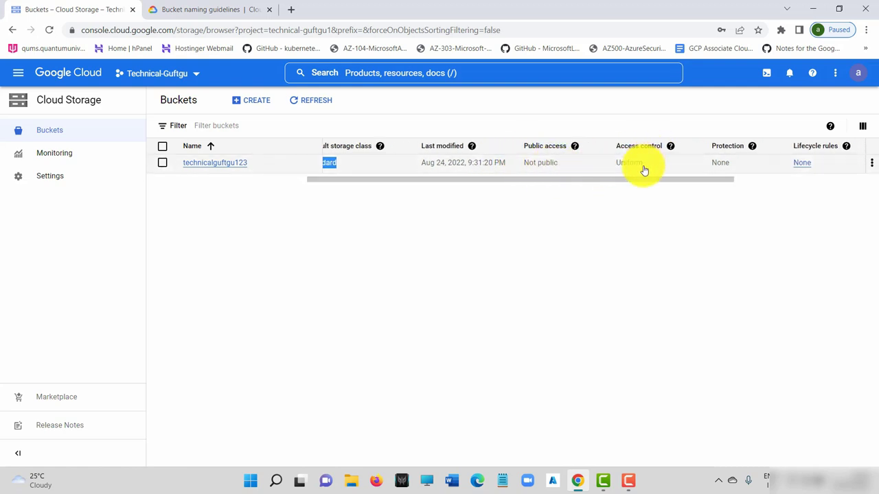
{"action": "scroll", "coordinate": [725, 181], "scroll_direction": "right", "scroll_amount": 5}
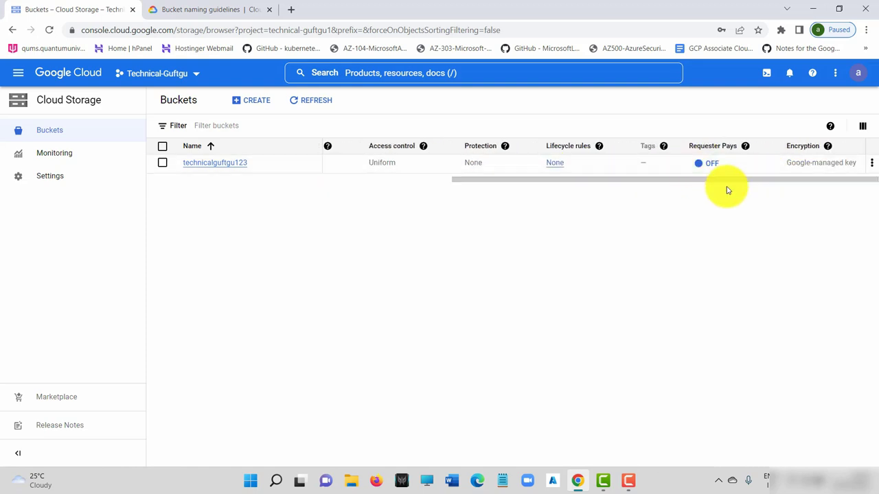
- Add the Labels and Replication columns to the bucket list and check their entries for technicalguftgu123
{"action": "left_click", "coordinate": [863, 131]}
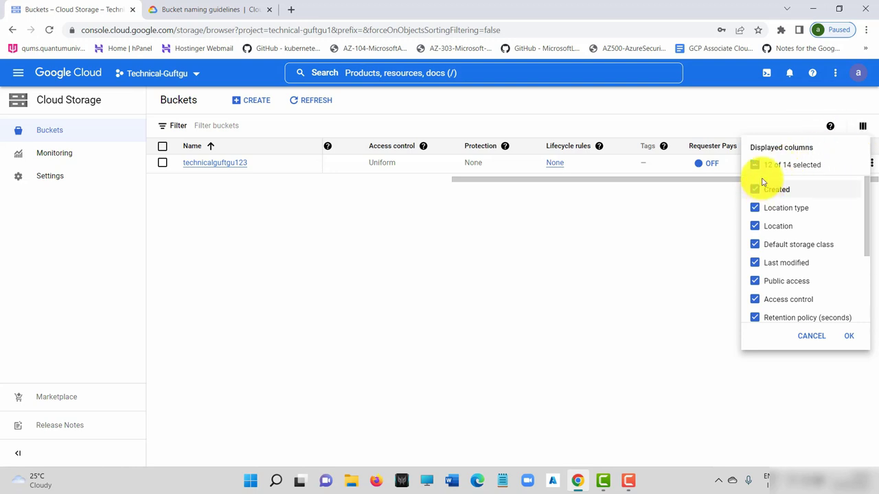
{"action": "left_click_drag", "start_coordinate": [865, 215], "coordinate": [865, 290]}
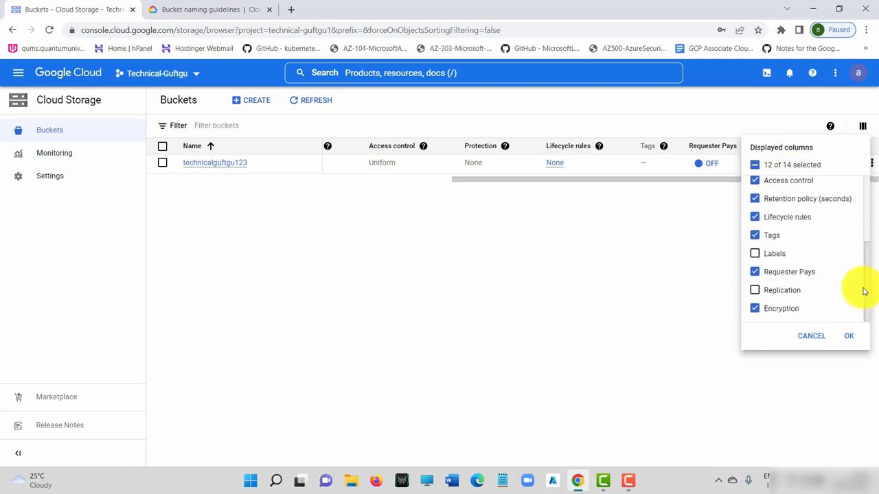
{"action": "left_click", "coordinate": [755, 290]}
{"action": "left_click", "coordinate": [755, 254]}
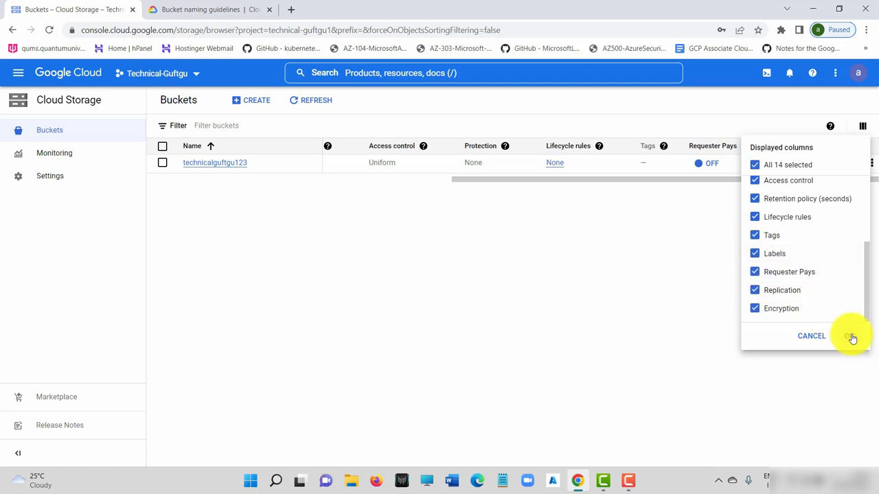
{"action": "left_click", "coordinate": [849, 336]}
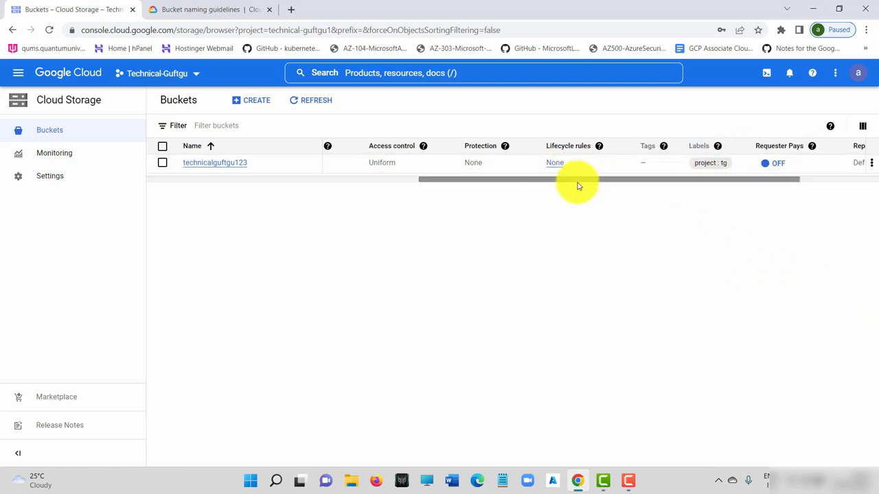
{"action": "left_click_drag", "start_coordinate": [577, 181], "coordinate": [740, 196]}
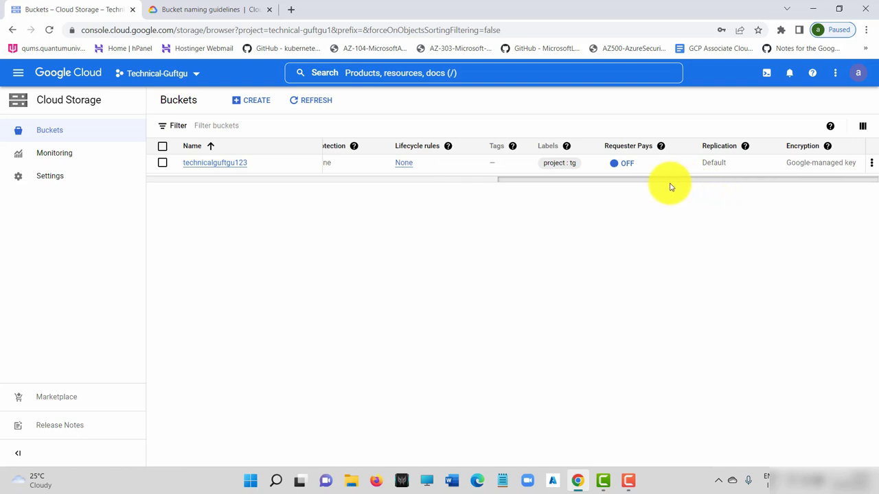
{"action": "left_click_drag", "start_coordinate": [668, 184], "coordinate": [688, 175]}
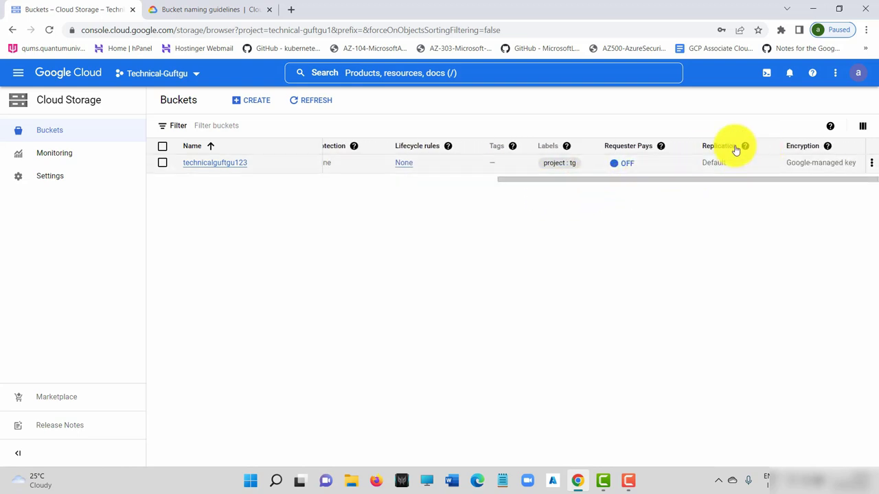
{"action": "mouse_move", "coordinate": [747, 148]}
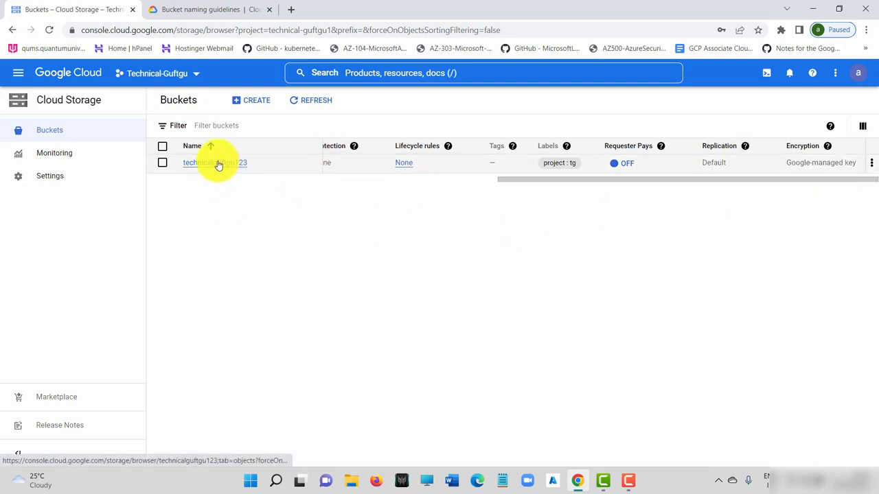
- Open the bucket technicalguftgu123 and upload the portrait JPG file from the Desktop folder
{"action": "left_click", "coordinate": [215, 164]}
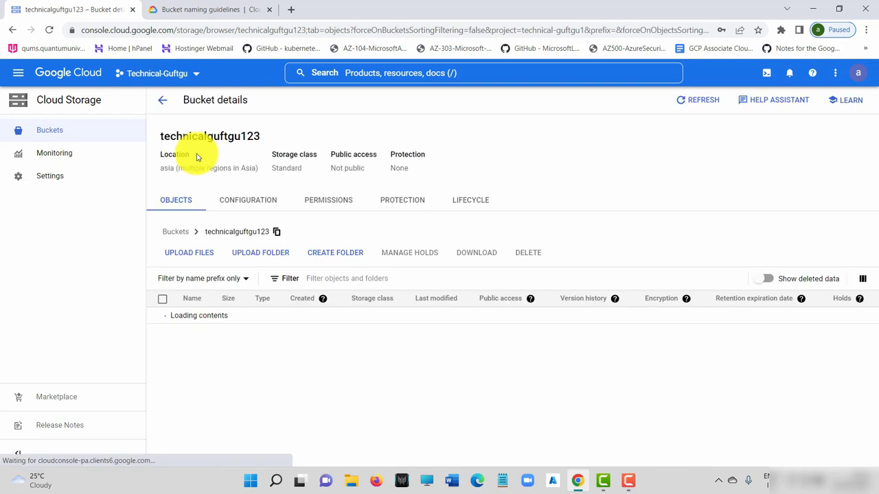
{"action": "left_click", "coordinate": [191, 254]}
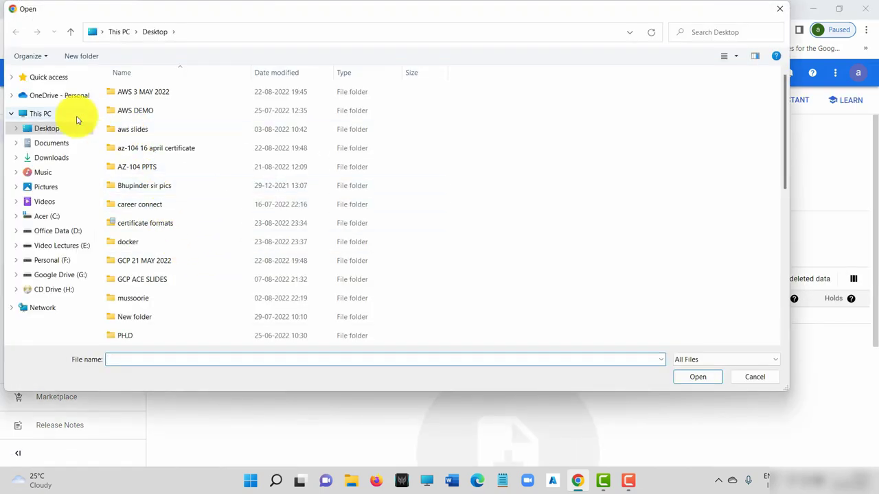
{"action": "scroll", "coordinate": [206, 261], "scroll_direction": "down", "scroll_amount": 10}
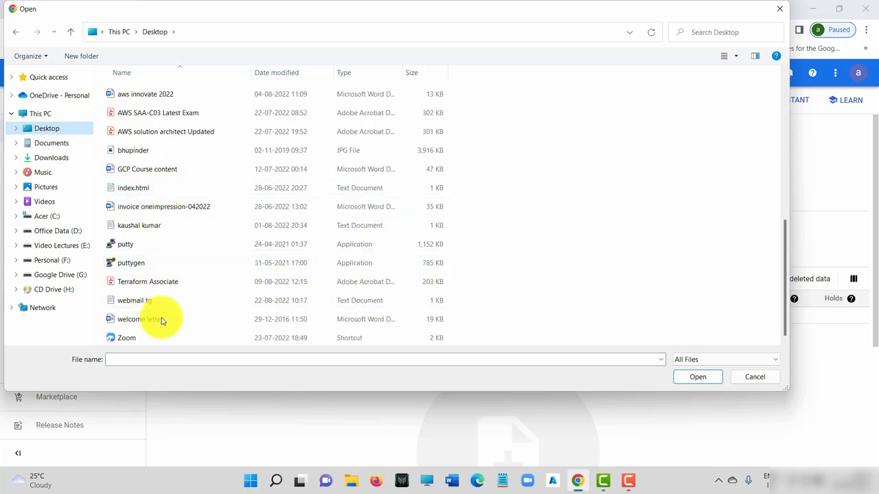
{"action": "scroll", "coordinate": [166, 206], "scroll_direction": "up", "scroll_amount": 1}
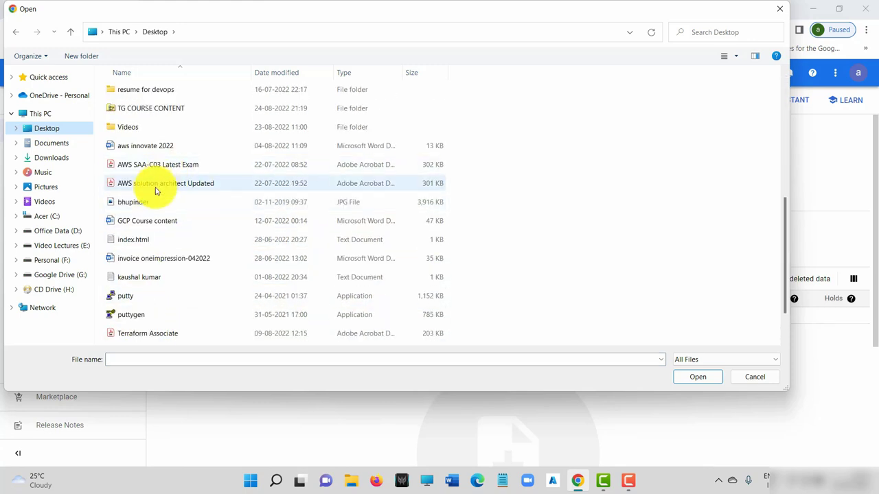
{"action": "left_click", "coordinate": [141, 201]}
{"action": "left_click", "coordinate": [697, 375]}
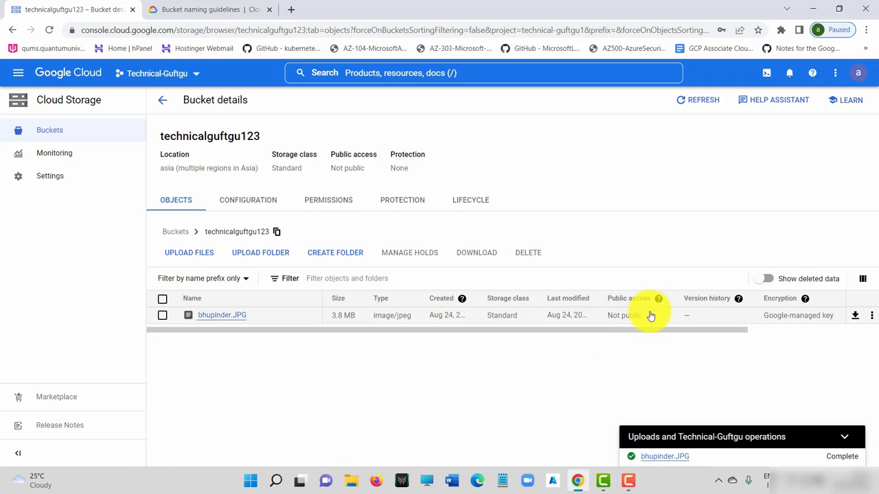
- Open the uploaded photo's object details, copy its authenticated URL and load that address in a new browser tab
{"action": "left_click", "coordinate": [236, 316]}
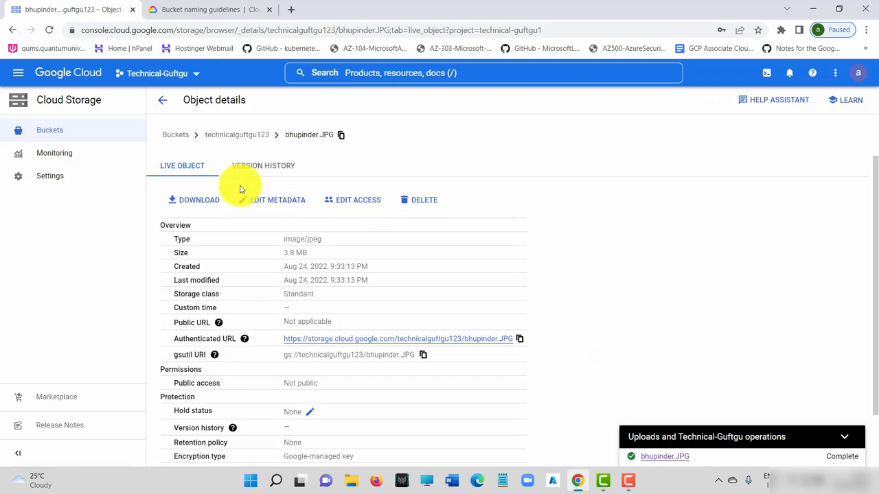
{"action": "mouse_move", "coordinate": [230, 335]}
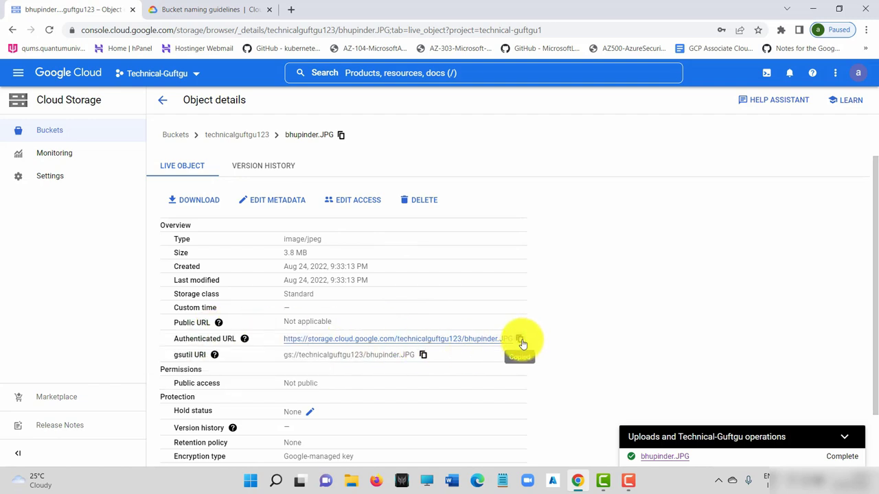
{"action": "left_click", "coordinate": [291, 9]}
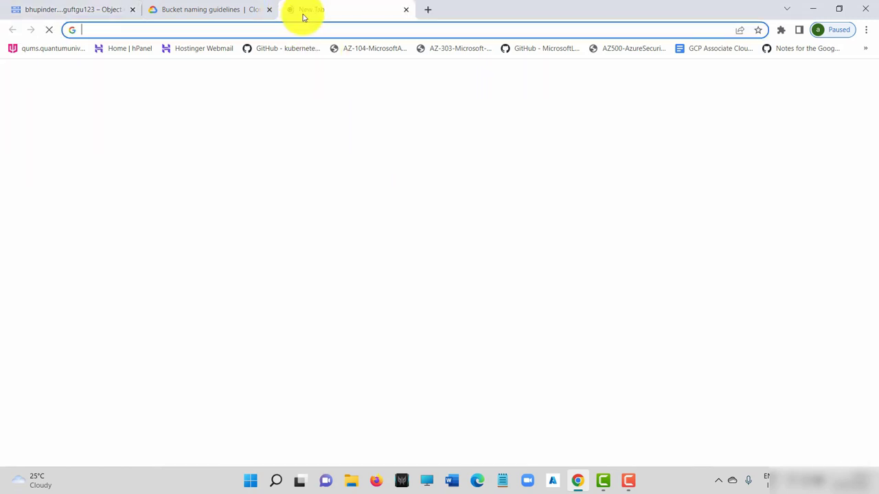
{"action": "type", "text": "https://storage.cloud.google.com/technicalguftgu123/bhupinder.JPG"}
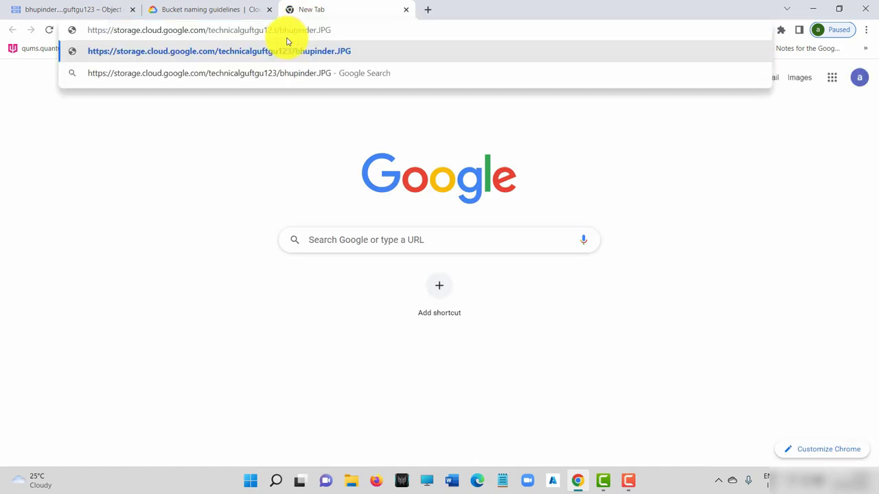
{"action": "key", "text": "Return"}
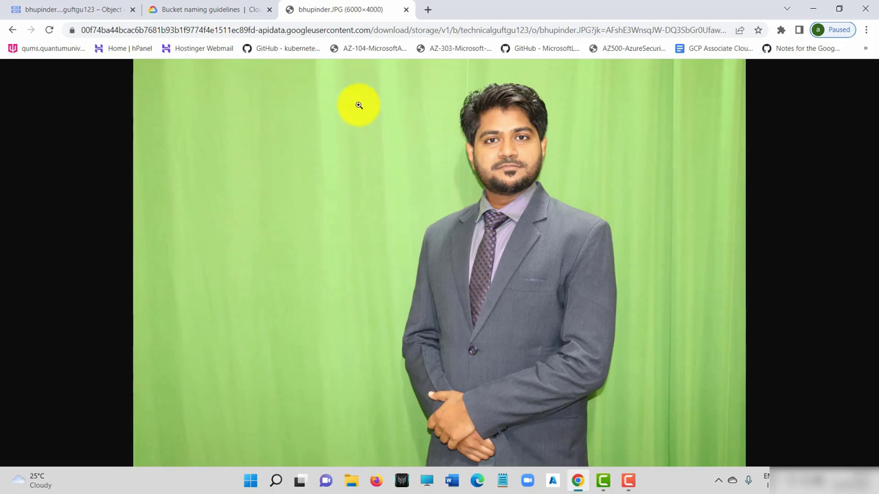
- Return to the photo's object details, highlight its public access status and preview the image on the page
{"action": "left_click", "coordinate": [31, 10]}
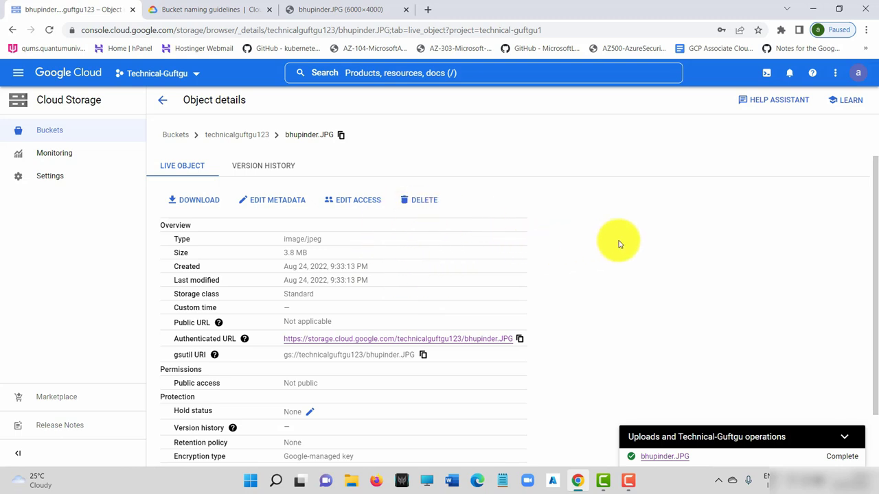
{"action": "scroll", "coordinate": [594, 248], "scroll_direction": "down", "scroll_amount": 1}
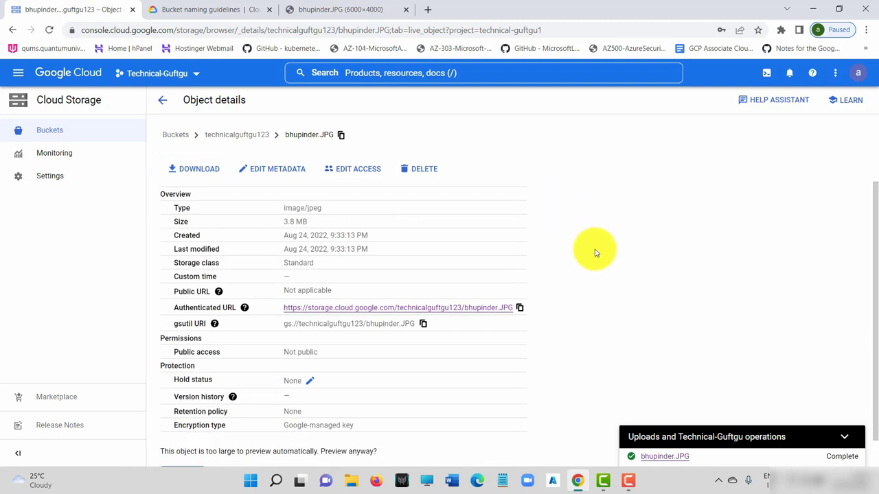
{"action": "left_click", "coordinate": [517, 275]}
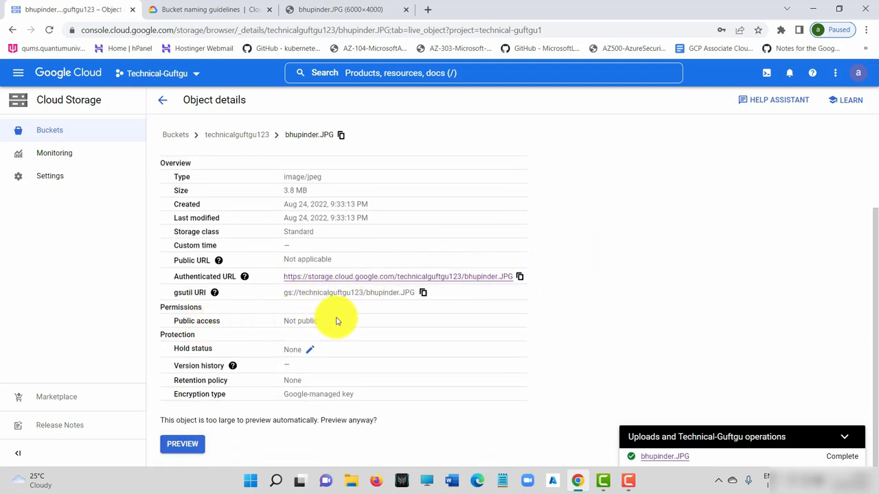
{"action": "left_click_drag", "start_coordinate": [336, 320], "coordinate": [265, 323]}
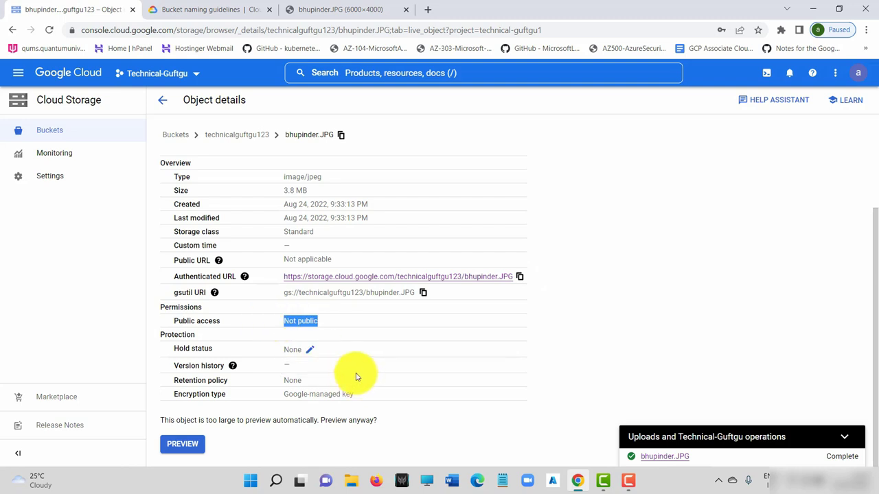
{"action": "left_click", "coordinate": [184, 443]}
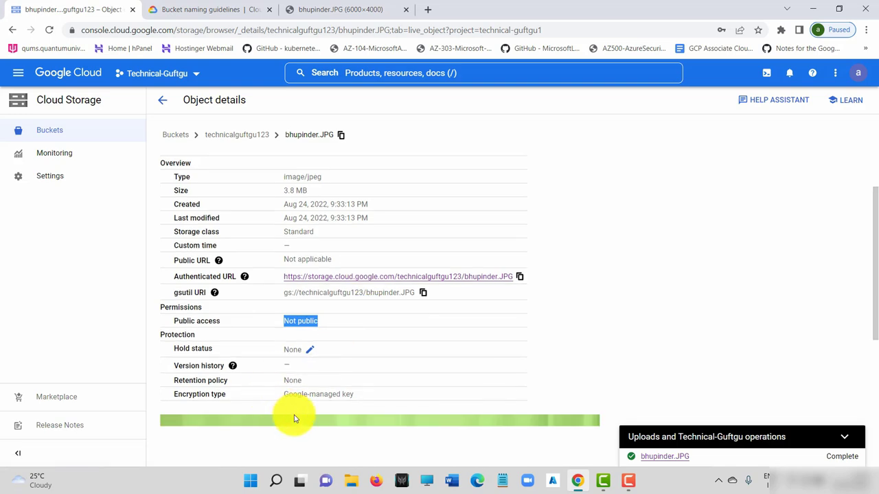
{"action": "scroll", "coordinate": [411, 281], "scroll_direction": "down", "scroll_amount": 4}
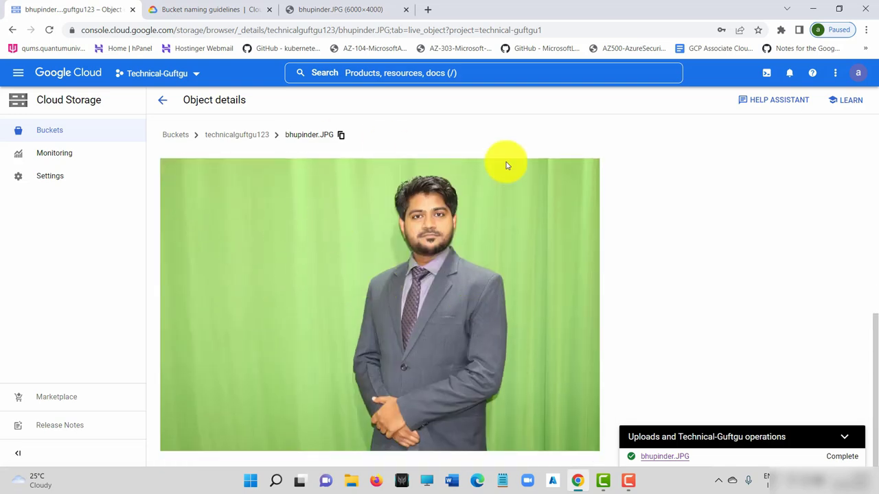
{"action": "left_click", "coordinate": [418, 277]}
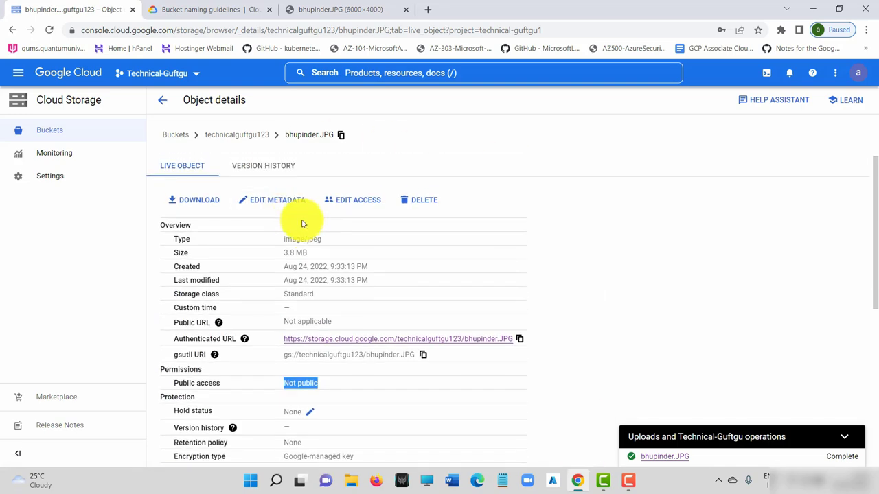
- Use the object's Download option, return to its details and check the explanation of the authenticated URL
{"action": "left_click", "coordinate": [198, 203]}
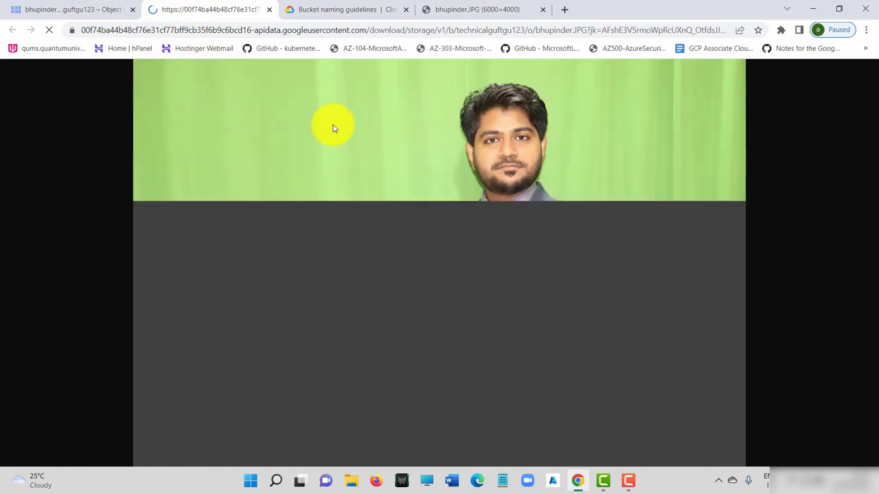
{"action": "left_click", "coordinate": [92, 4]}
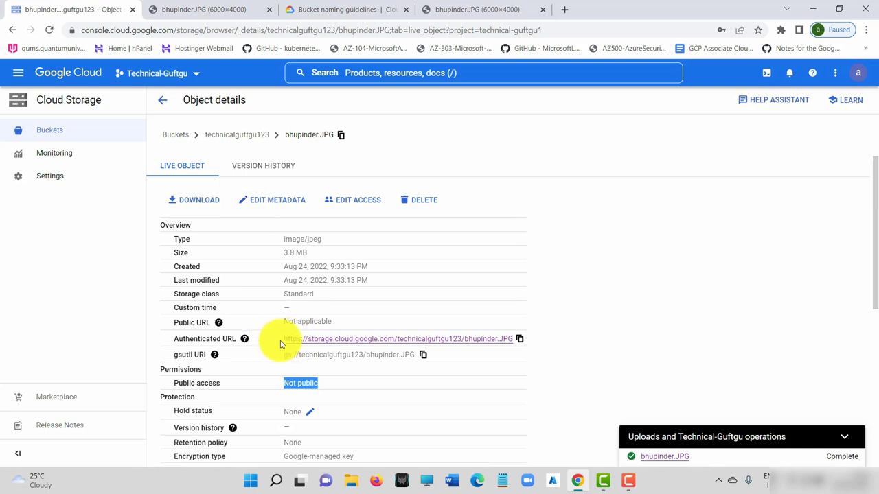
{"action": "mouse_move", "coordinate": [245, 339]}
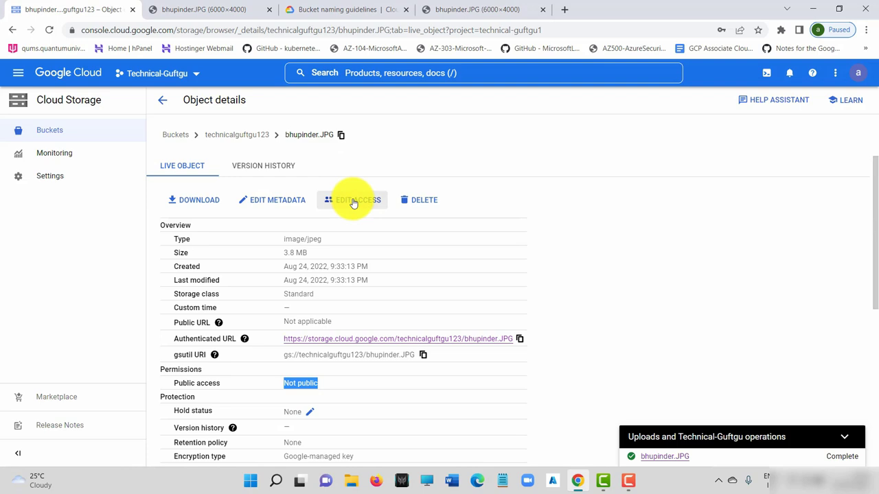
- Review the photo's editable metadata fields and its access settings, cancelling both dialogs without making changes
{"action": "left_click", "coordinate": [276, 203]}
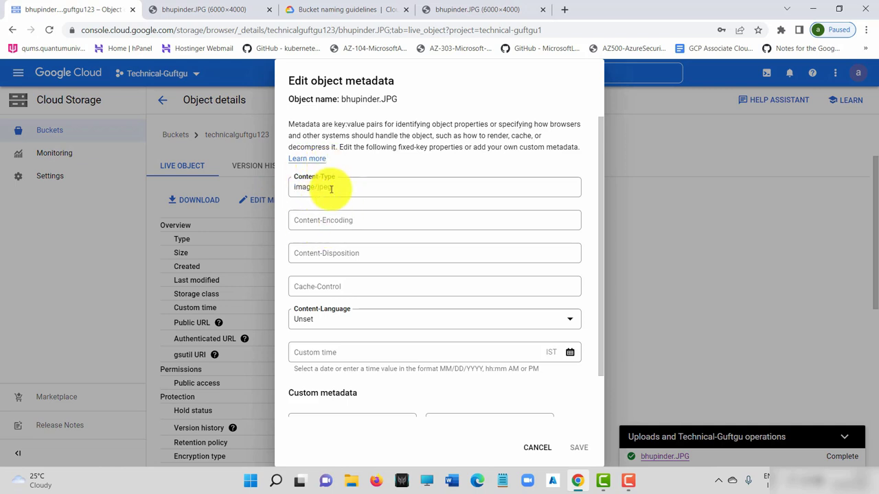
{"action": "scroll", "coordinate": [349, 281], "scroll_direction": "down", "scroll_amount": 2}
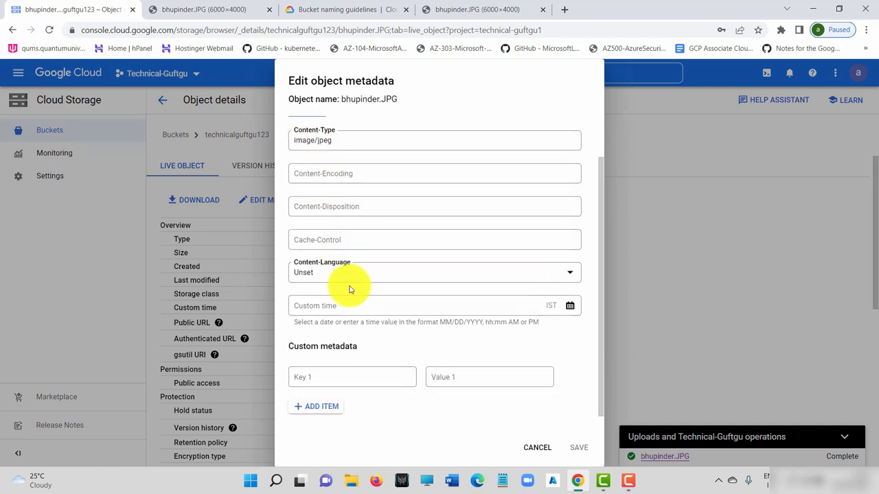
{"action": "scroll", "coordinate": [391, 195], "scroll_direction": "up", "scroll_amount": 2}
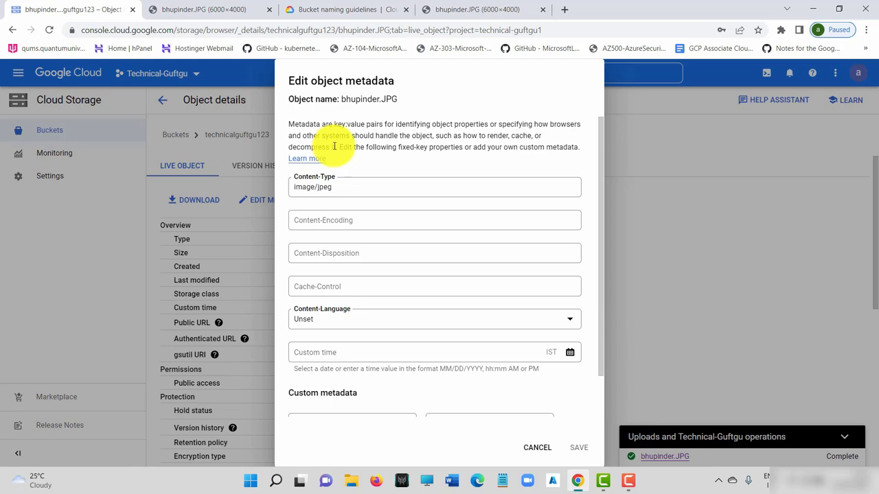
{"action": "scroll", "coordinate": [365, 222], "scroll_direction": "down", "scroll_amount": 2}
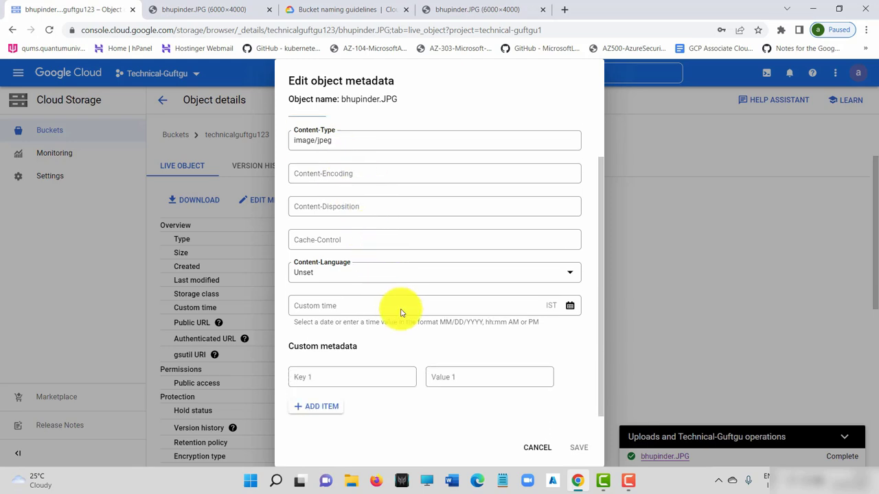
{"action": "left_click", "coordinate": [540, 450]}
{"action": "left_click", "coordinate": [370, 201]}
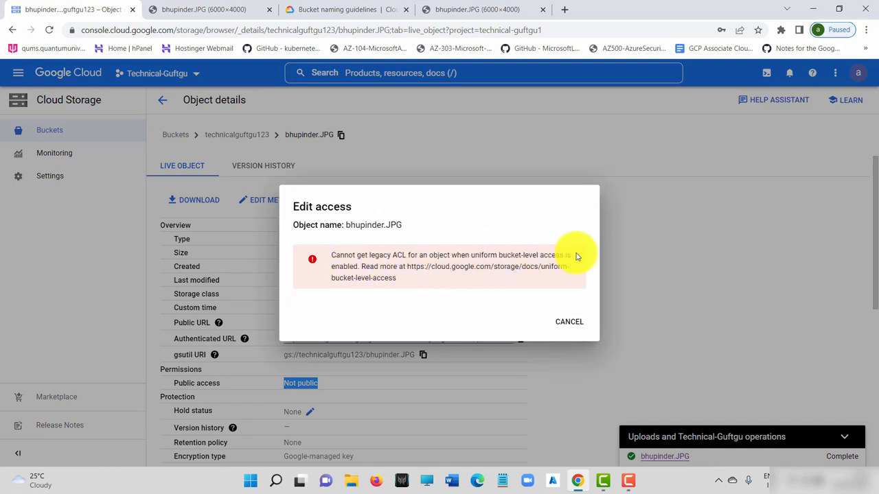
{"action": "left_click", "coordinate": [570, 322]}
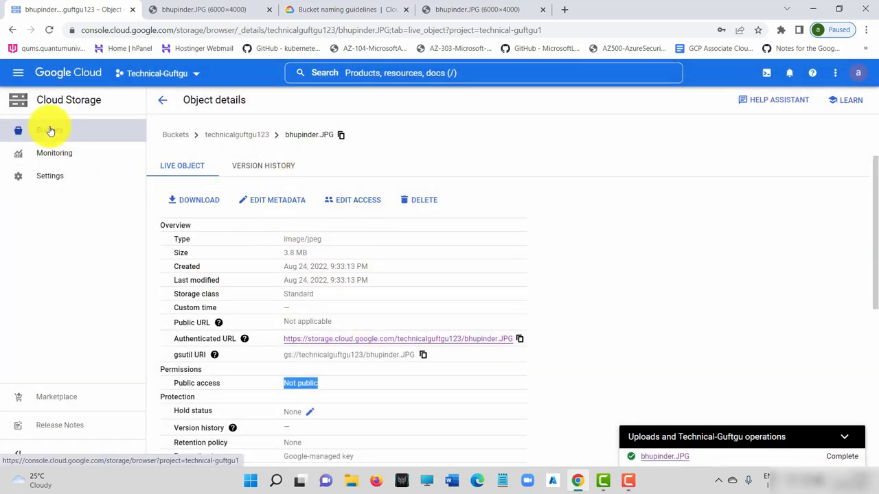
- Return to the bucket technicalguftgu123 and examine its permissions, highlighting the access control and public access statuses and reviewing the principals
{"action": "left_click", "coordinate": [165, 99]}
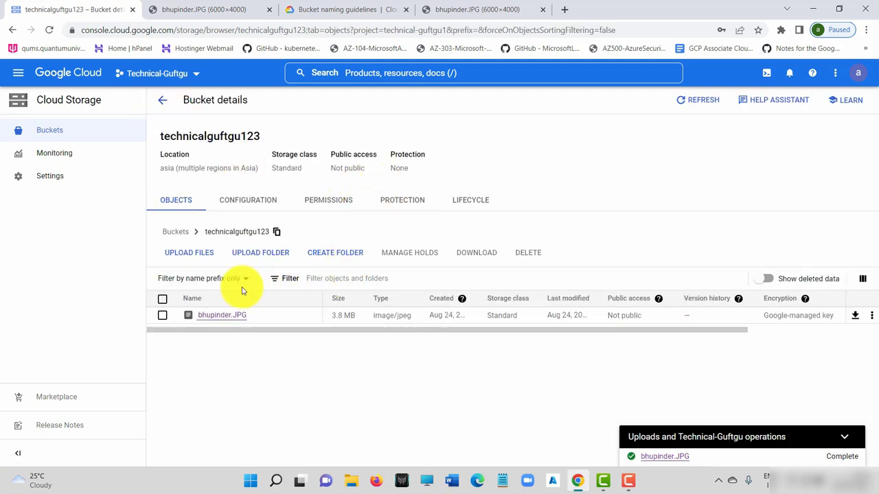
{"action": "left_click", "coordinate": [327, 202]}
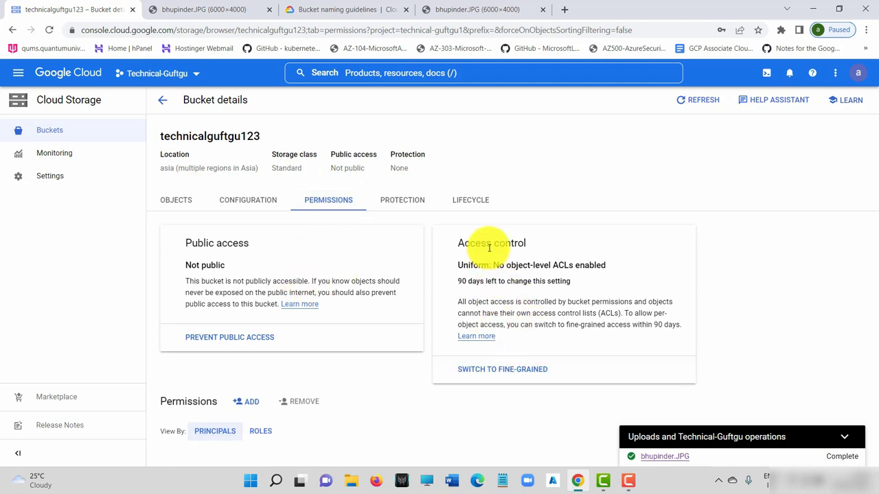
{"action": "left_click_drag", "start_coordinate": [499, 262], "coordinate": [613, 266]}
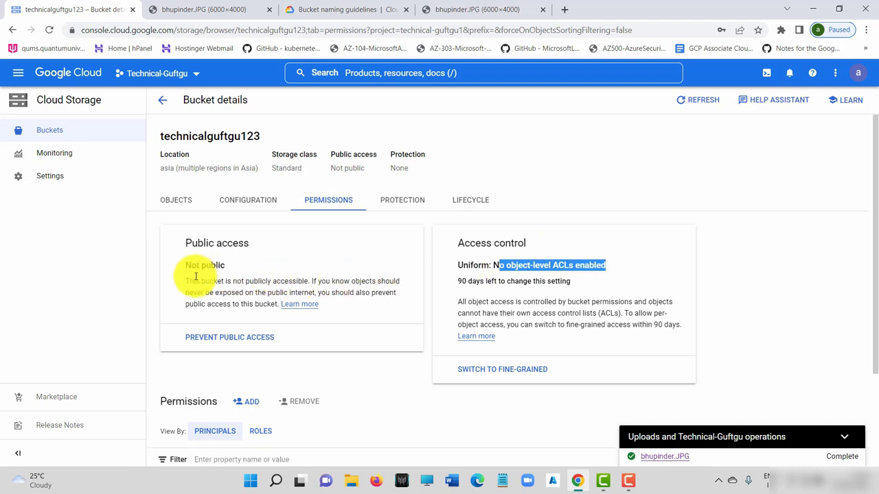
{"action": "left_click_drag", "start_coordinate": [184, 269], "coordinate": [231, 266]}
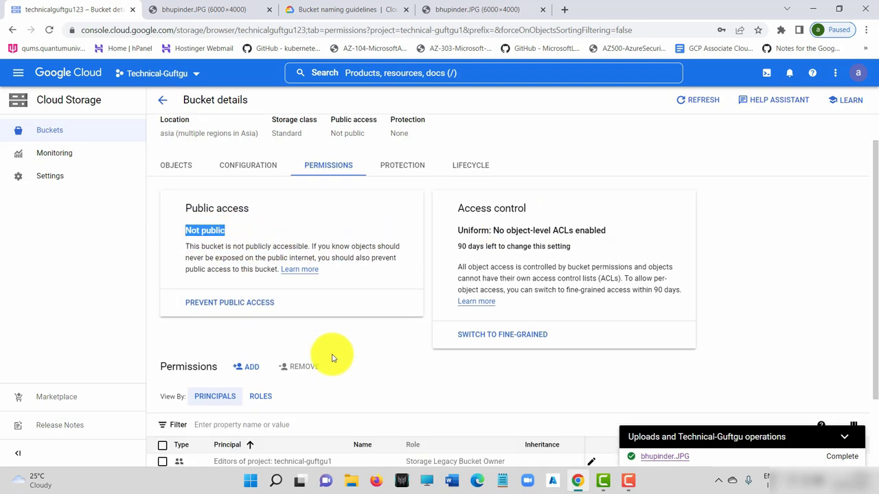
{"action": "scroll", "coordinate": [330, 350], "scroll_direction": "down", "scroll_amount": 2}
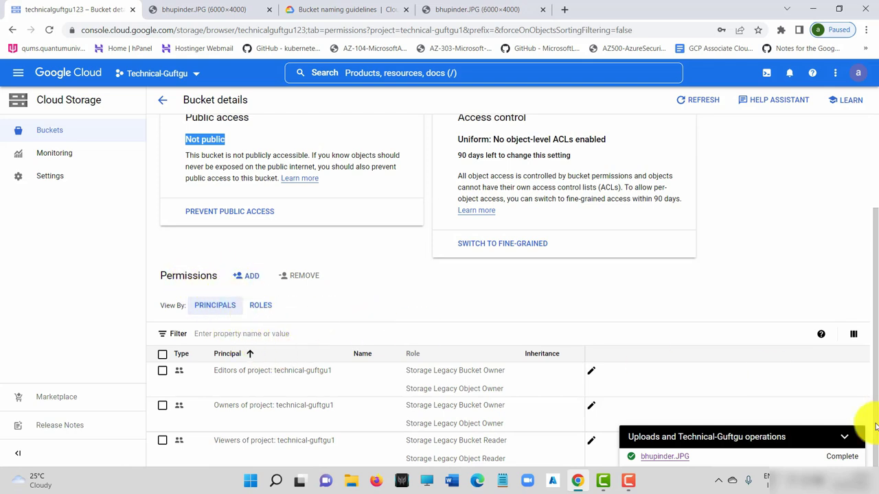
{"action": "left_click", "coordinate": [847, 442]}
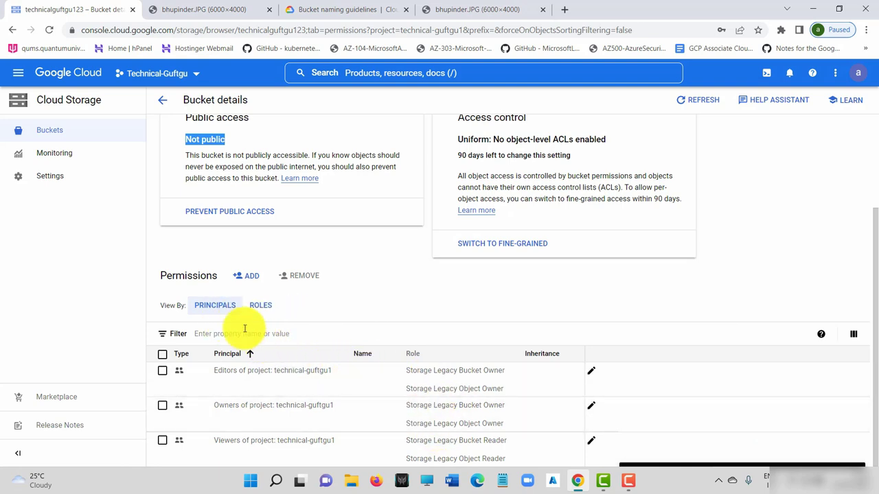
- Start granting access to the bucket technicalguftgu123 and enter allUsers as the new principal
{"action": "left_click", "coordinate": [250, 275]}
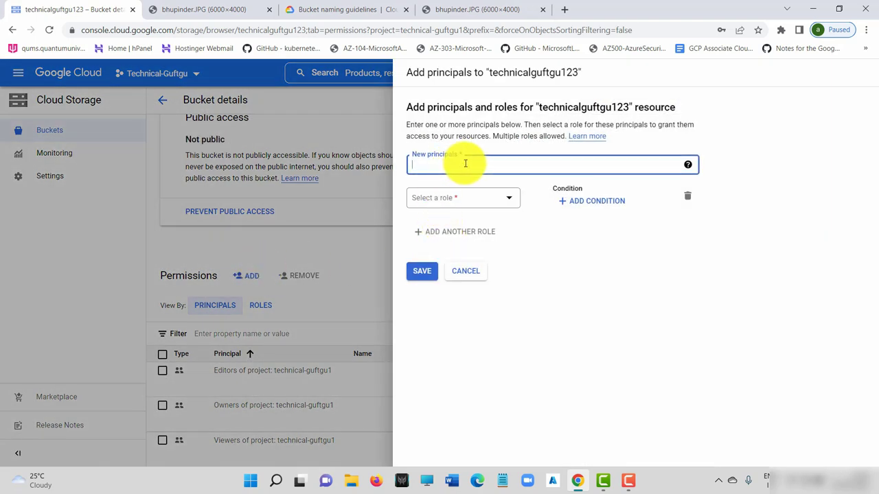
{"action": "type", "text": "A"}
{"action": "key", "text": "Caps_Lock"}
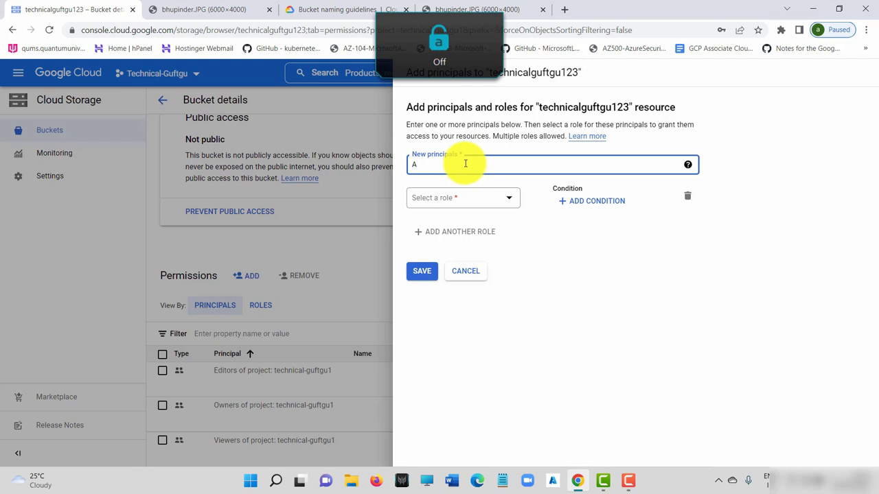
{"action": "type", "text": "ll"}
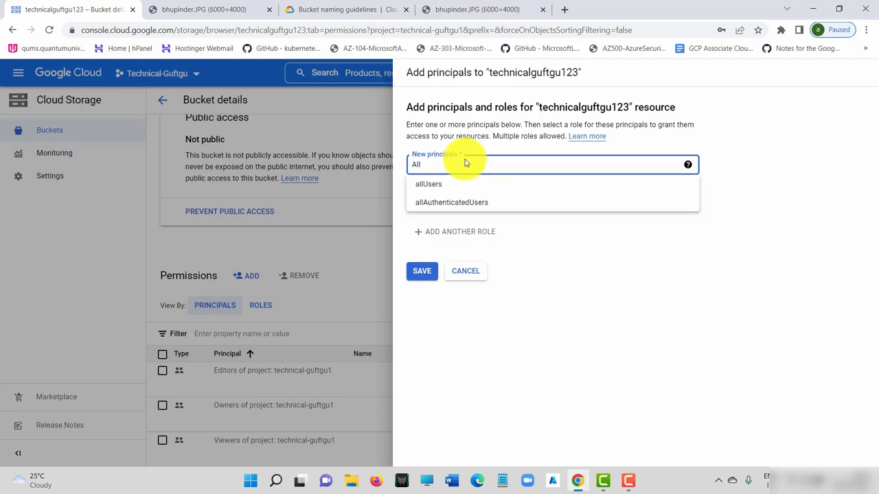
{"action": "left_click", "coordinate": [466, 185]}
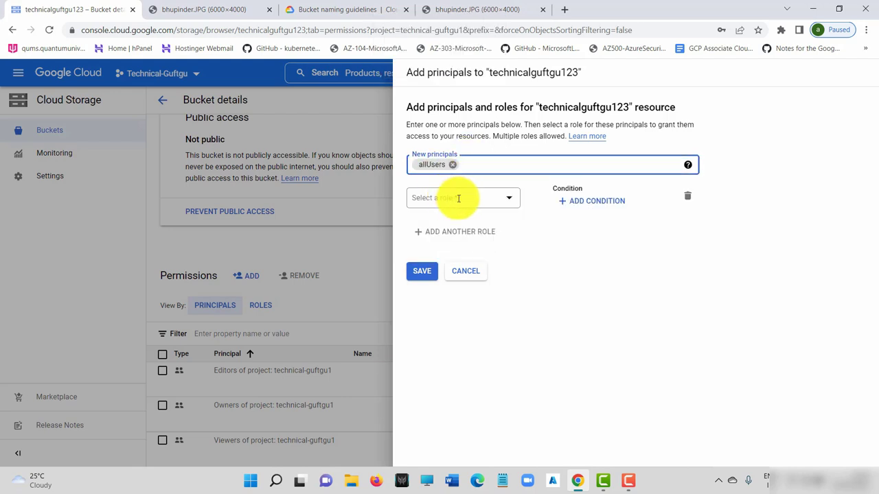
- Assign the Cloud Storage role Storage Object Viewer to allUsers, save the grant and allow public access to the bucket
{"action": "left_click", "coordinate": [485, 197]}
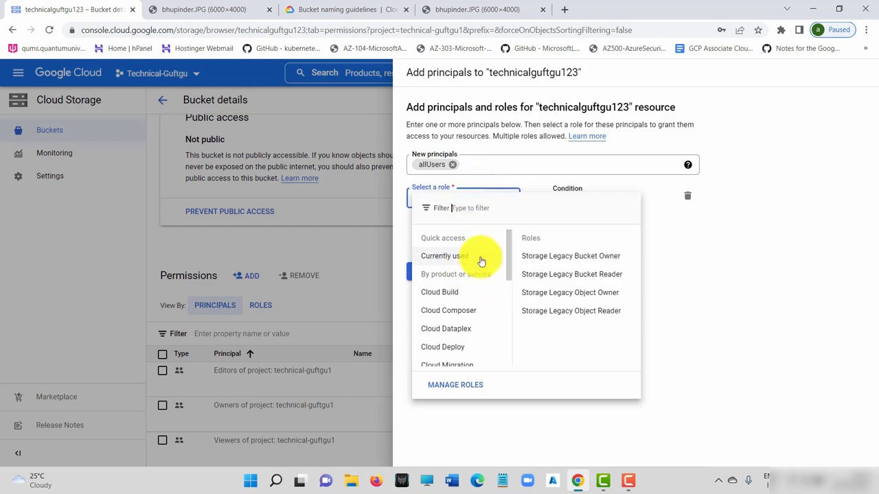
{"action": "mouse_move", "coordinate": [510, 257]}
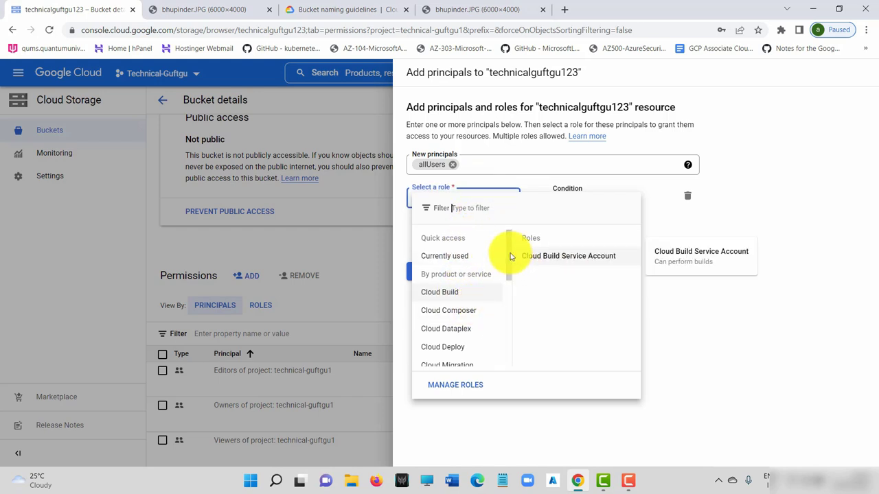
{"action": "left_click_drag", "start_coordinate": [510, 256], "coordinate": [506, 286]}
{"action": "mouse_move", "coordinate": [453, 306]}
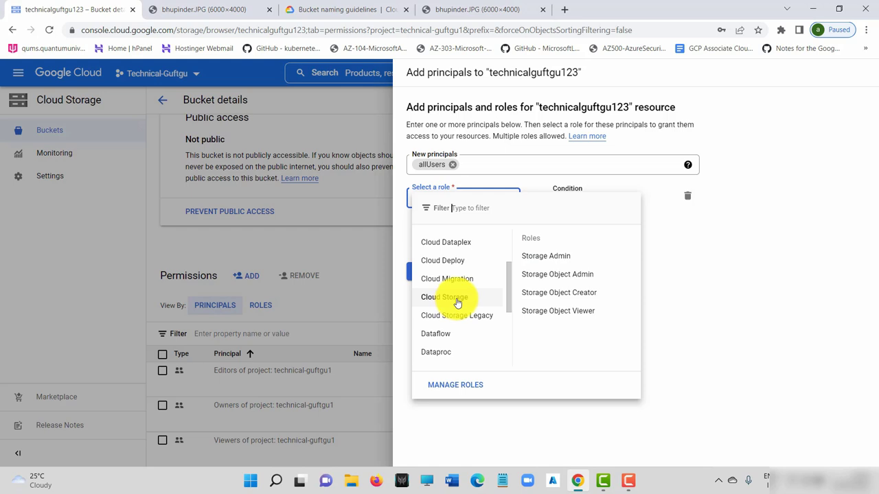
{"action": "left_click", "coordinate": [570, 317]}
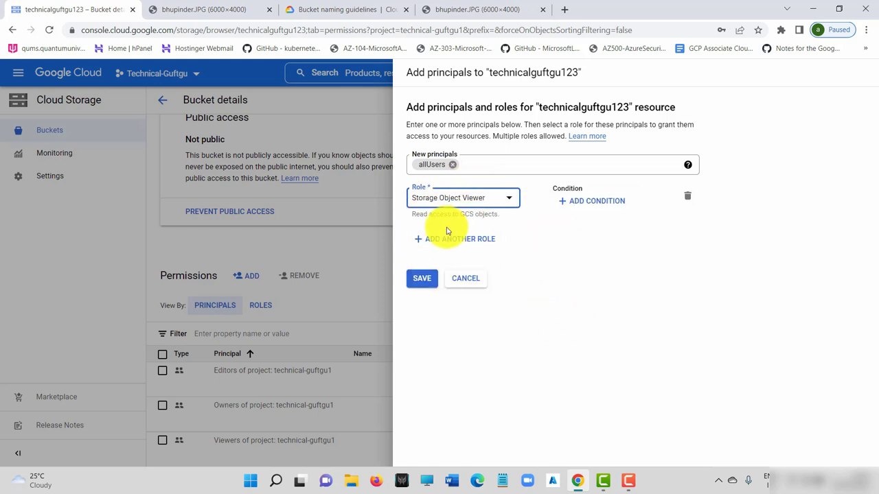
{"action": "left_click", "coordinate": [423, 279]}
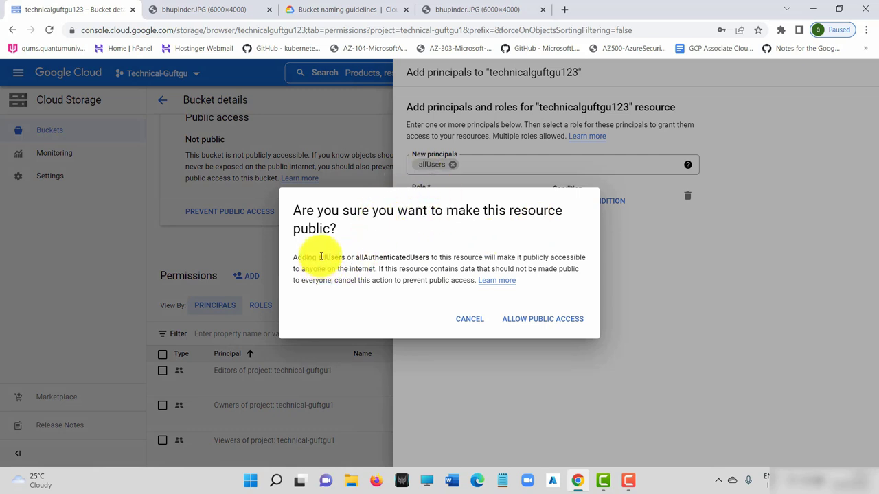
{"action": "left_click_drag", "start_coordinate": [320, 257], "coordinate": [431, 266]}
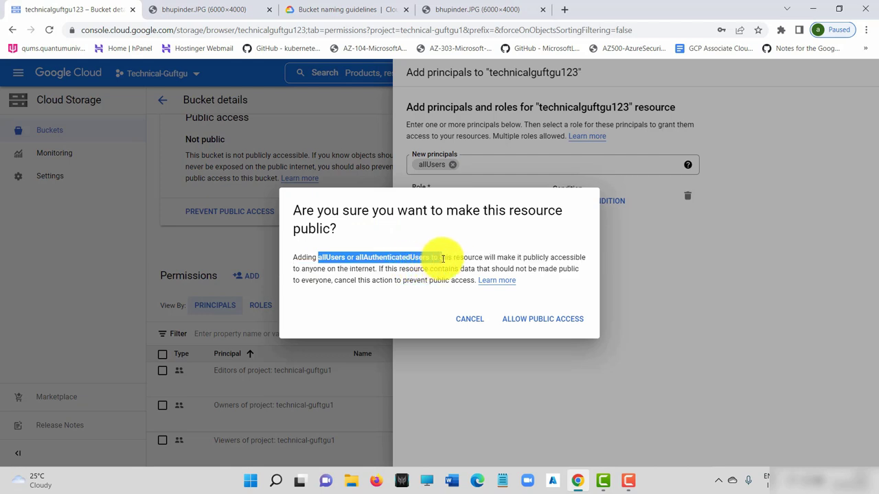
{"action": "left_click_drag", "start_coordinate": [496, 258], "coordinate": [379, 269]}
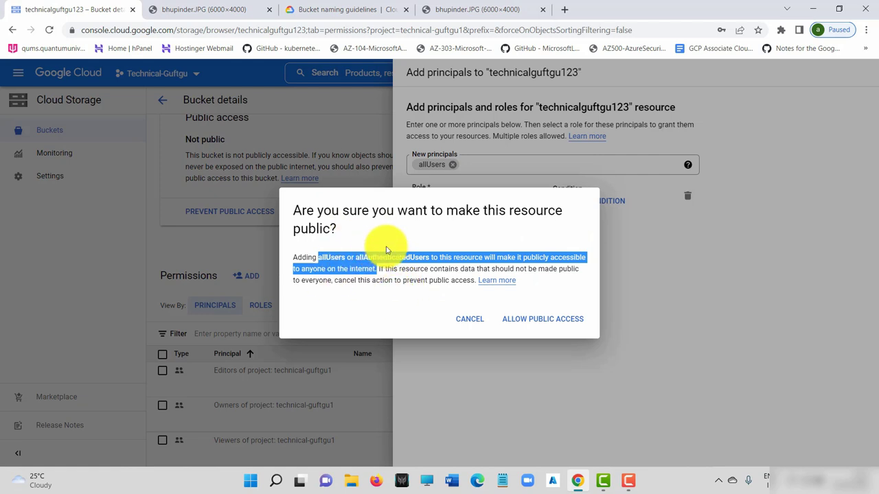
{"action": "left_click", "coordinate": [556, 322]}
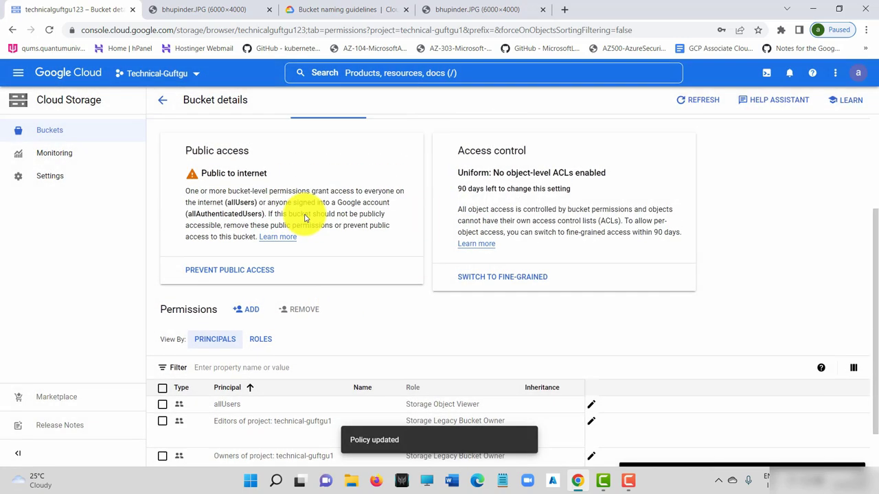
- Check the bucket's public access status on its details page and in the refreshed bucket list
{"action": "scroll", "coordinate": [306, 218], "scroll_direction": "up", "scroll_amount": 2}
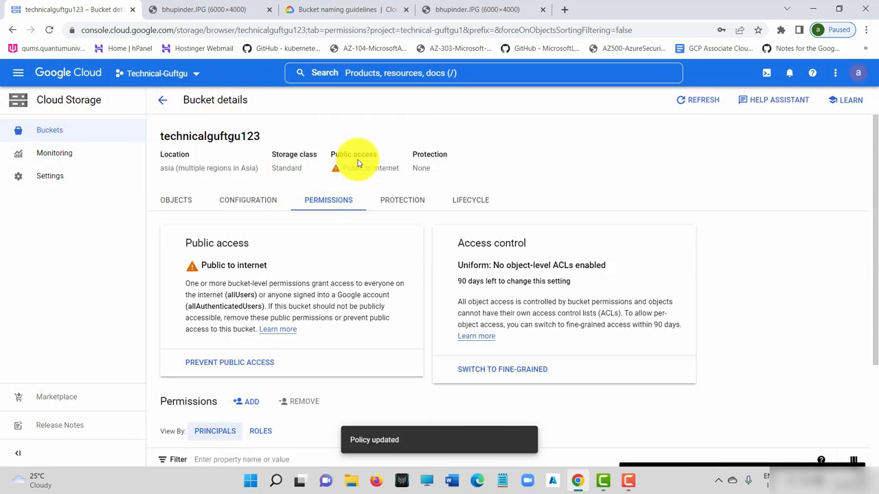
{"action": "left_click_drag", "start_coordinate": [391, 166], "coordinate": [340, 168]}
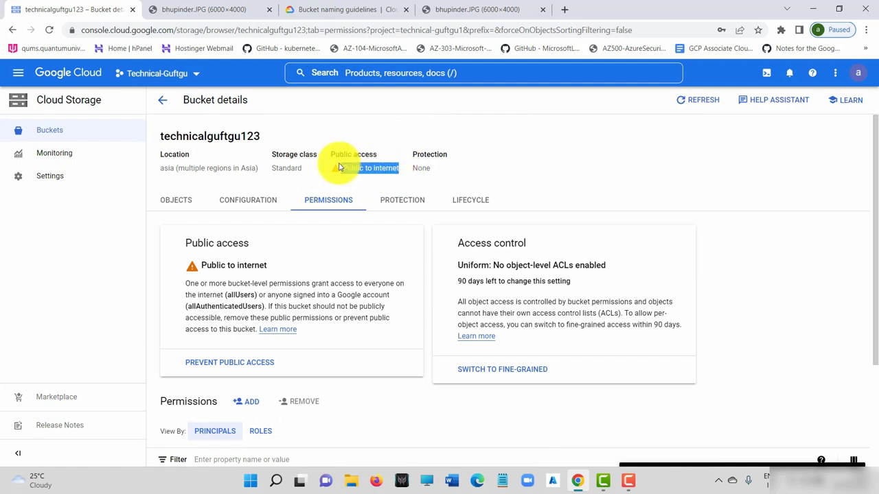
{"action": "left_click", "coordinate": [160, 99]}
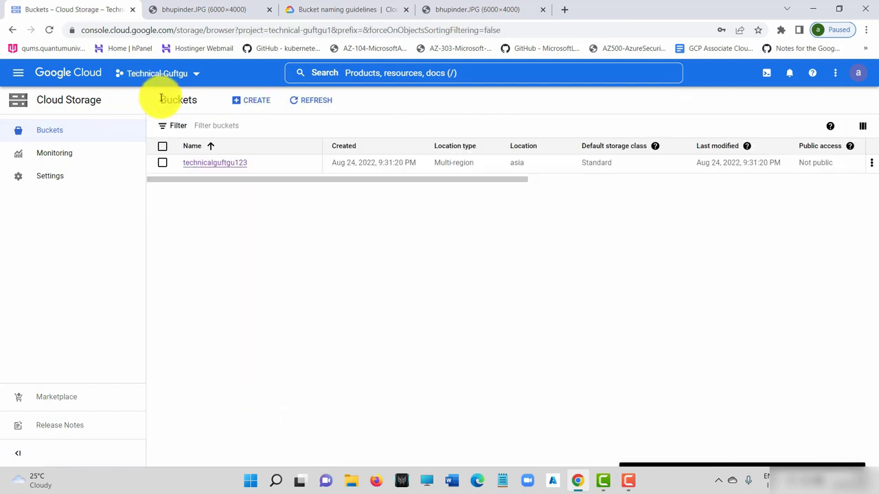
{"action": "left_click", "coordinate": [327, 102]}
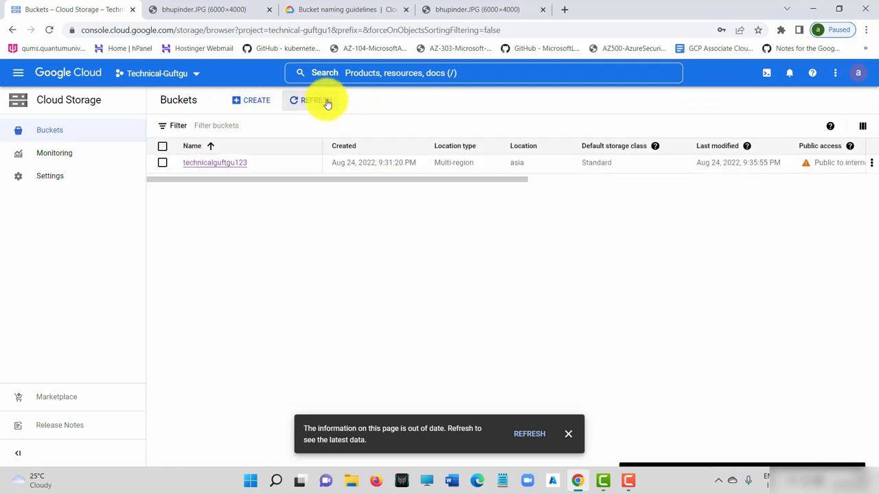
{"action": "left_click_drag", "start_coordinate": [524, 181], "coordinate": [248, 163]}
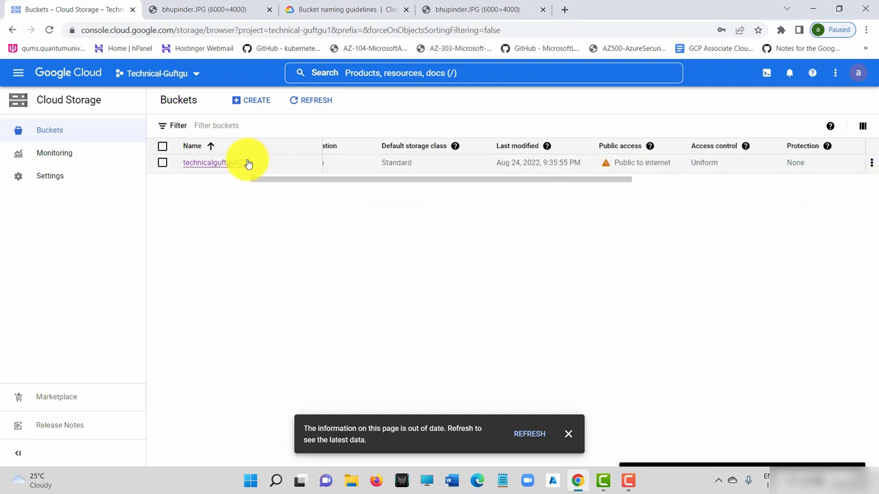
- Copy the photo's public URL from the bucket technicalguftgu123, load it in a new browser tab and return to the bucket
{"action": "left_click", "coordinate": [247, 164]}
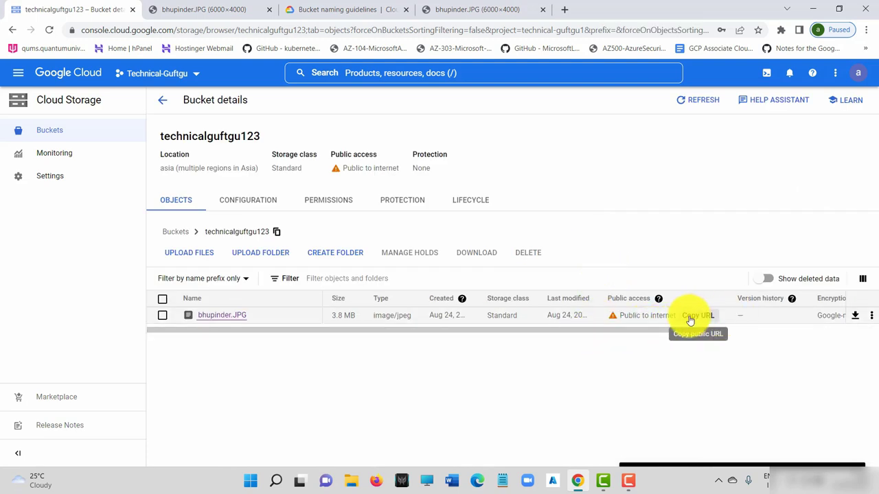
{"action": "left_click", "coordinate": [698, 316]}
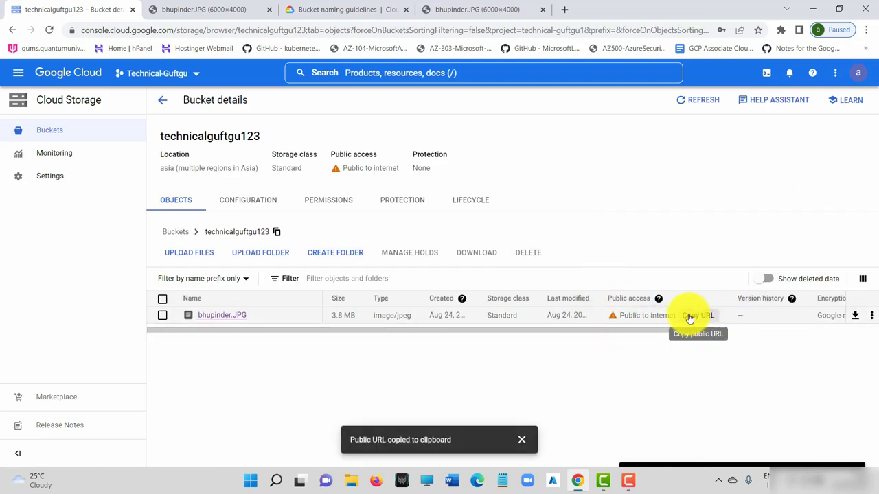
{"action": "left_click", "coordinate": [565, 10]}
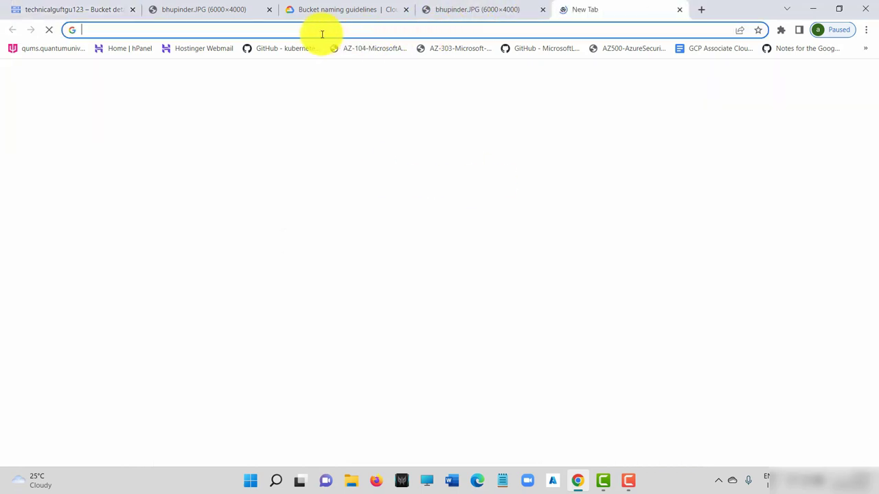
{"action": "left_click", "coordinate": [320, 29]}
{"action": "key", "text": "ctrl+v"}
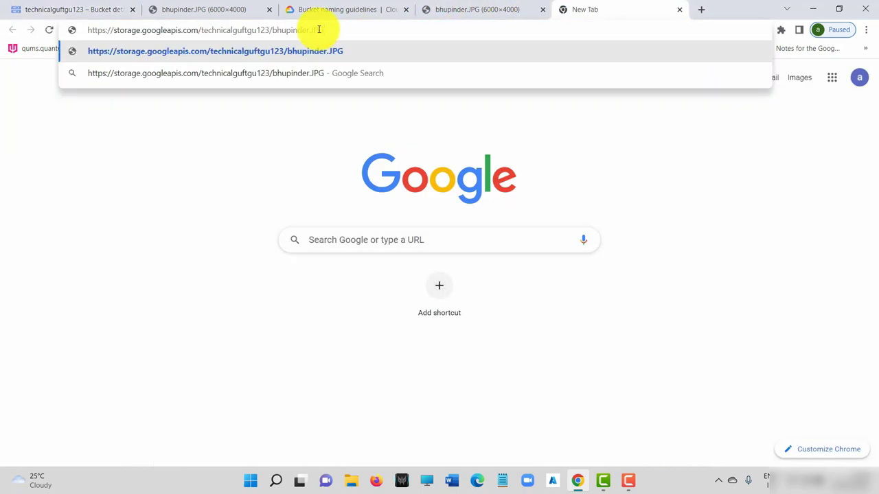
{"action": "key", "text": "Return"}
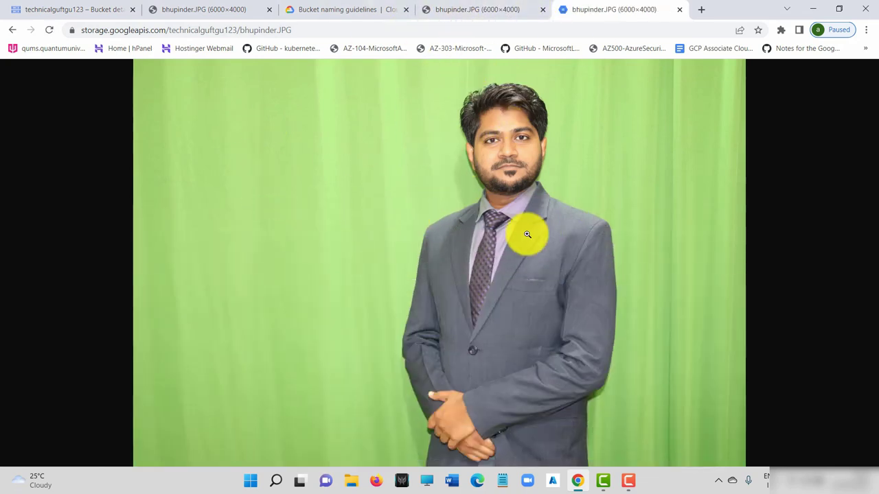
{"action": "left_click", "coordinate": [70, 4]}
{"action": "mouse_move", "coordinate": [658, 298]}
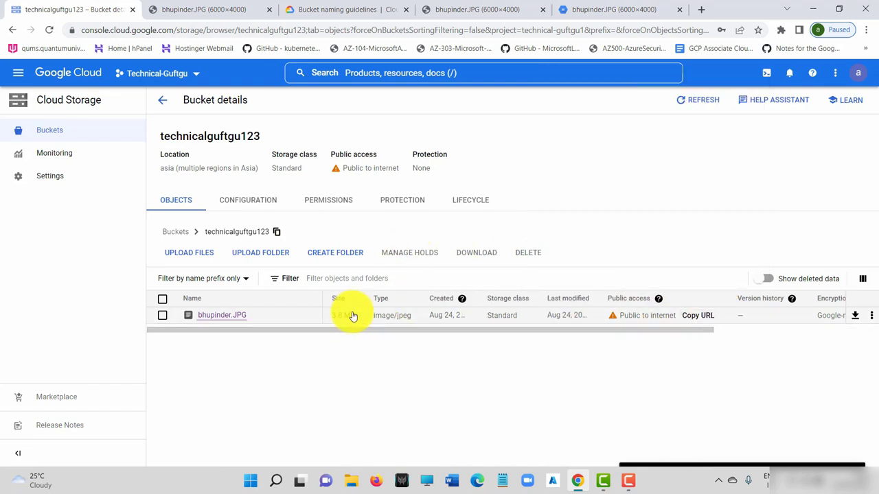
- Permanently delete the photo from the bucket technicalguftgu123 through its object details
{"action": "left_click_drag", "start_coordinate": [245, 332], "coordinate": [201, 334]}
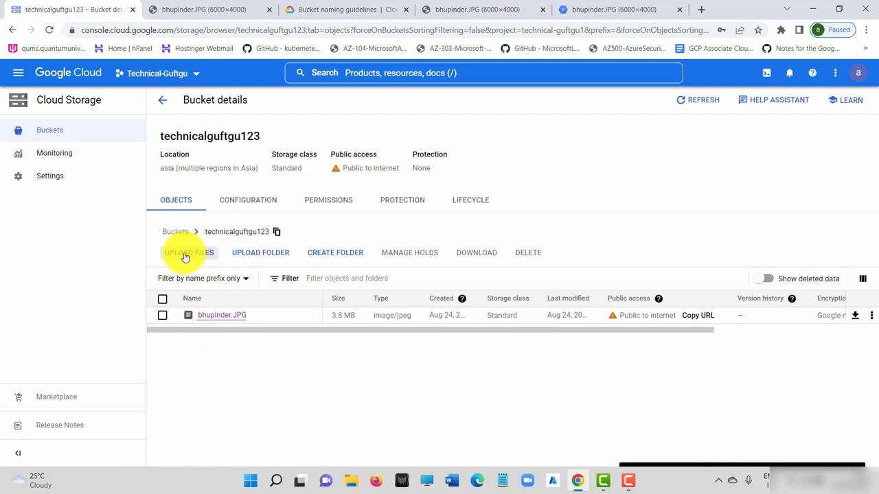
{"action": "left_click", "coordinate": [163, 315]}
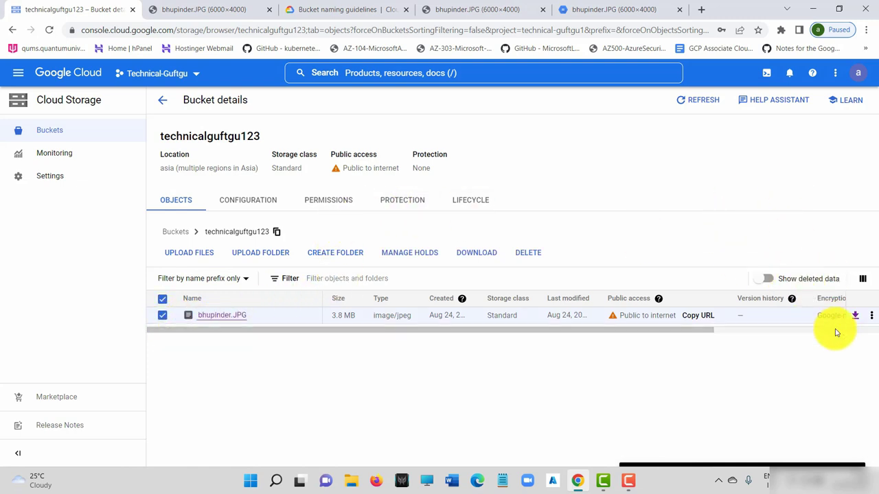
{"action": "left_click", "coordinate": [871, 316]}
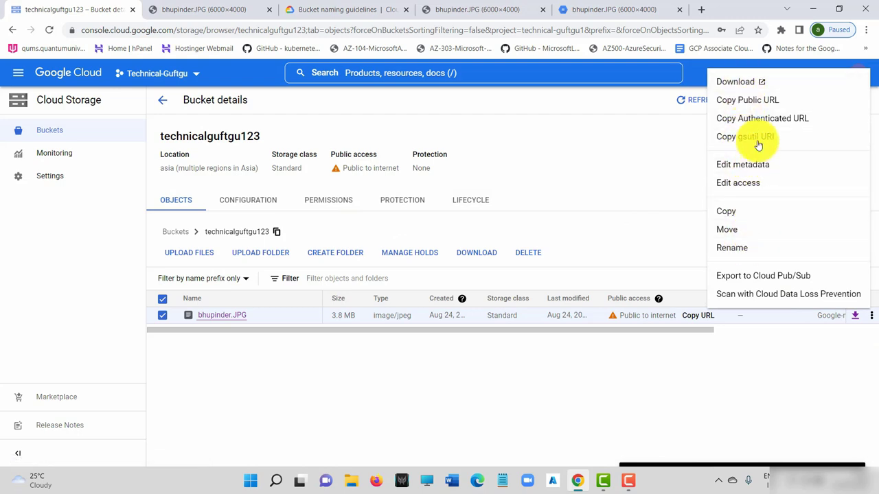
{"action": "left_click", "coordinate": [764, 372]}
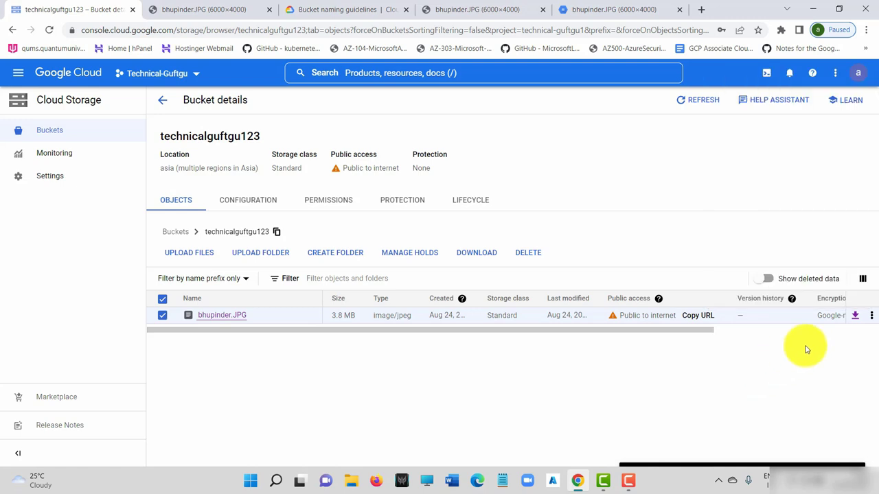
{"action": "left_click", "coordinate": [221, 316]}
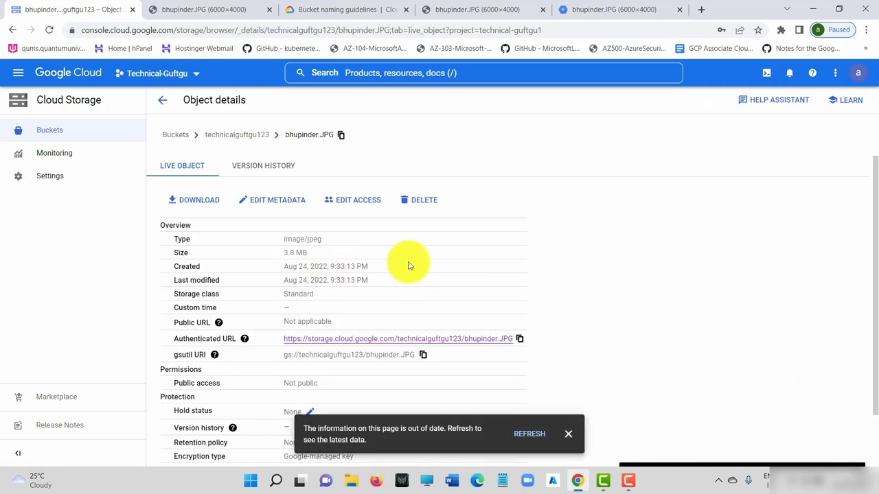
{"action": "left_click", "coordinate": [420, 200]}
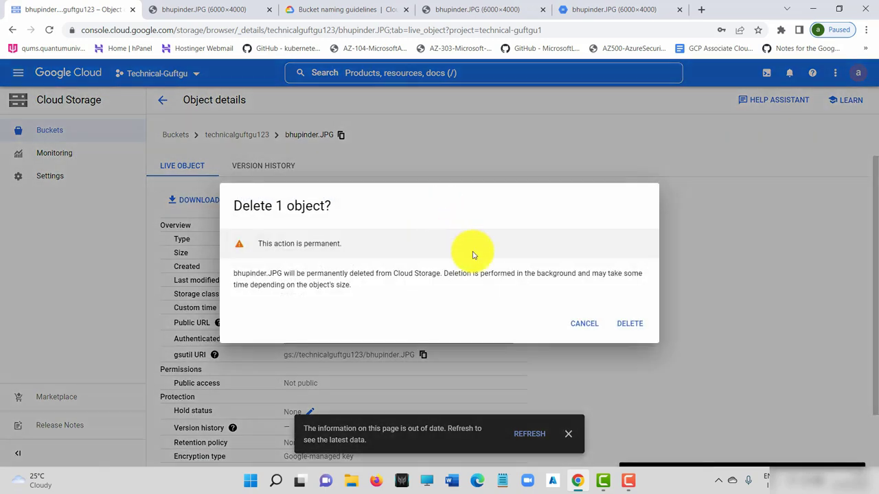
{"action": "left_click", "coordinate": [632, 330]}
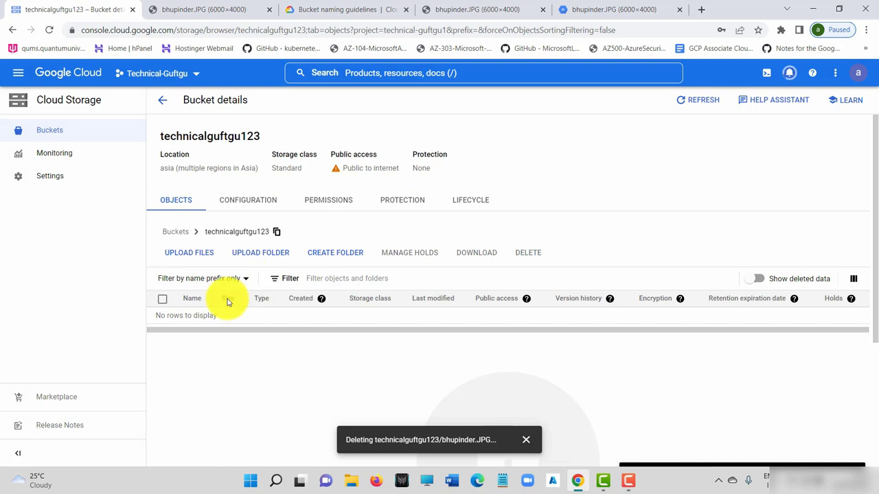
- Reopen the bucket technicalguftgu123 from the bucket list and review its storage class and location
{"action": "left_click", "coordinate": [169, 101]}
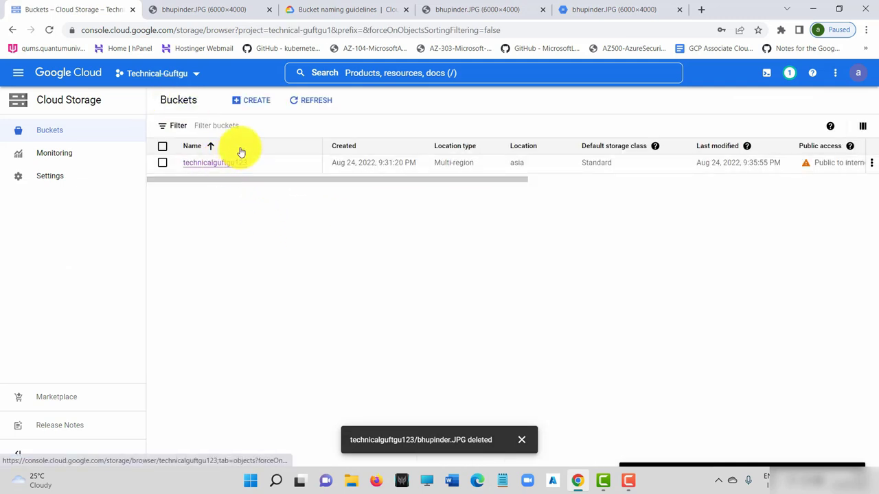
{"action": "left_click", "coordinate": [212, 166]}
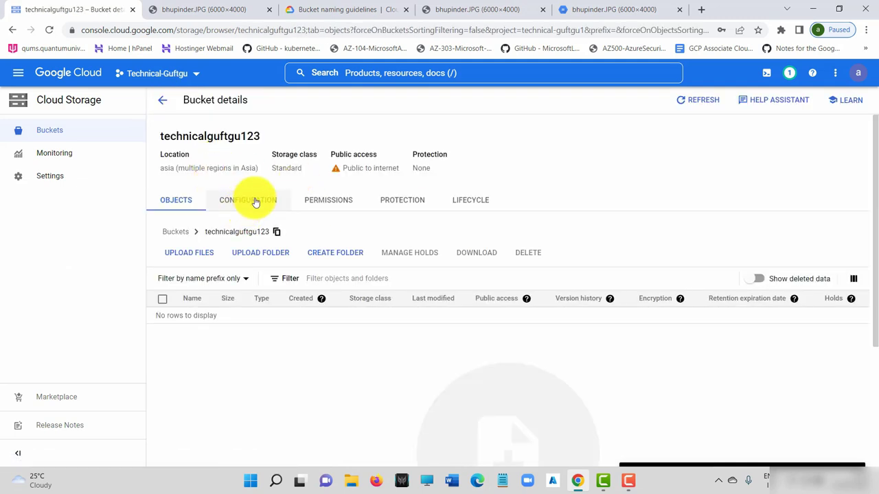
{"action": "left_click_drag", "start_coordinate": [303, 169], "coordinate": [260, 173]}
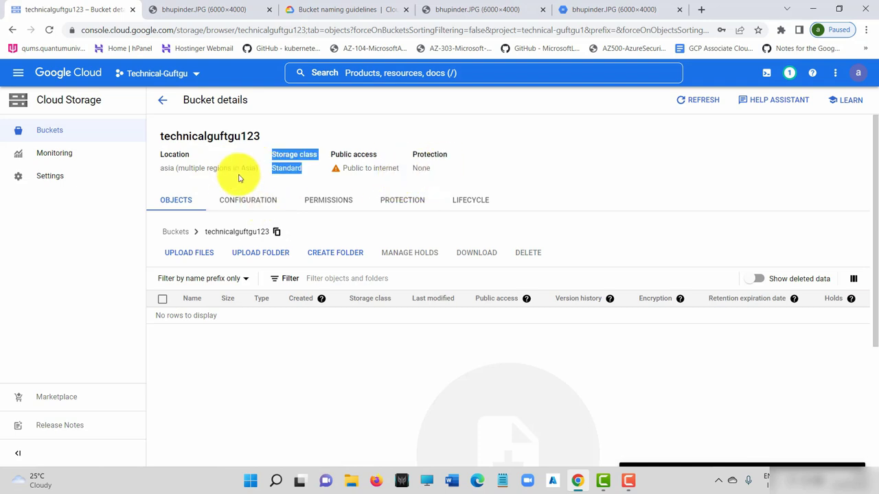
{"action": "double_click", "coordinate": [169, 154]}
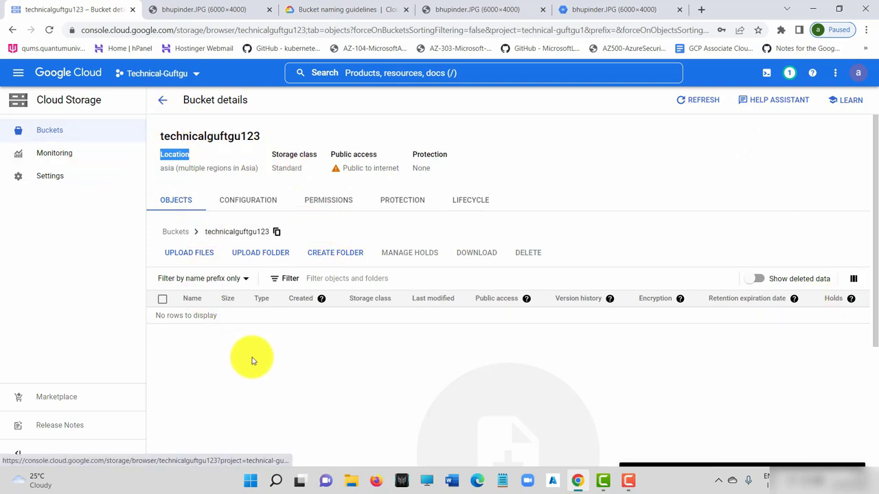
{"action": "scroll", "coordinate": [272, 374], "scroll_direction": "down", "scroll_amount": 1}
{"action": "scroll", "coordinate": [272, 371], "scroll_direction": "down", "scroll_amount": 2}
{"action": "scroll", "coordinate": [265, 350], "scroll_direction": "up", "scroll_amount": 3}
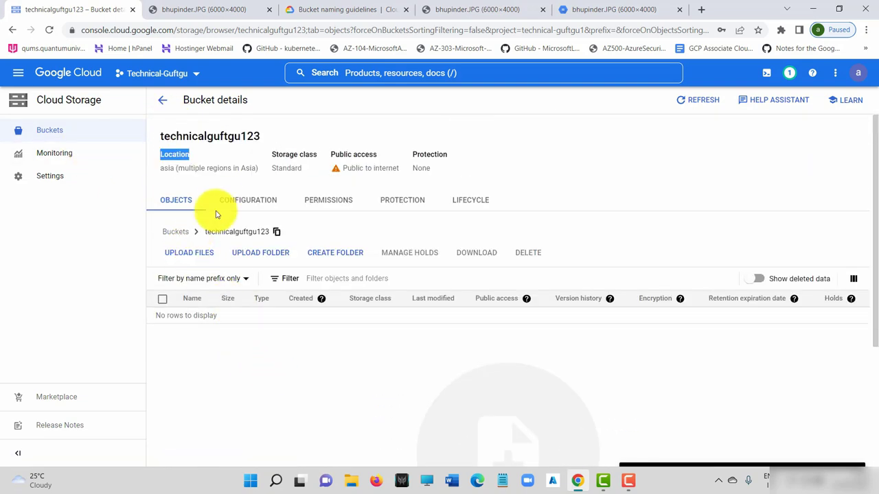
- Change the default storage class of the bucket technicalguftgu123 to Nearline in its configuration and save it
{"action": "left_click", "coordinate": [254, 199]}
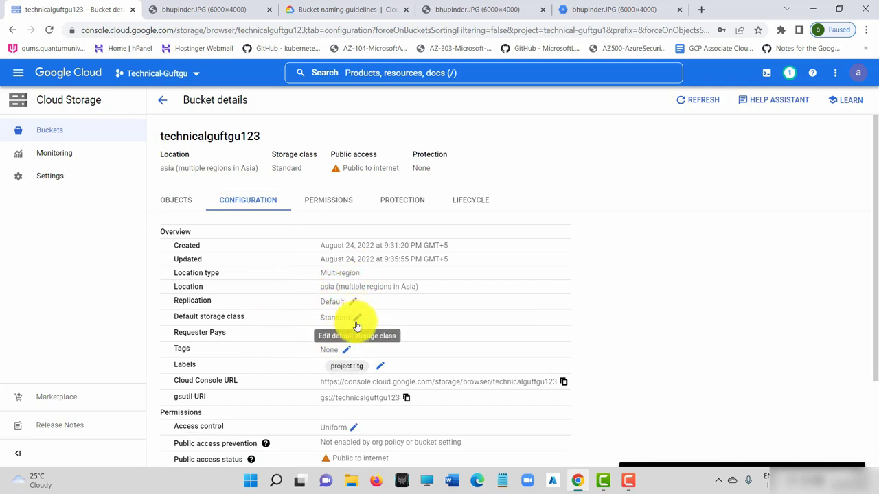
{"action": "left_click", "coordinate": [358, 320]}
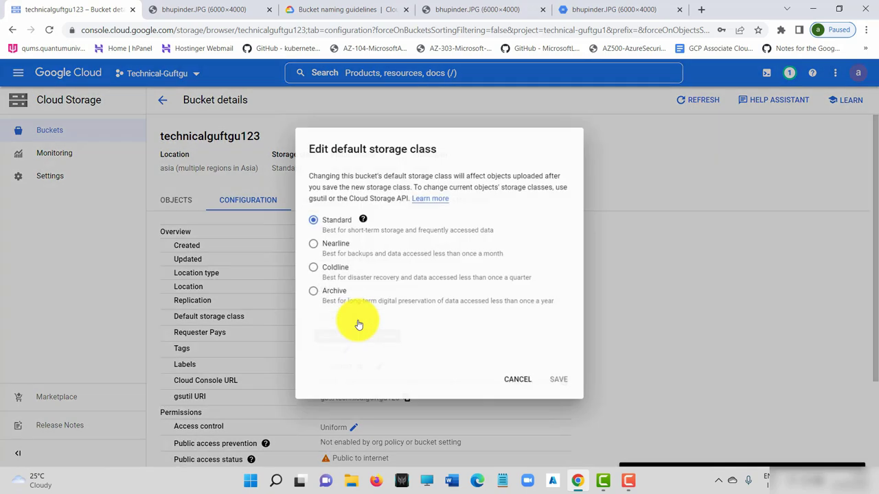
{"action": "left_click", "coordinate": [313, 247]}
{"action": "left_click", "coordinate": [550, 389]}
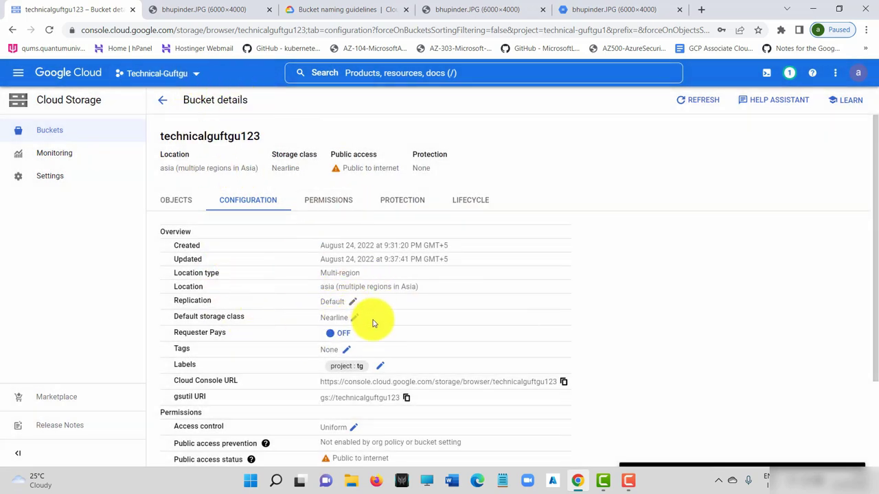
{"action": "left_click_drag", "start_coordinate": [373, 322], "coordinate": [299, 319]}
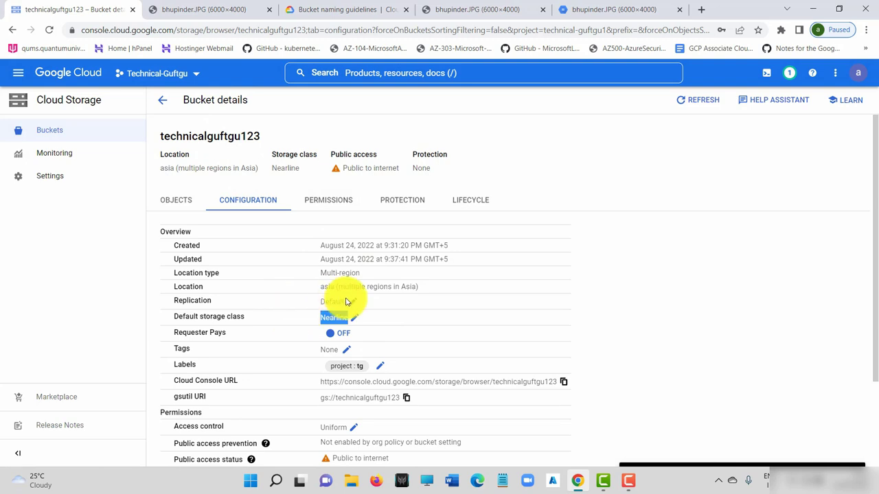
- Review the bucket's location type, location and replication in the configuration overview
{"action": "scroll", "coordinate": [480, 315], "scroll_direction": "down", "scroll_amount": 1}
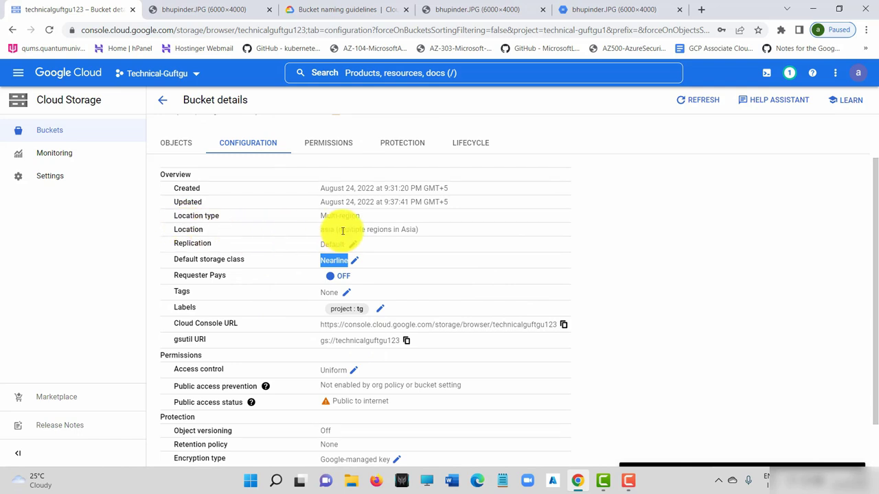
{"action": "left_click_drag", "start_coordinate": [318, 235], "coordinate": [427, 229]}
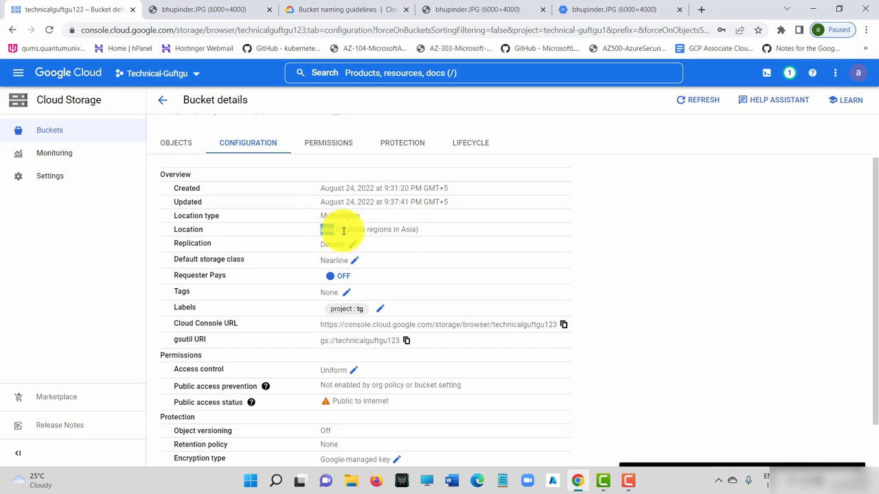
{"action": "left_click_drag", "start_coordinate": [343, 231], "coordinate": [422, 240]}
{"action": "left_click_drag", "start_coordinate": [360, 215], "coordinate": [325, 214]}
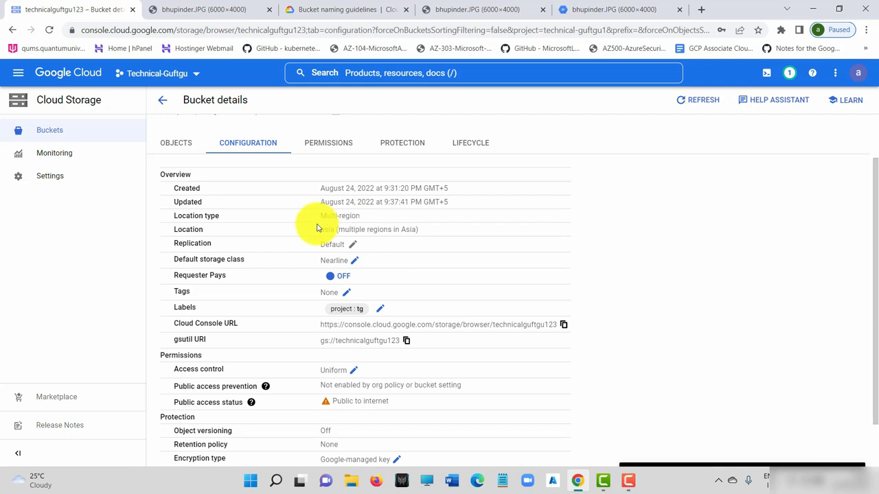
{"action": "left_click_drag", "start_coordinate": [317, 216], "coordinate": [368, 219]}
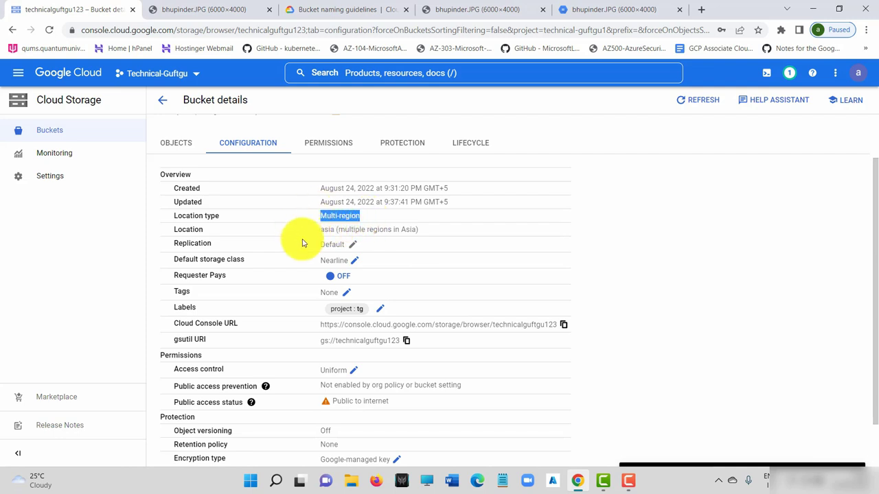
{"action": "left_click_drag", "start_coordinate": [313, 228], "coordinate": [350, 230]}
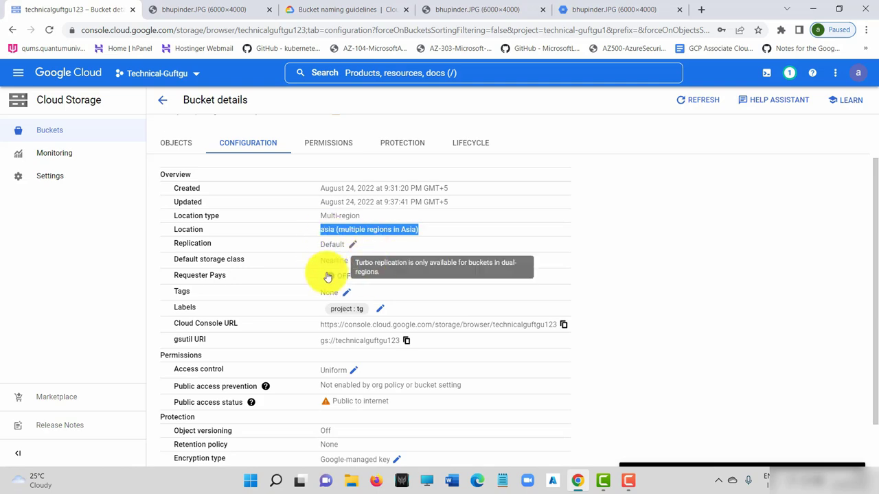
- Set the bucket's default storage class back to Standard and save the change
{"action": "left_click", "coordinate": [353, 262]}
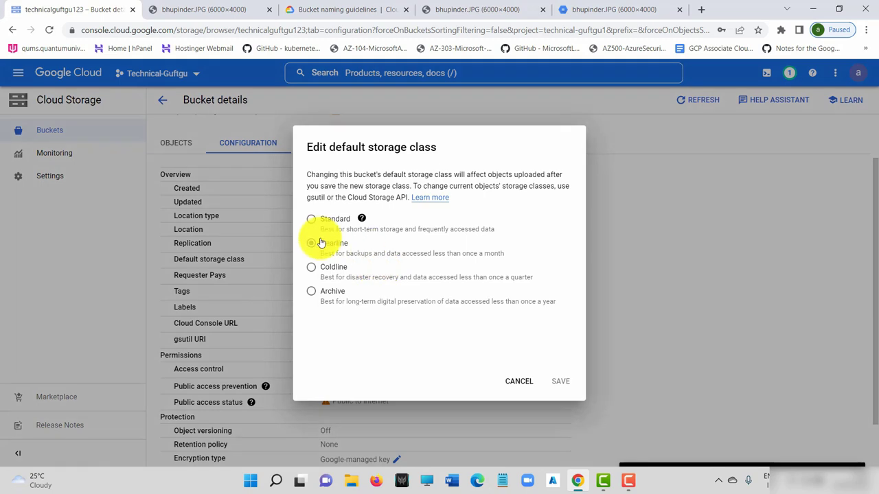
{"action": "left_click", "coordinate": [310, 221]}
{"action": "left_click", "coordinate": [567, 385]}
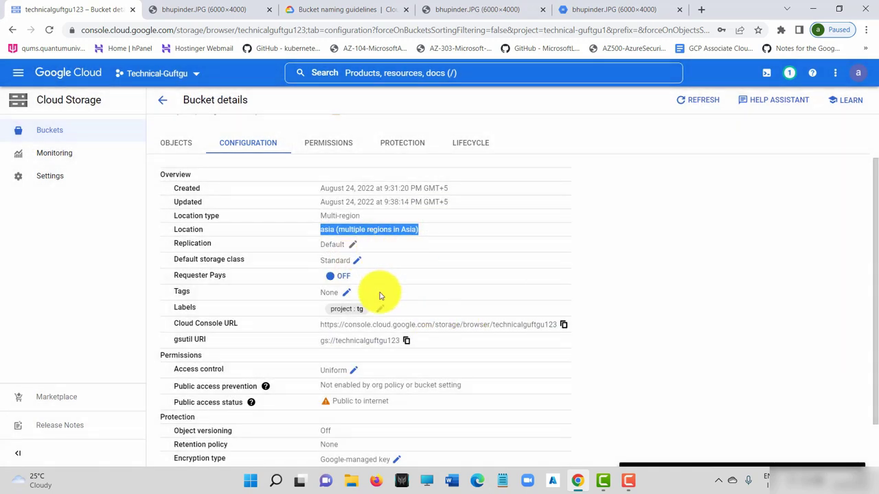
- Switch the bucket's access control to Fine-grained and save the change
{"action": "scroll", "coordinate": [358, 361], "scroll_direction": "down", "scroll_amount": 1}
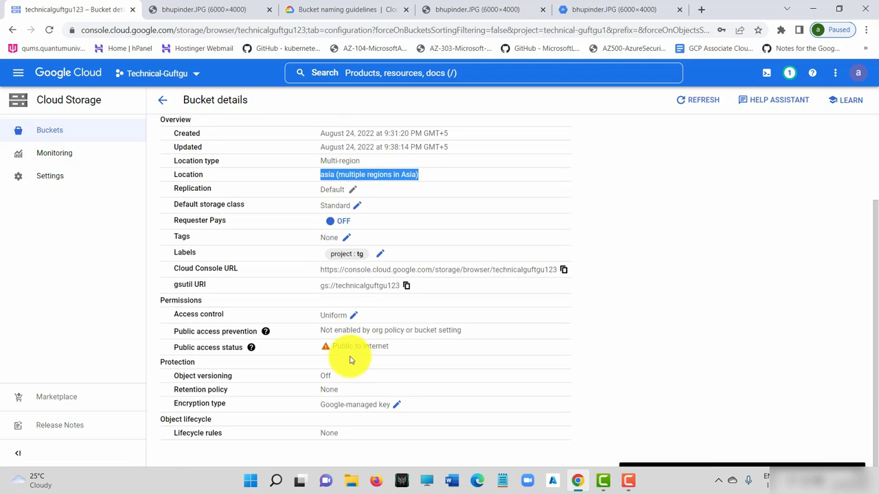
{"action": "left_click", "coordinate": [354, 317]}
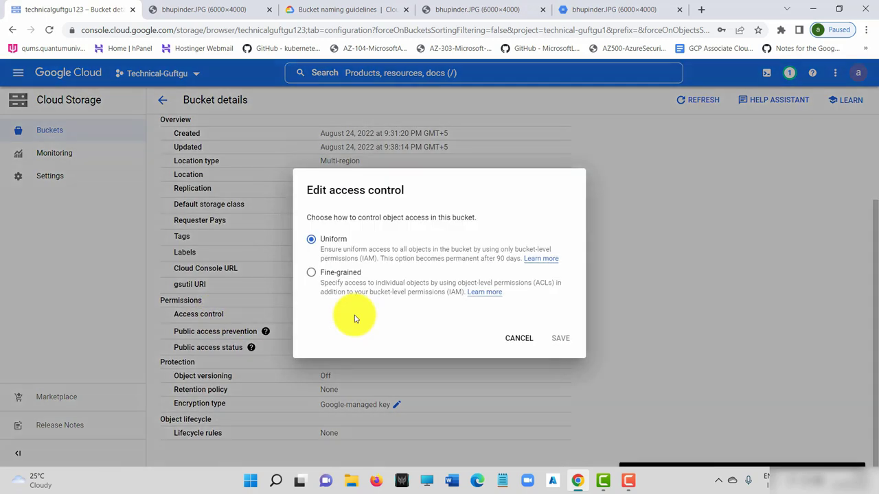
{"action": "left_click", "coordinate": [312, 274]}
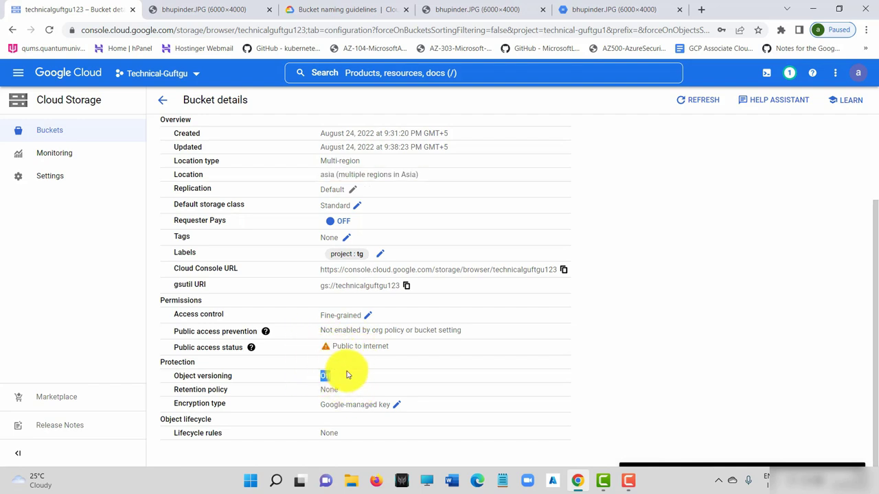
- Reopen the bucket technicalguftgu123 from the bucket list and review its public access, access control and principal permissions
{"action": "scroll", "coordinate": [347, 376], "scroll_direction": "up", "scroll_amount": 3}
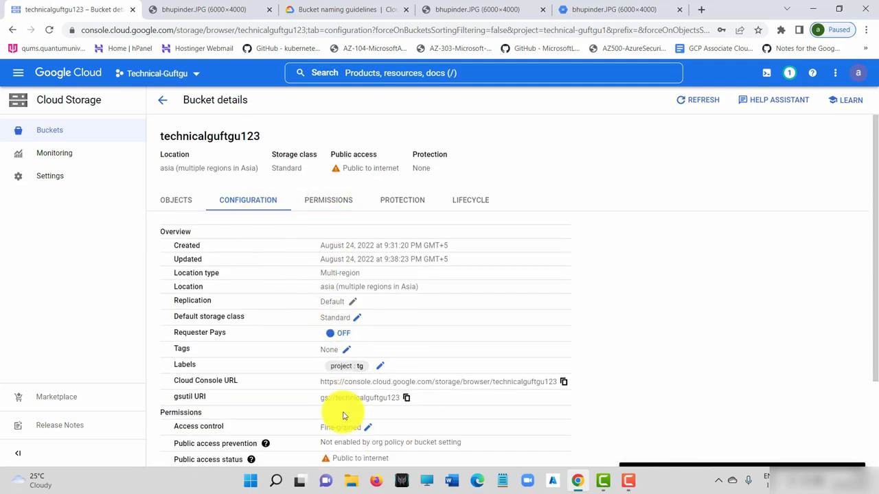
{"action": "left_click", "coordinate": [161, 100]}
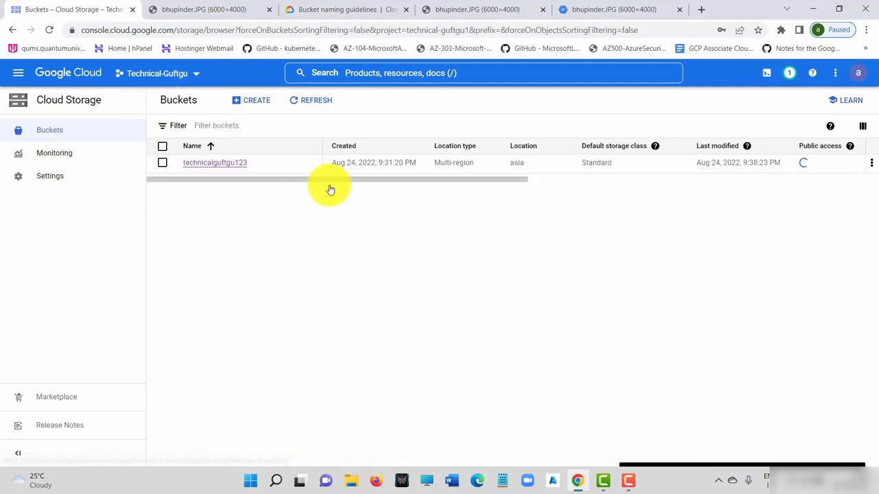
{"action": "left_click", "coordinate": [227, 164]}
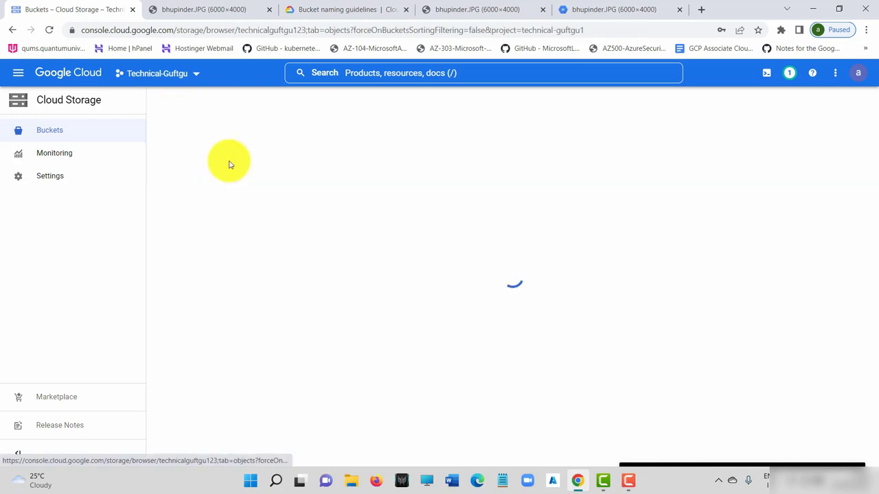
{"action": "left_click", "coordinate": [338, 199]}
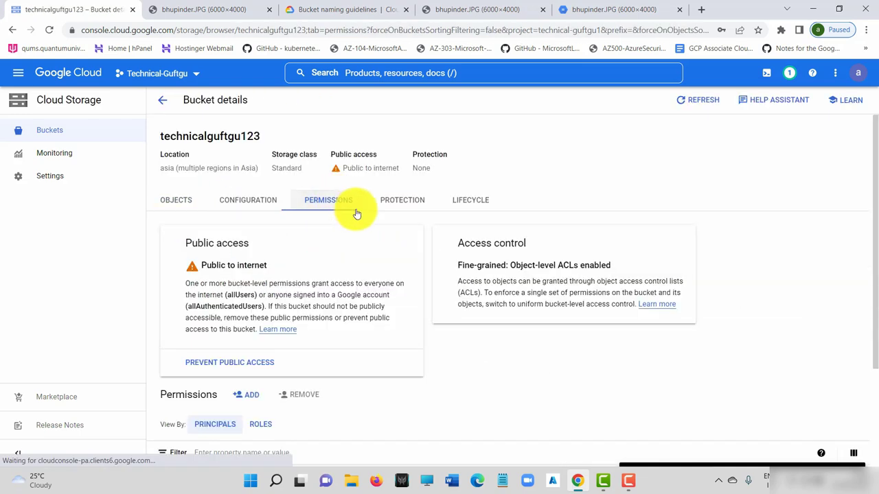
{"action": "scroll", "coordinate": [402, 314], "scroll_direction": "down", "scroll_amount": 2}
{"action": "scroll", "coordinate": [396, 327], "scroll_direction": "up", "scroll_amount": 3}
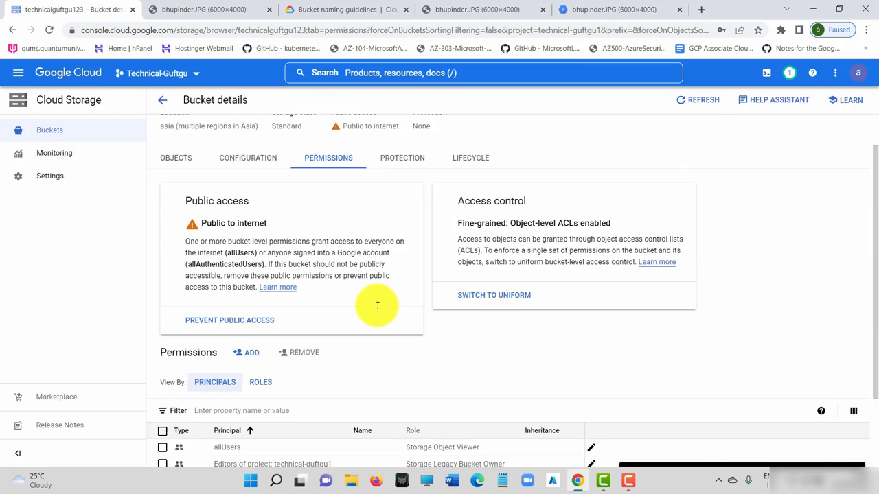
- Examine the bucket's object versioning options, including the recommended lifecycle rules for version costs, and leave versioning off
{"action": "left_click", "coordinate": [401, 200]}
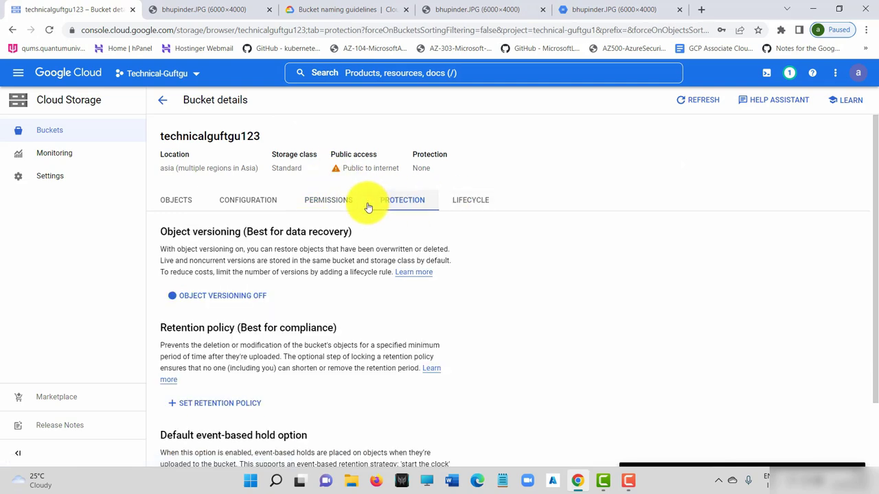
{"action": "left_click", "coordinate": [224, 298]}
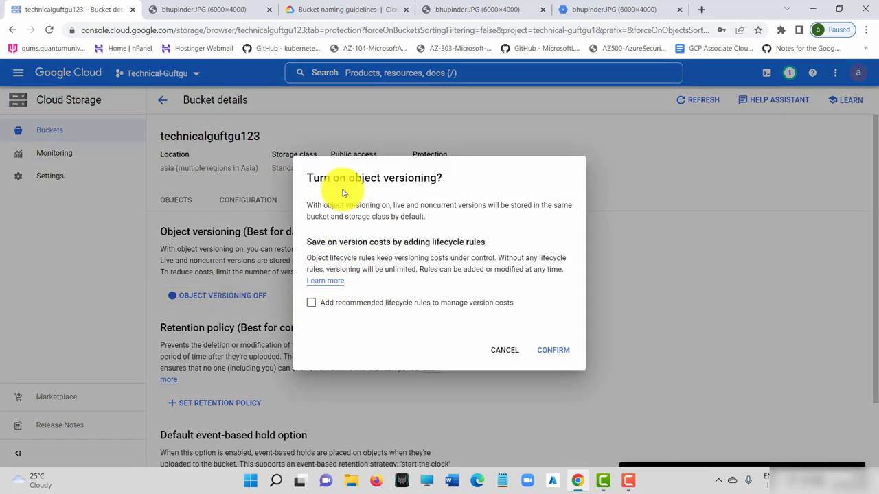
{"action": "left_click_drag", "start_coordinate": [310, 177], "coordinate": [445, 179]}
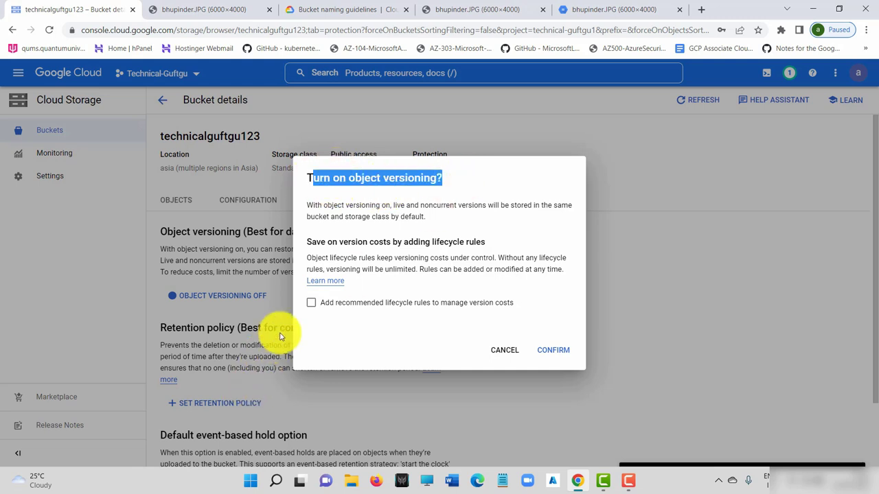
{"action": "left_click", "coordinate": [313, 304]}
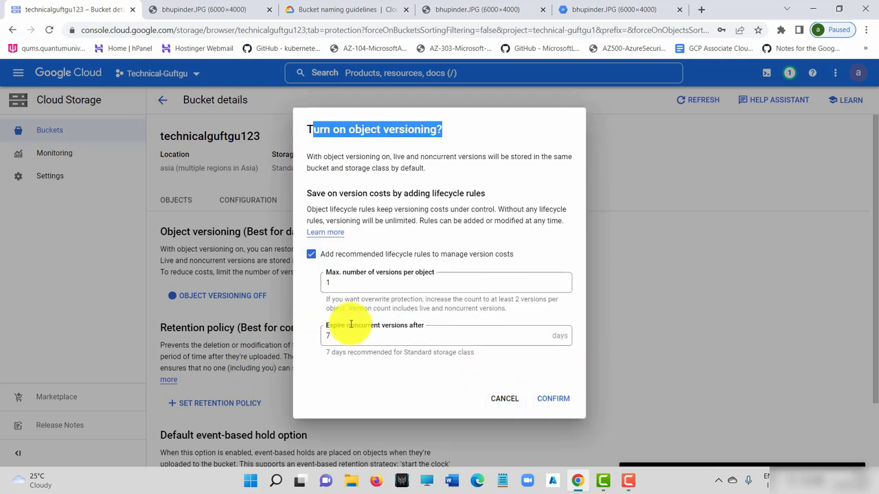
{"action": "left_click", "coordinate": [312, 256]}
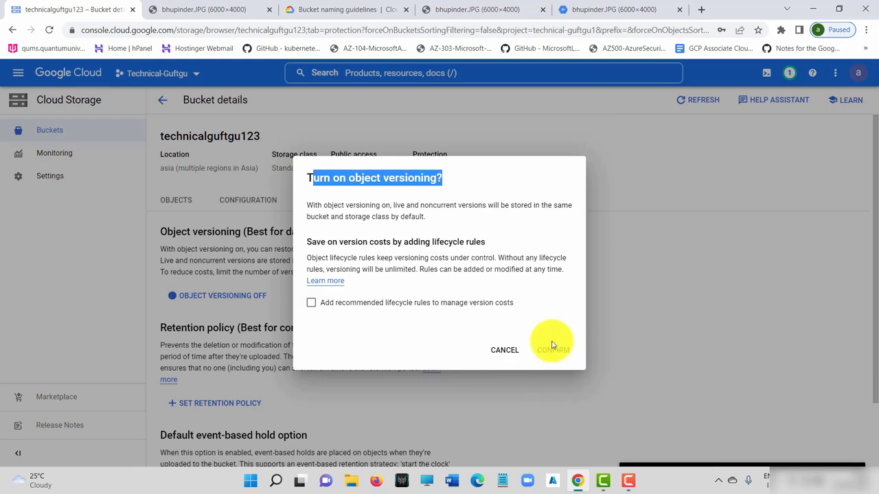
{"action": "left_click", "coordinate": [677, 212]}
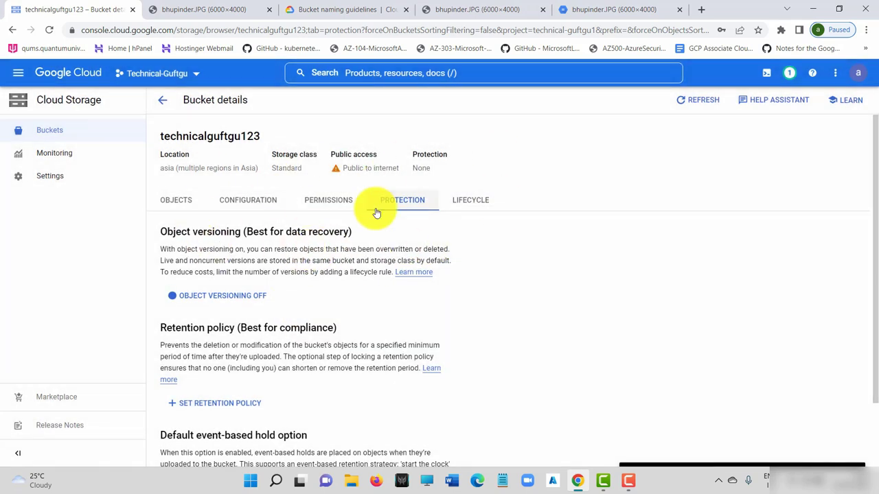
- Review the bucket's lifecycle rules alongside its protection settings, and return to the bucket list
{"action": "left_click", "coordinate": [470, 203]}
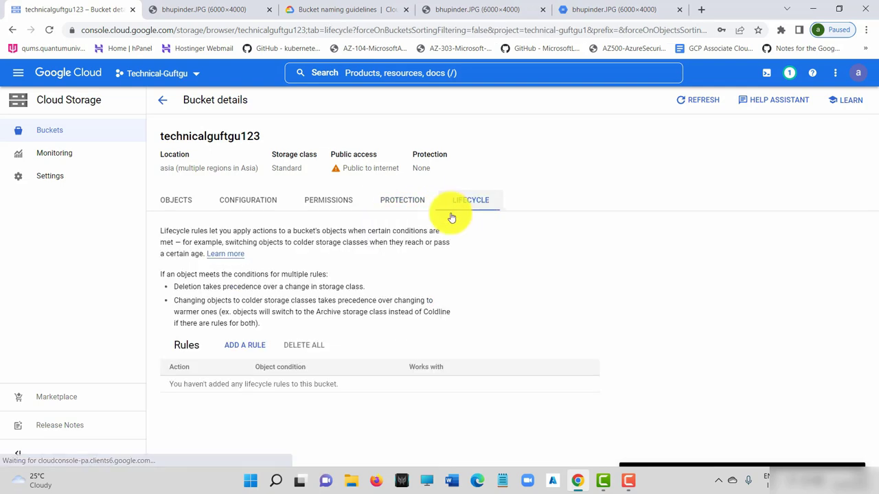
{"action": "left_click", "coordinate": [395, 200]}
{"action": "left_click", "coordinate": [483, 206]}
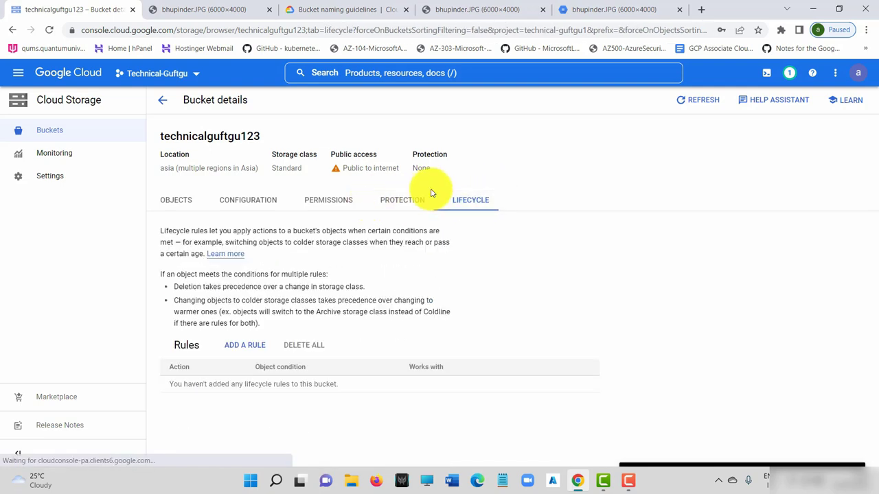
{"action": "left_click", "coordinate": [391, 200]}
{"action": "left_click", "coordinate": [467, 204]}
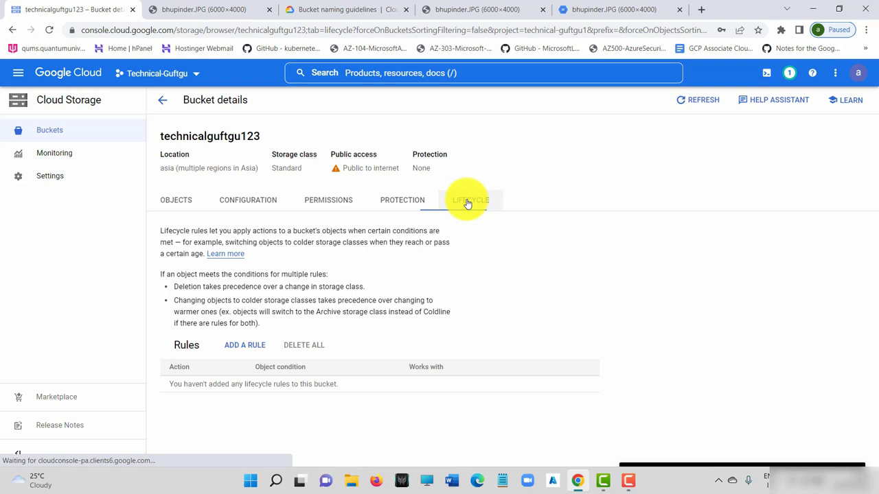
{"action": "left_click", "coordinate": [408, 199]}
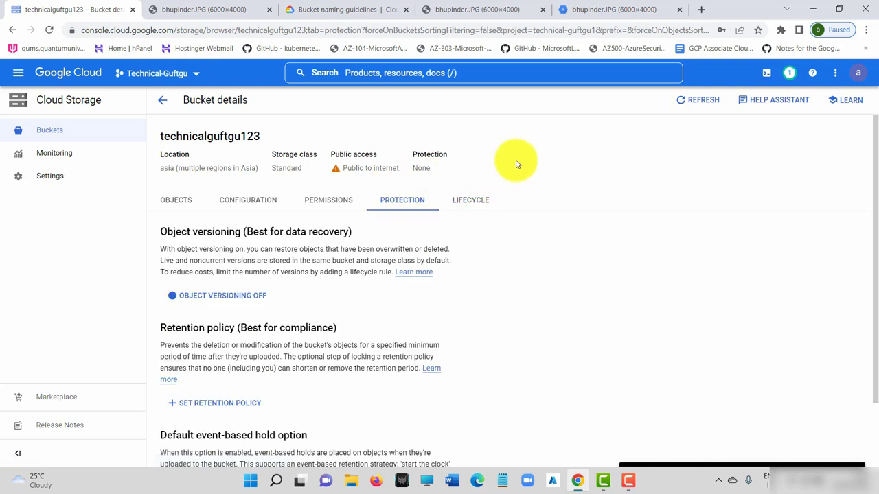
{"action": "left_click", "coordinate": [163, 101]}
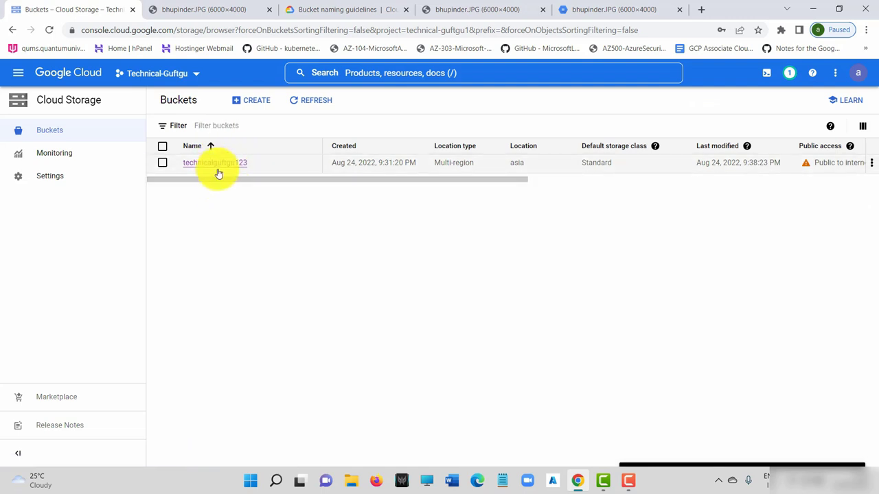